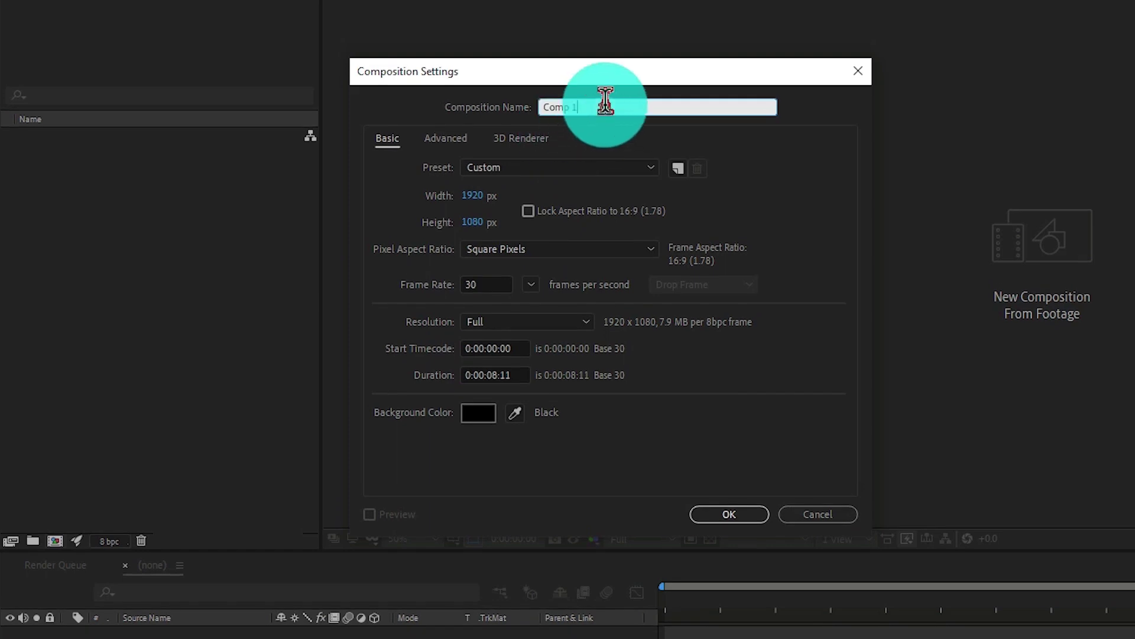
Name the new composition "Neon Text Animation" and create it.
{"action": "key", "text": "BackSpace"}
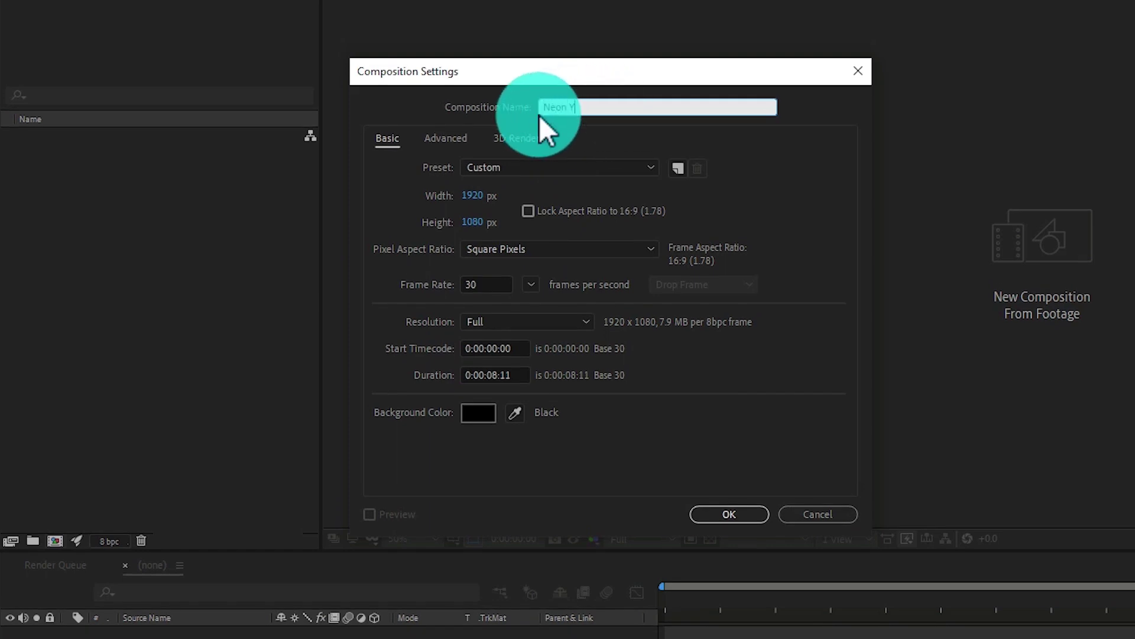
{"action": "type", "text": "Neon Text Animation"}
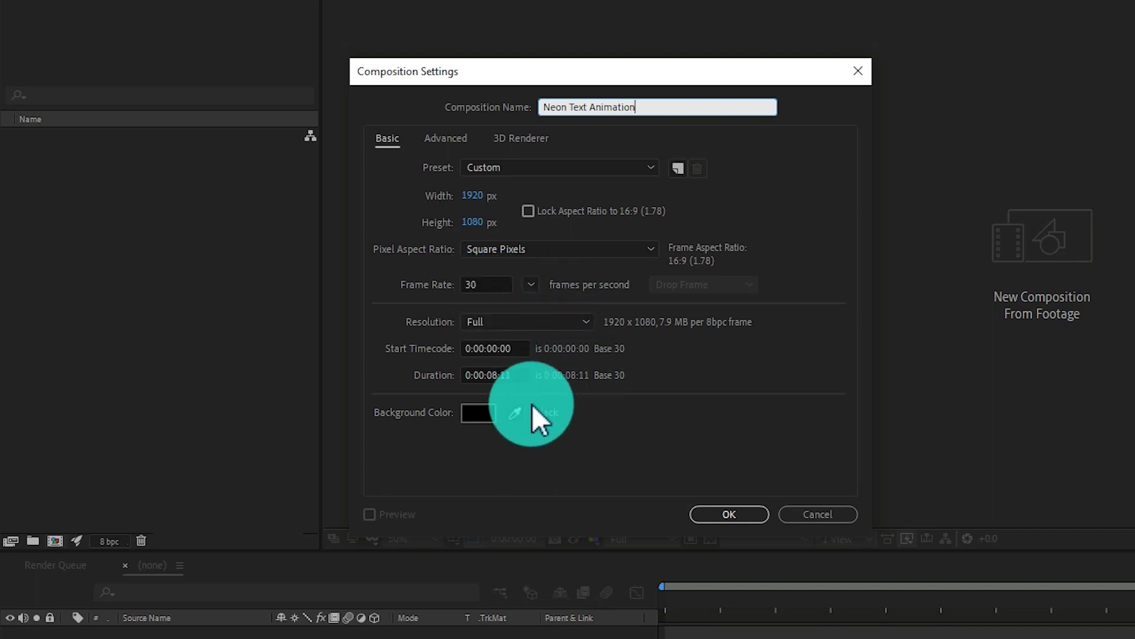
{"action": "left_click", "coordinate": [718, 516]}
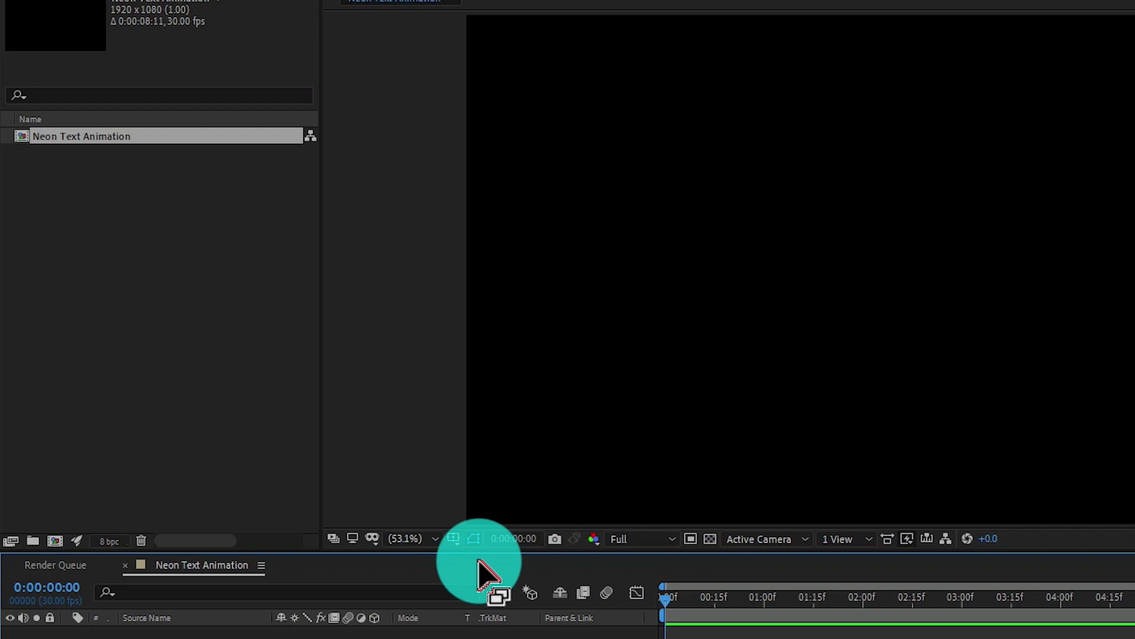
{"action": "left_click", "coordinate": [416, 540]}
{"action": "left_click", "coordinate": [434, 247]}
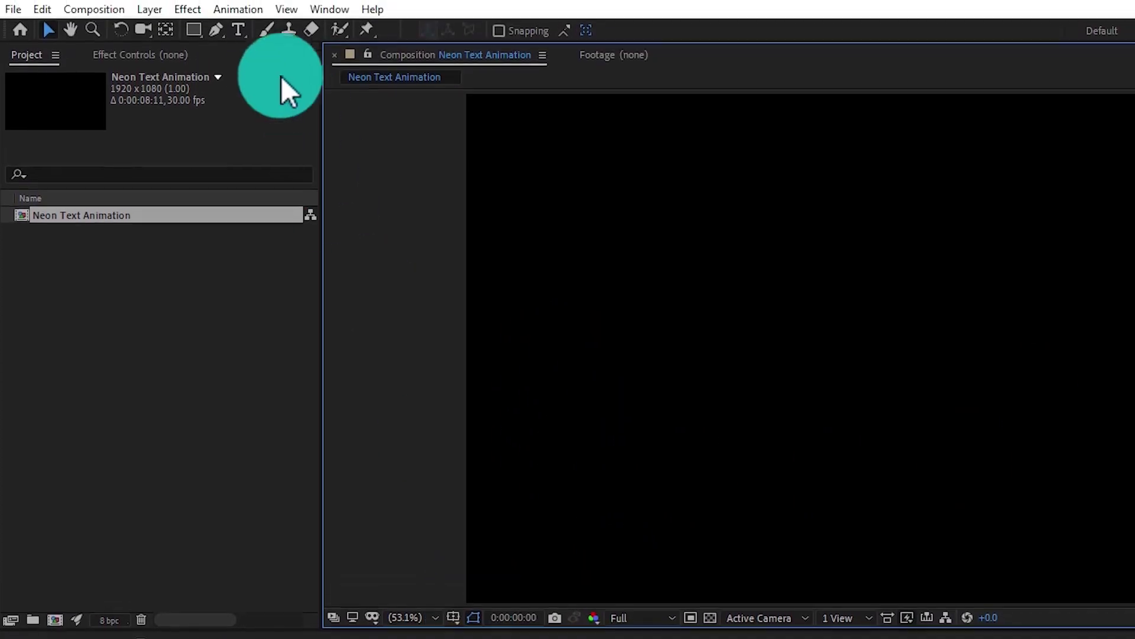
Add a text layer reading "LIGHT" in the composition.
{"action": "left_click", "coordinate": [238, 30]}
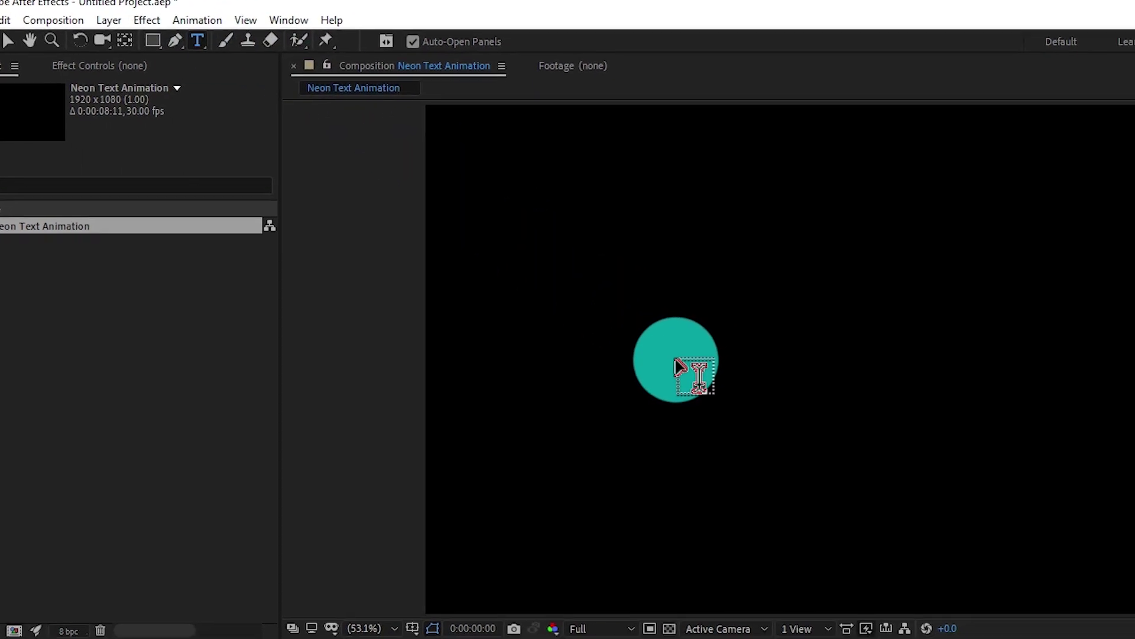
{"action": "left_click", "coordinate": [545, 329]}
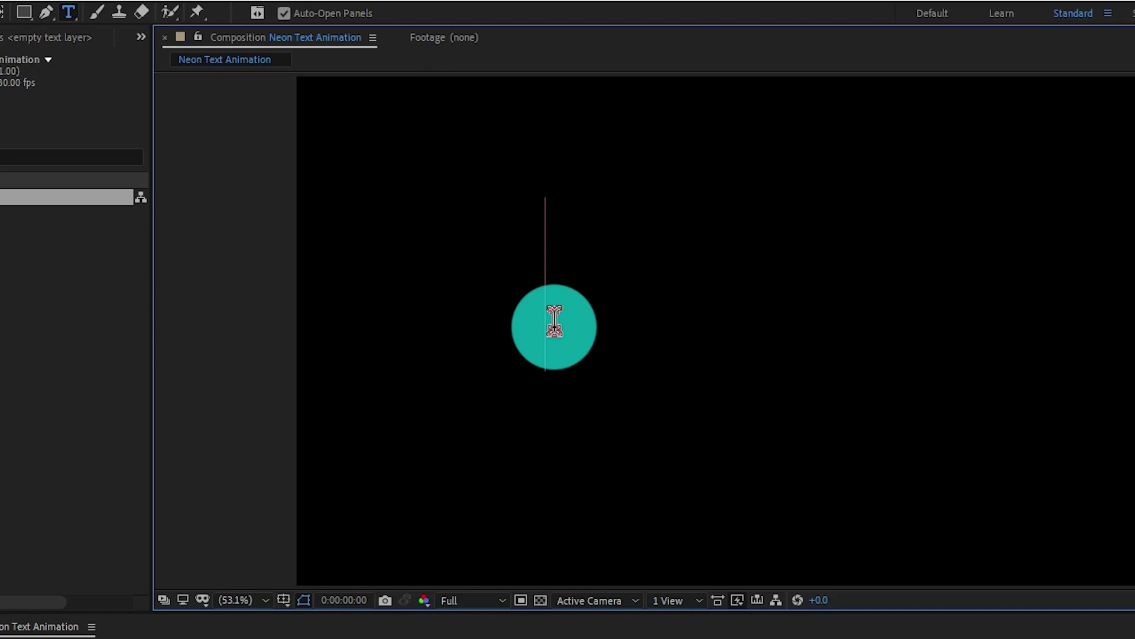
{"action": "type", "text": "LIGH"}
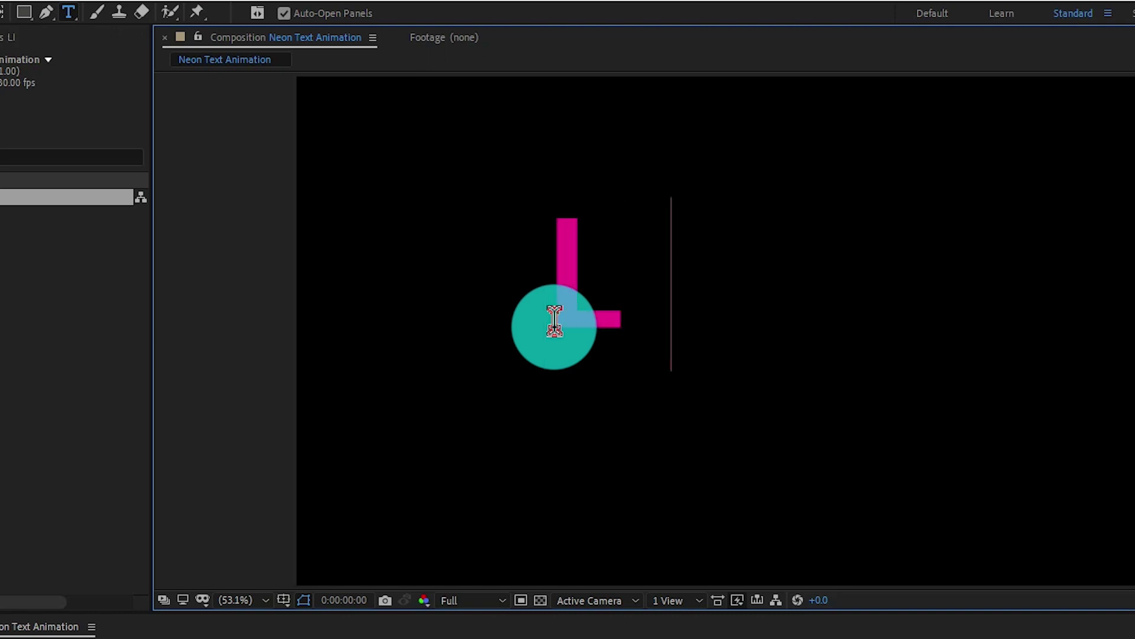
{"action": "type", "text": "T"}
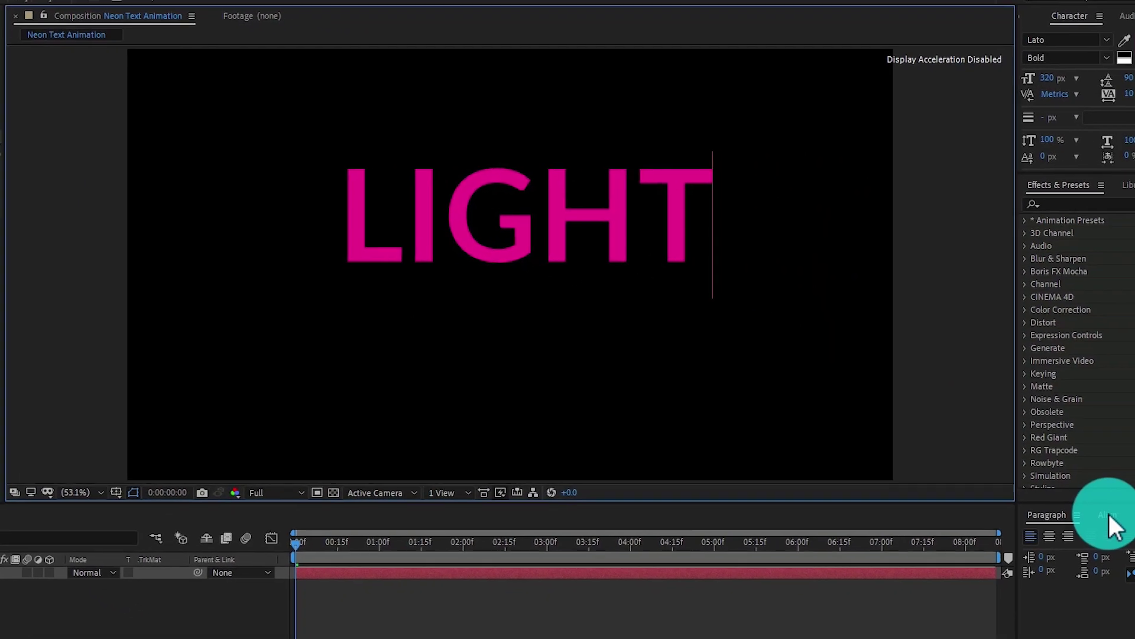
Center the LIGHT text horizontally and vertically in the composition.
{"action": "left_click", "coordinate": [1134, 545]}
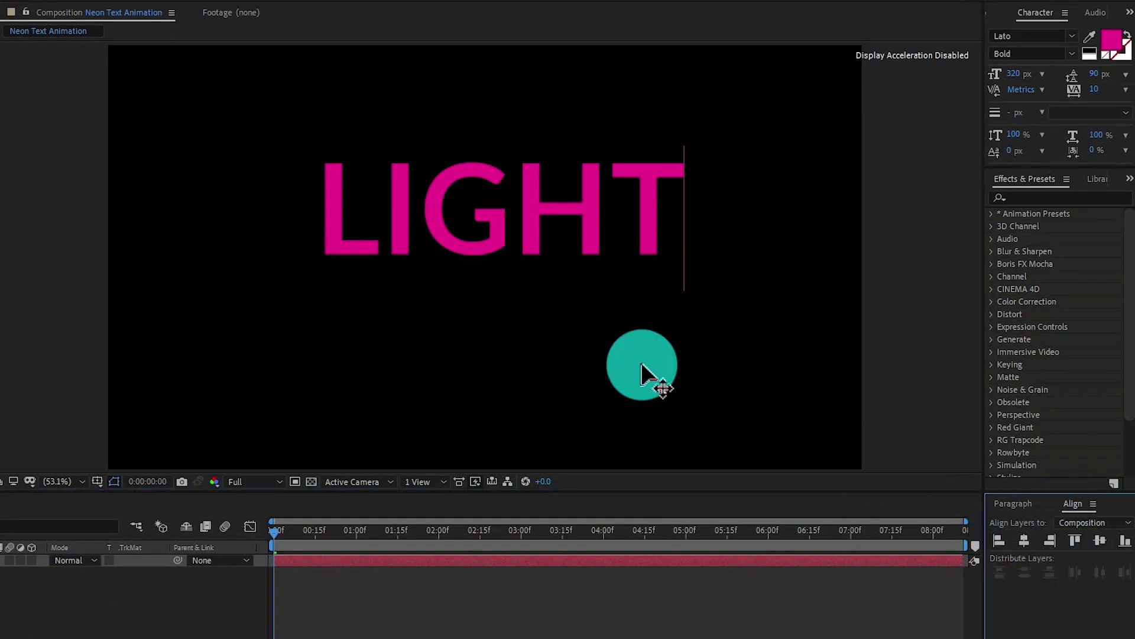
{"action": "left_click", "coordinate": [1021, 542]}
{"action": "key", "text": "Caps_Lock"}
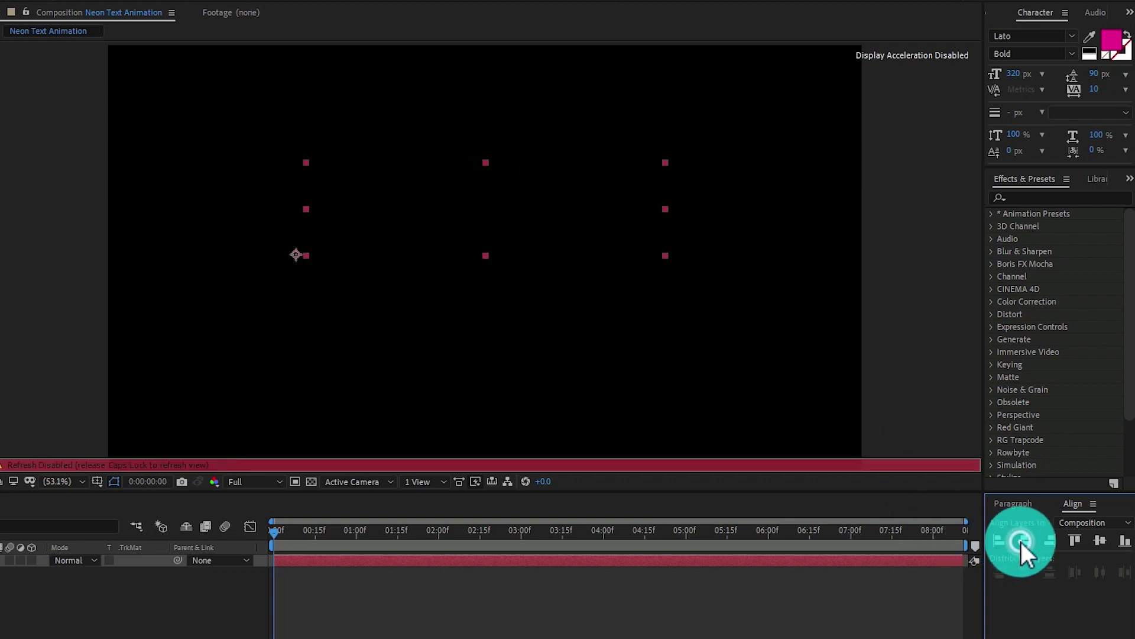
{"action": "key", "text": "Caps_Lock"}
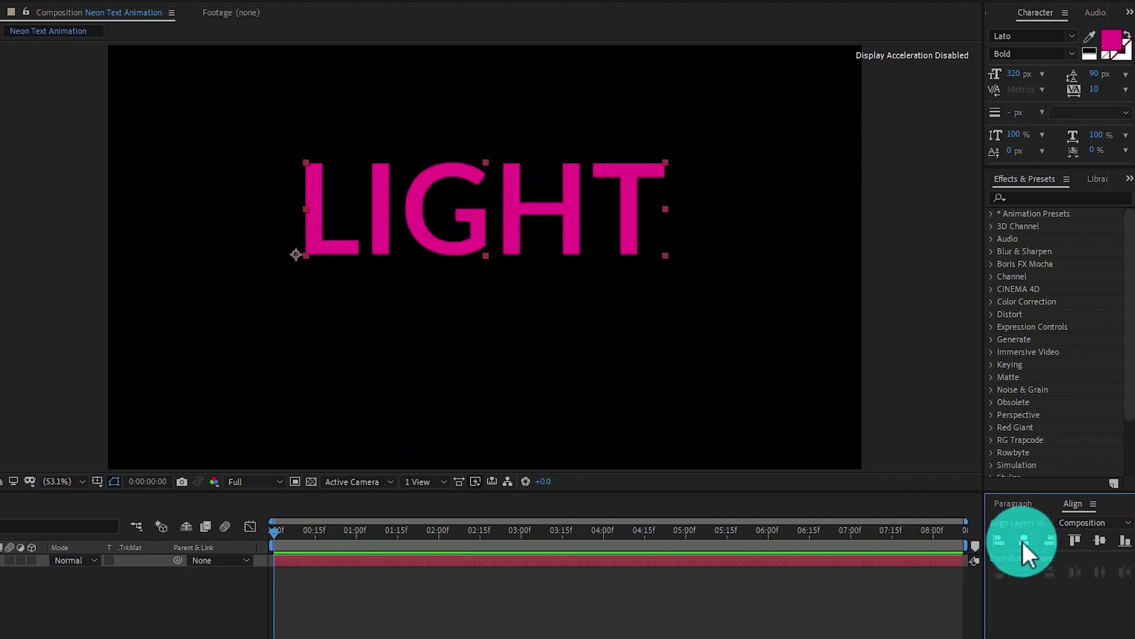
{"action": "left_click", "coordinate": [1101, 540]}
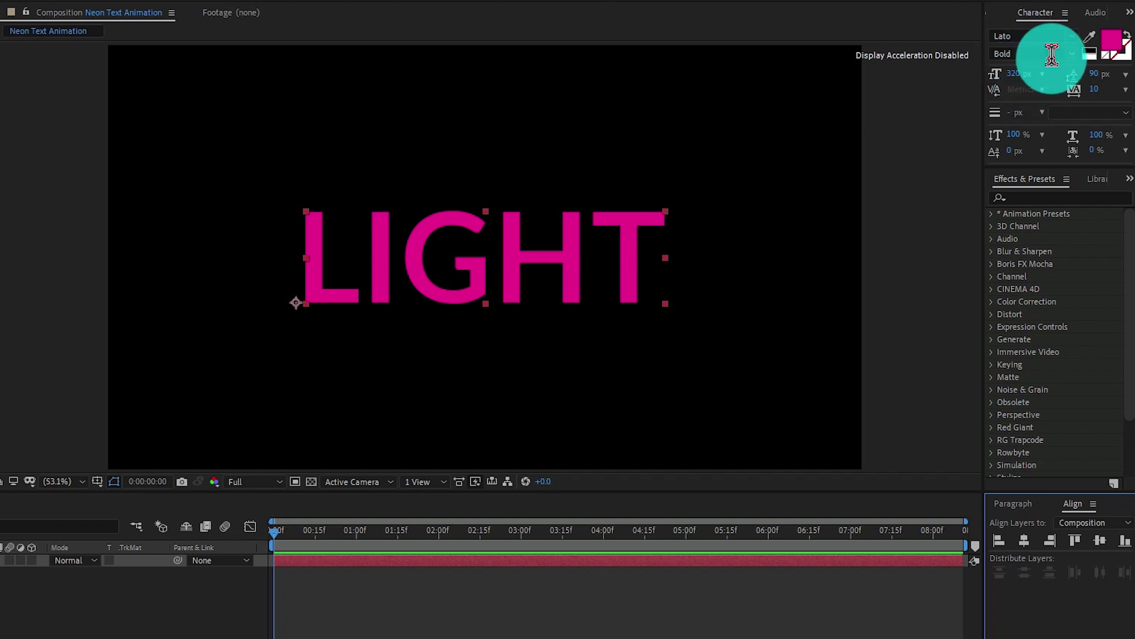
Change the fill color of the whole LIGHT text to white and finish editing the text.
{"action": "double_click", "coordinate": [559, 225]}
{"action": "left_click", "coordinate": [1112, 40]}
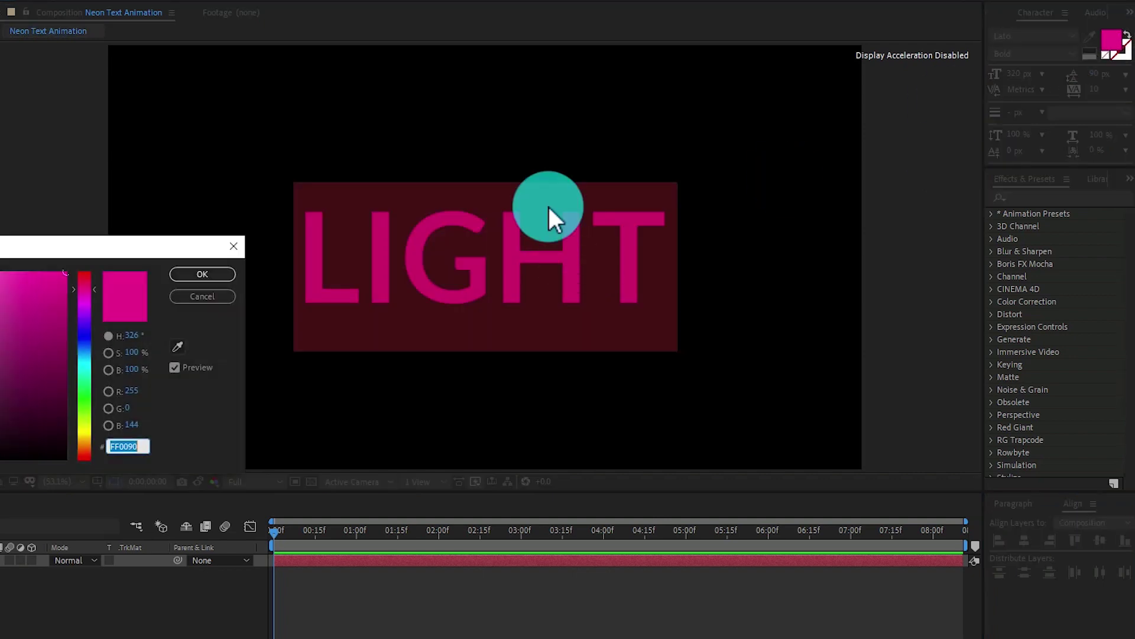
{"action": "left_click", "coordinate": [1, 273]}
{"action": "left_click_drag", "start_coordinate": [1, 247], "coordinate": [458, 342]}
{"action": "left_click", "coordinate": [377, 371]}
{"action": "left_click", "coordinate": [702, 370]}
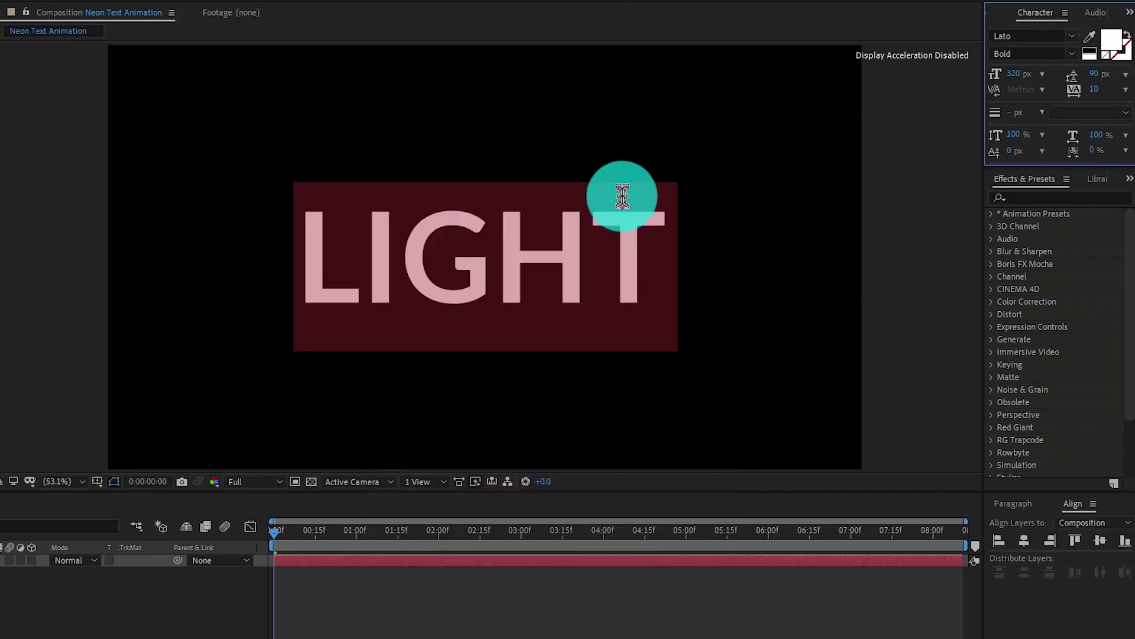
{"action": "left_click", "coordinate": [523, 296]}
{"action": "left_click", "coordinate": [647, 260]}
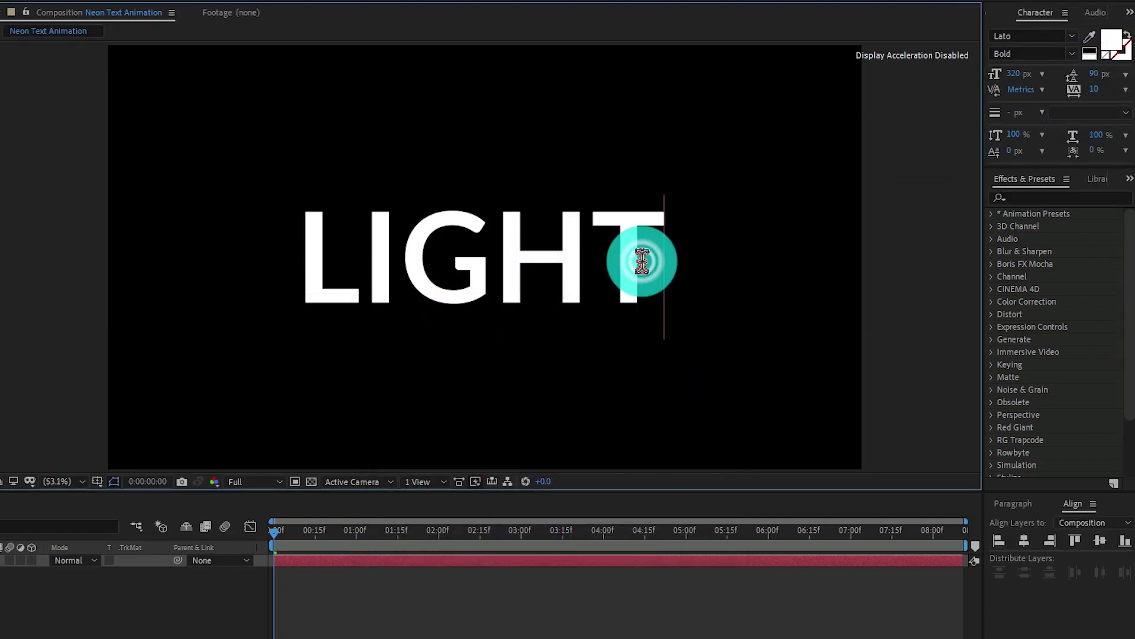
{"action": "key", "text": "Escape"}
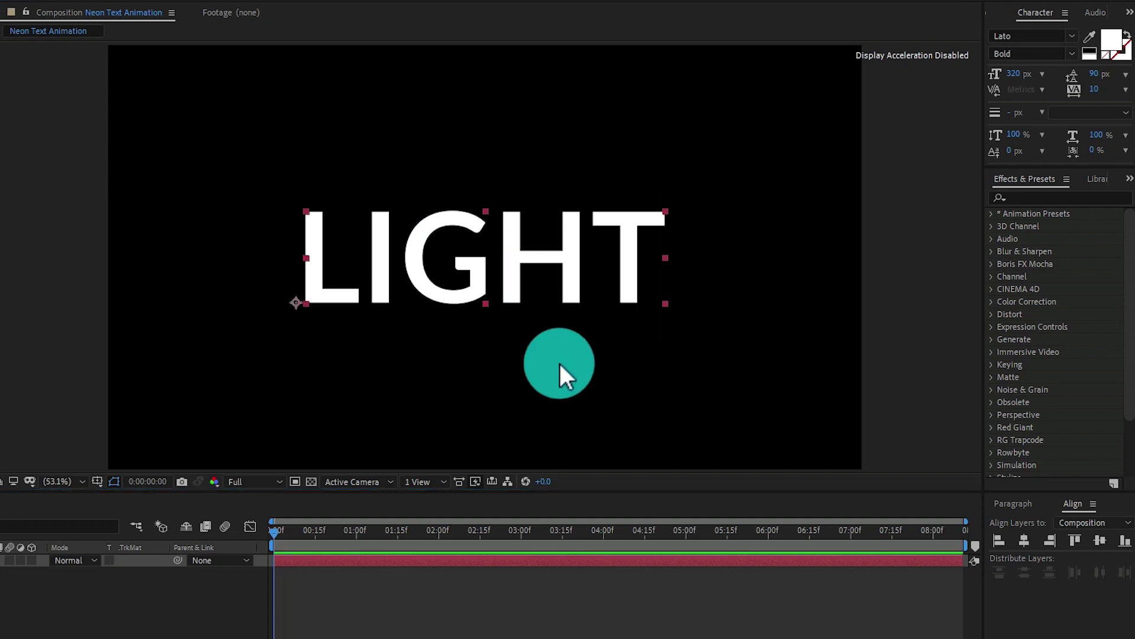
Find the Random Fade Up text animation preset and apply it to the LIGHT layer at the start of the timeline.
{"action": "left_click", "coordinate": [1056, 197]}
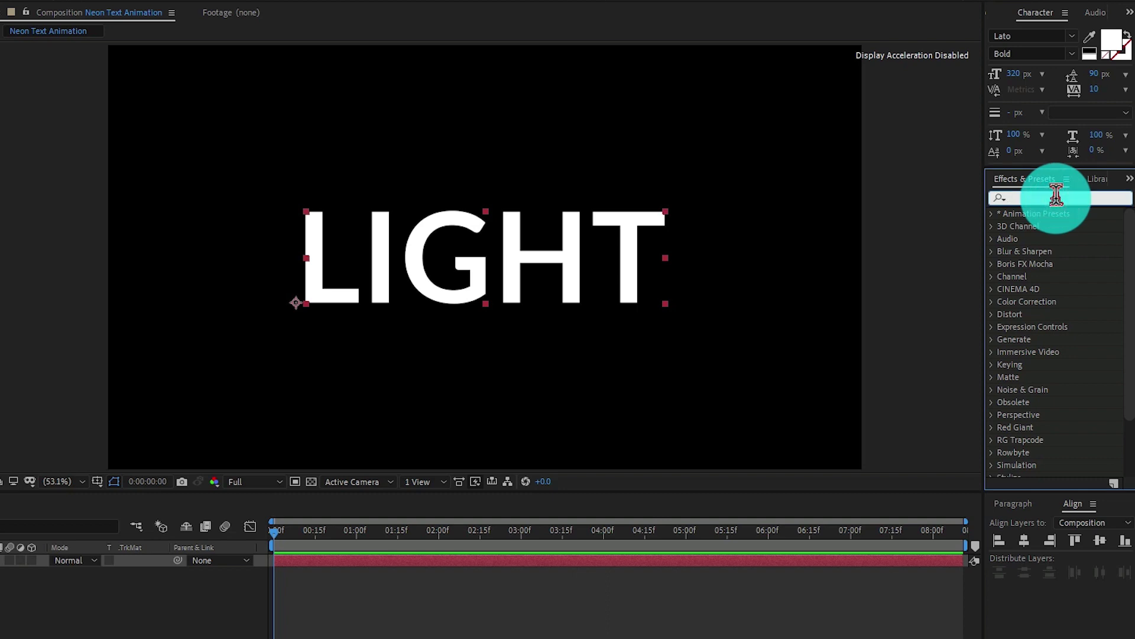
{"action": "type", "text": "Rand"}
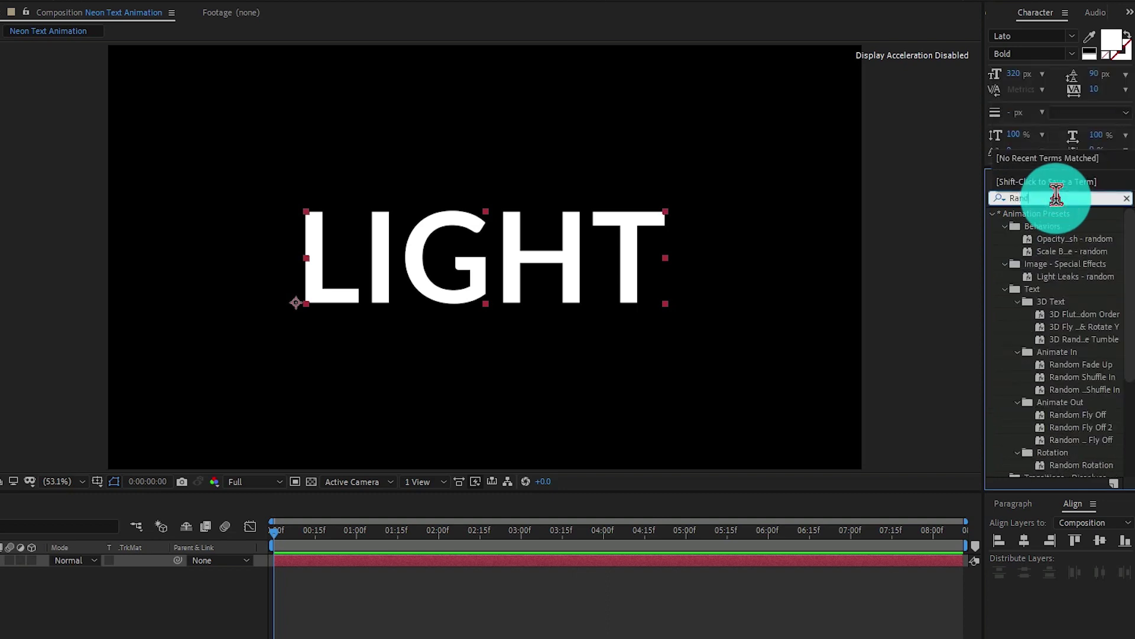
{"action": "type", "text": "om fa"}
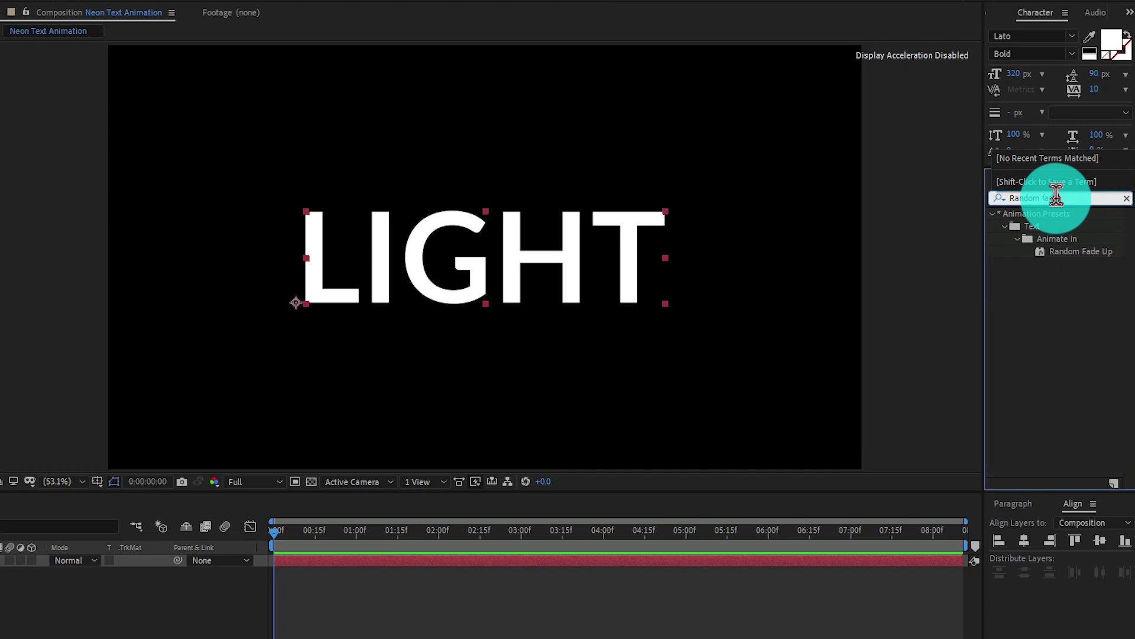
{"action": "type", "text": "d"}
{"action": "left_click", "coordinate": [1073, 250]}
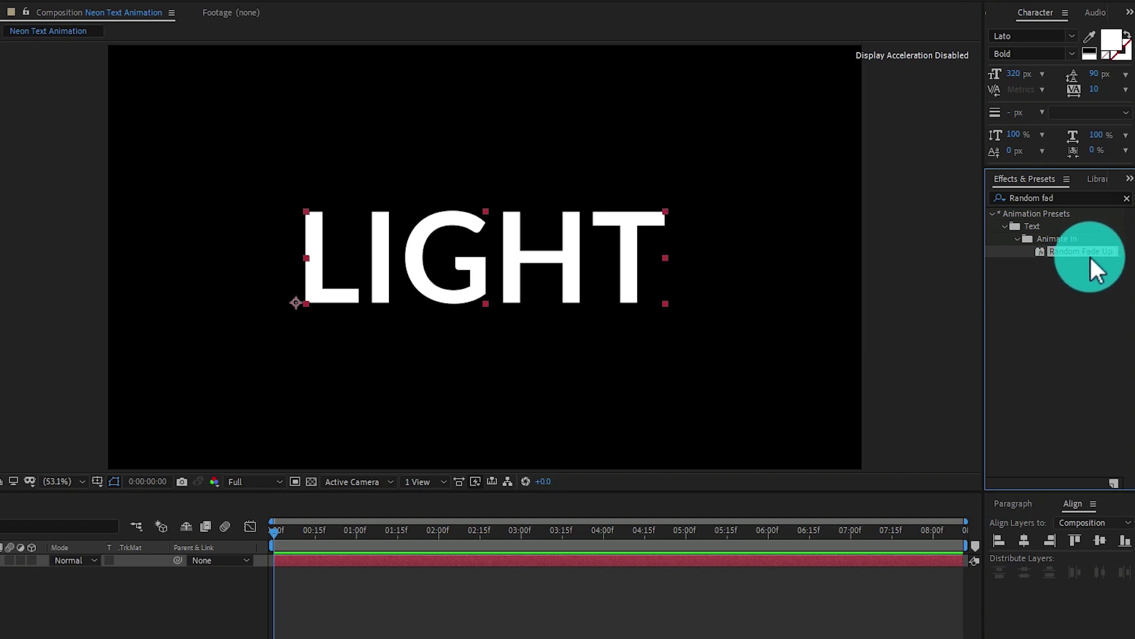
{"action": "double_click", "coordinate": [1072, 251]}
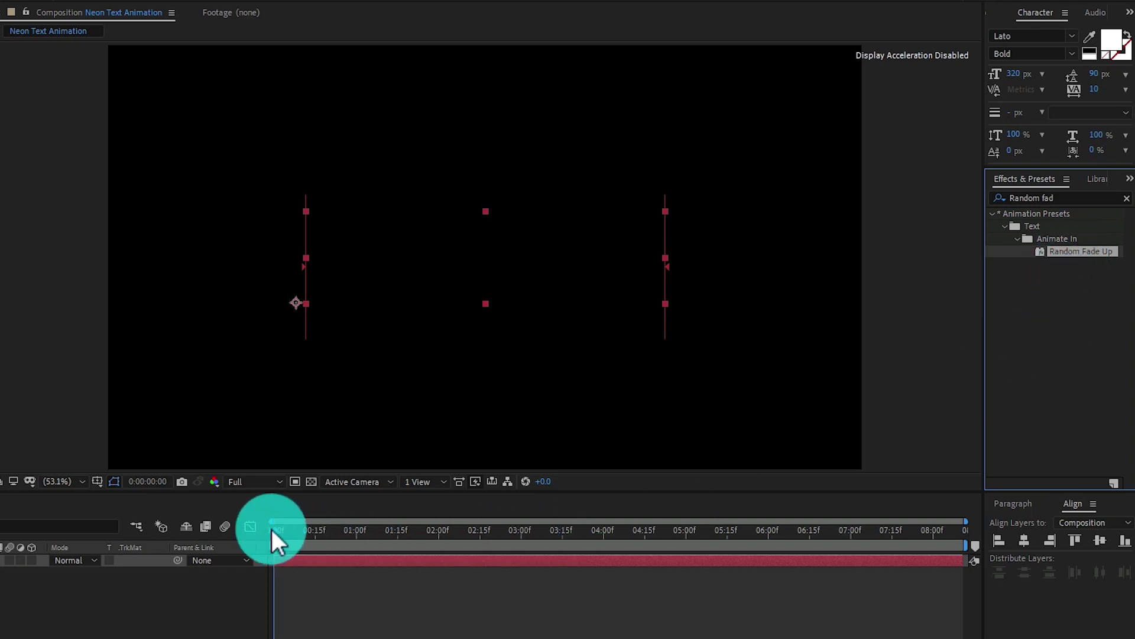
{"action": "left_click_drag", "start_coordinate": [278, 531], "coordinate": [288, 559]}
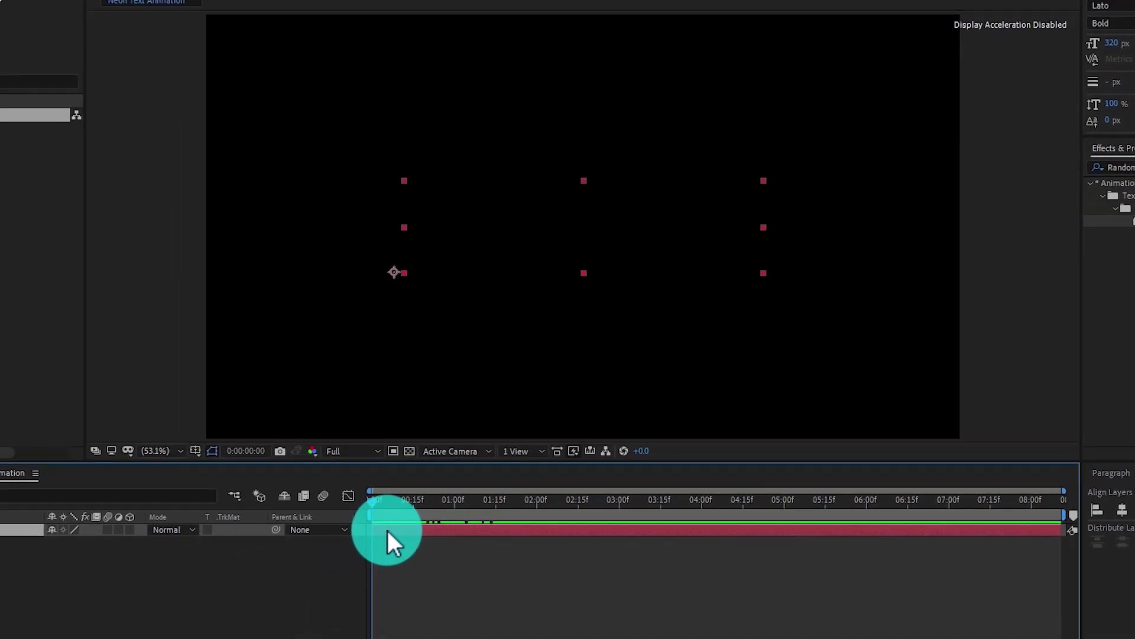
Reveal the LIGHT layer's Range Selector Start keyframes and move the first to 0:00:01:00 and the second to 0:00:01:15.
{"action": "key", "text": "u"}
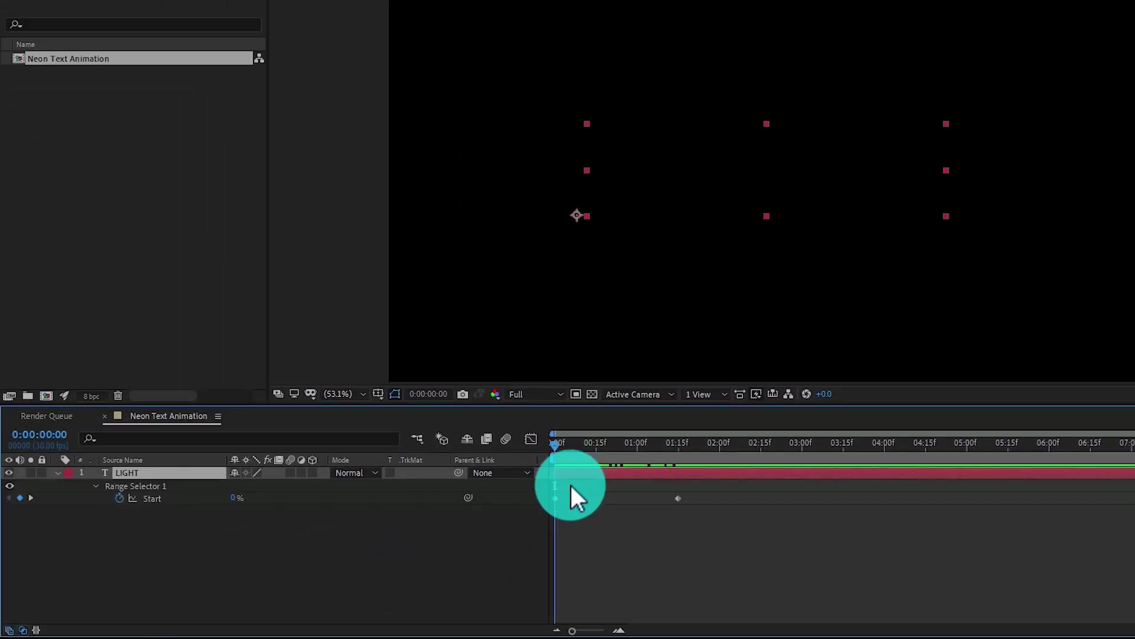
{"action": "left_click_drag", "start_coordinate": [720, 520], "coordinate": [635, 494]}
{"action": "left_click_drag", "start_coordinate": [631, 443], "coordinate": [679, 449]}
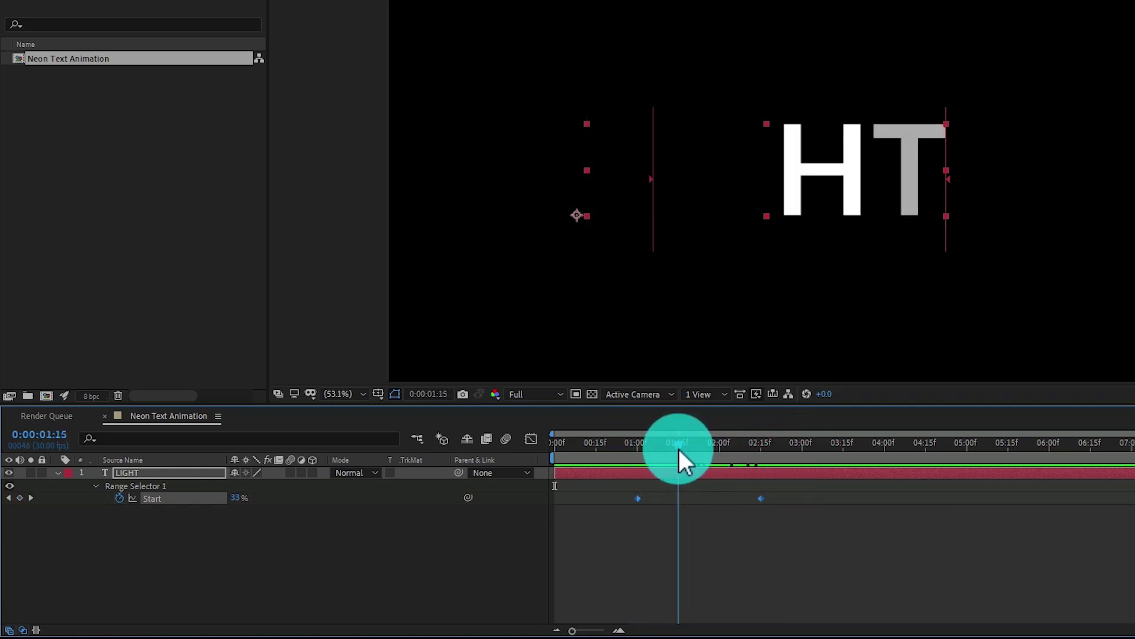
{"action": "left_click", "coordinate": [702, 554]}
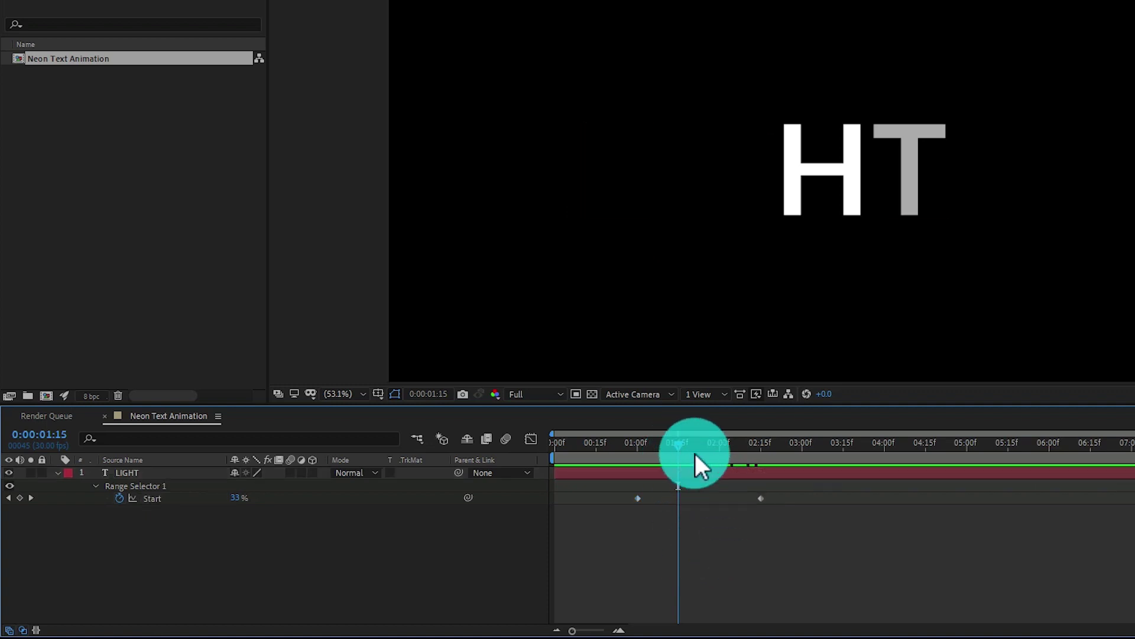
{"action": "left_click_drag", "start_coordinate": [762, 499], "coordinate": [678, 497]}
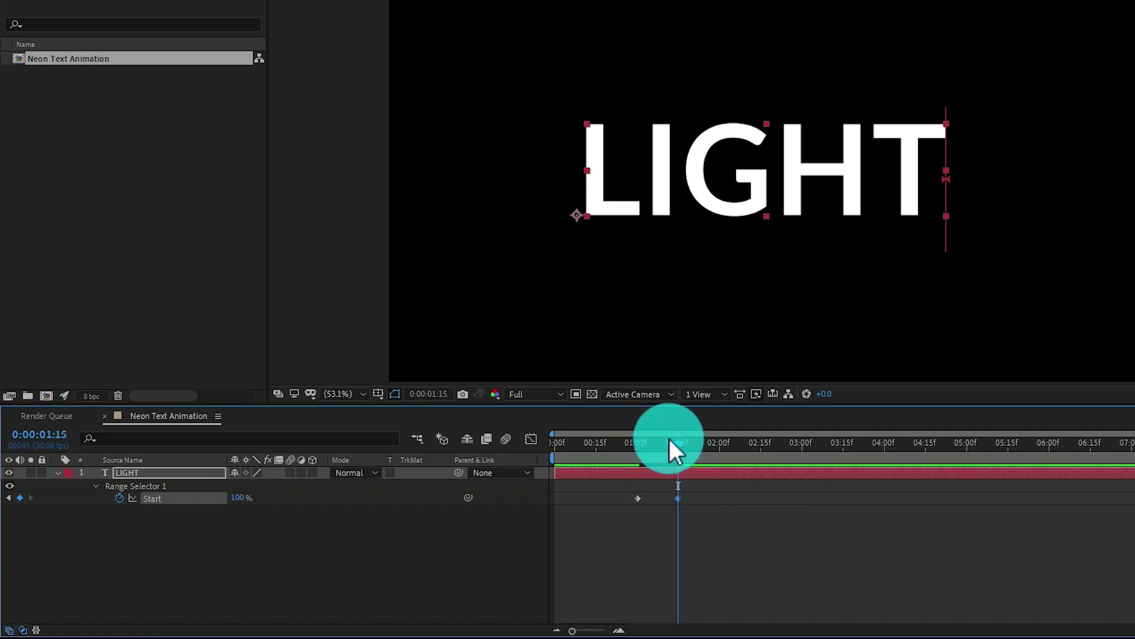
Add a Start keyframe holding the current value at 0:00:06:00 and another set to 0% at 0:00:06:15, then preview the animation.
{"action": "left_click_drag", "start_coordinate": [669, 439], "coordinate": [1052, 450]}
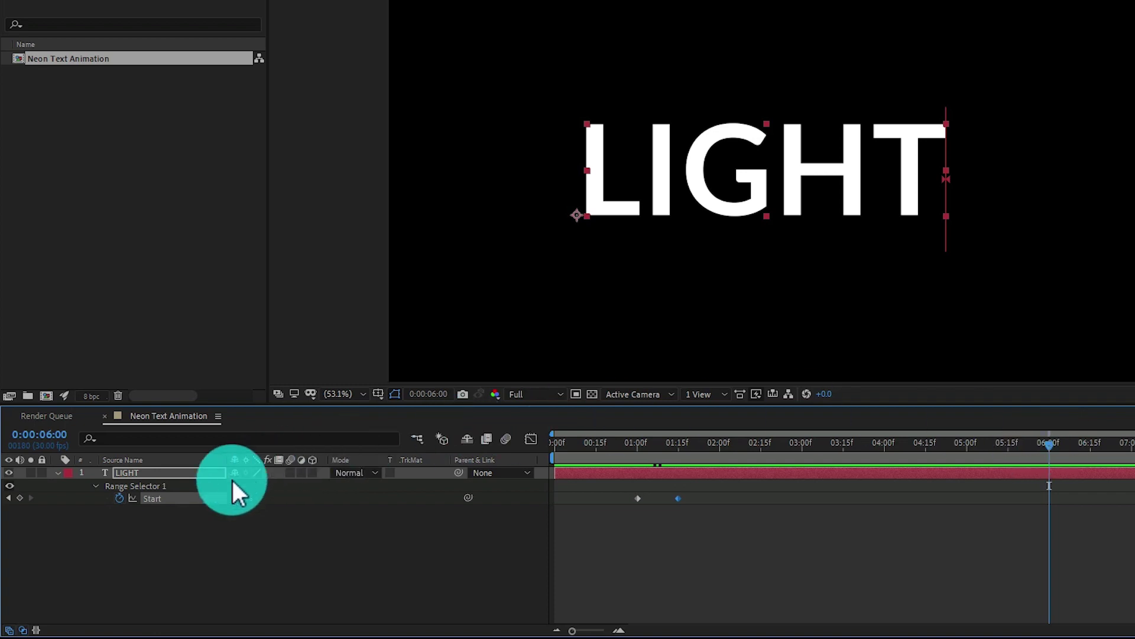
{"action": "left_click", "coordinate": [18, 498]}
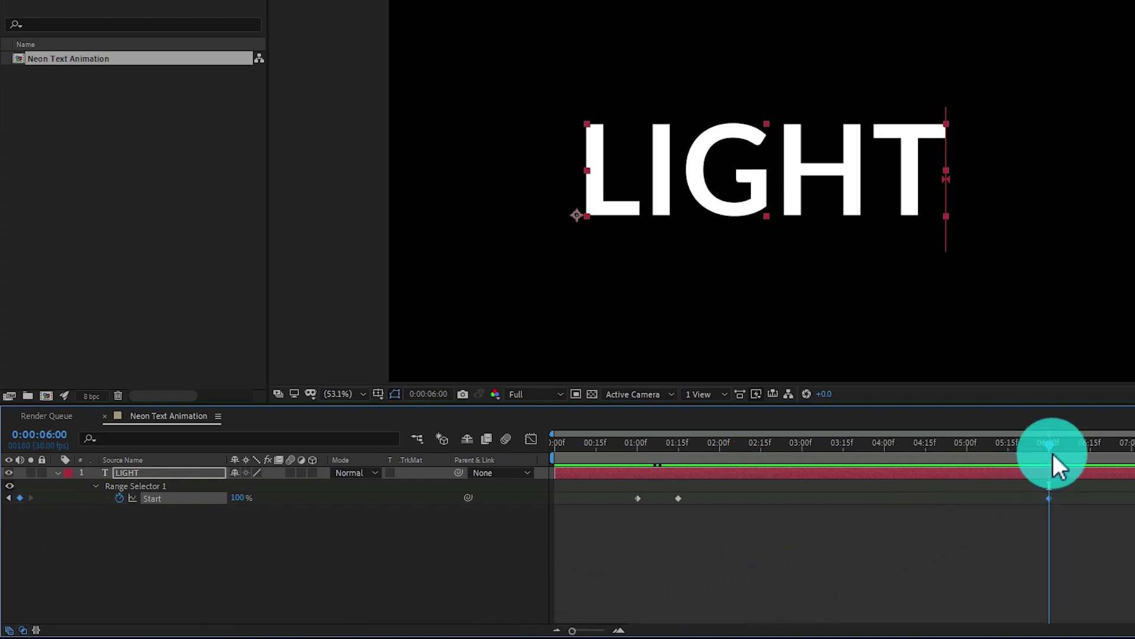
{"action": "left_click_drag", "start_coordinate": [1052, 446], "coordinate": [1091, 438]}
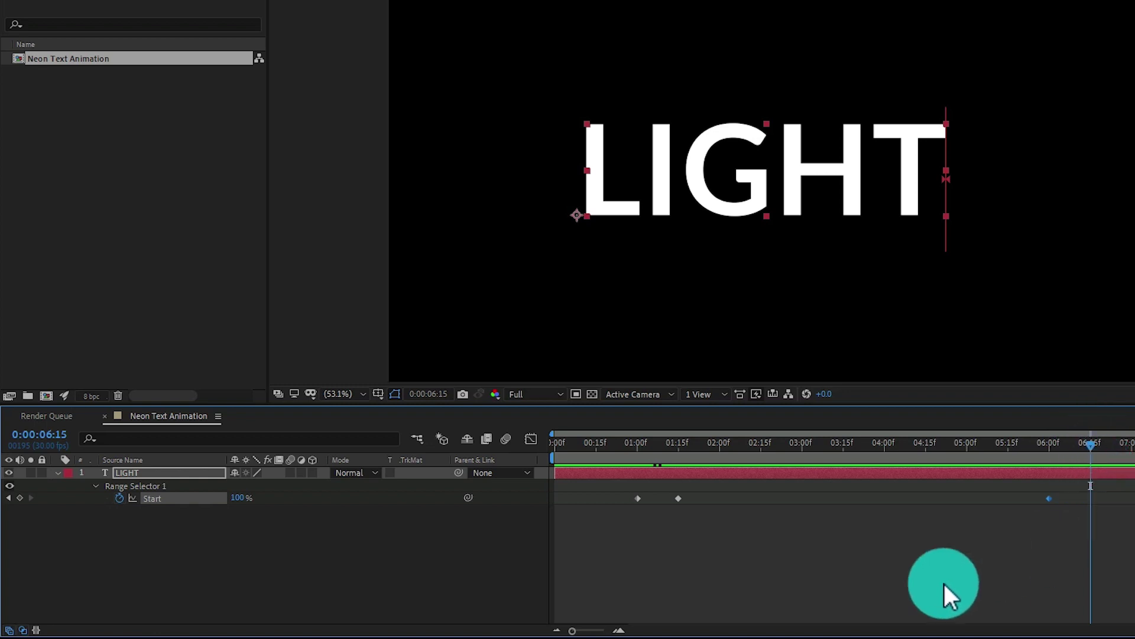
{"action": "left_click", "coordinate": [241, 497]}
{"action": "type", "text": "0"}
{"action": "left_click", "coordinate": [276, 515]}
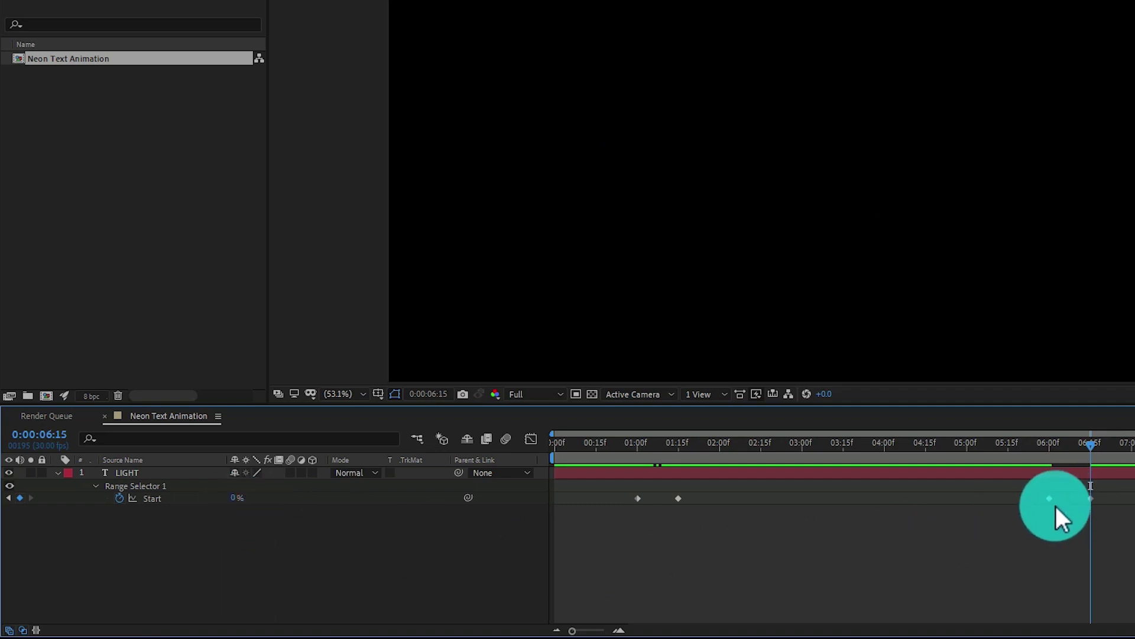
{"action": "left_click_drag", "start_coordinate": [1091, 441], "coordinate": [704, 450]}
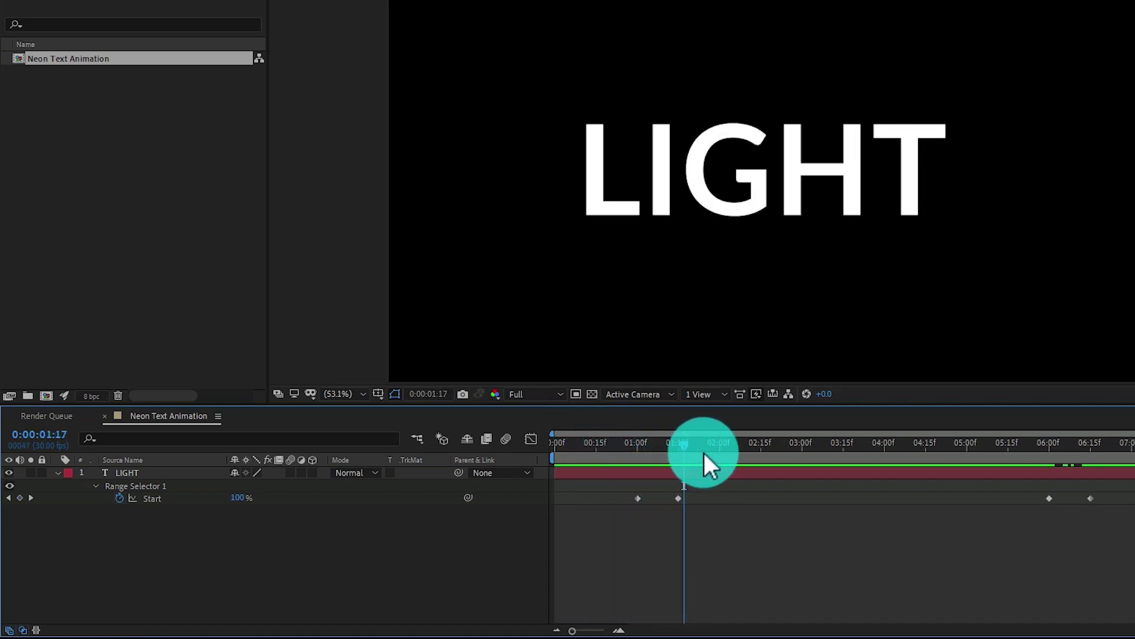
Set the LIGHT layer's Range Selector Smoothness to 0%, check the letter transition in the timeline and collapse the layer's properties.
{"action": "left_click", "coordinate": [94, 484]}
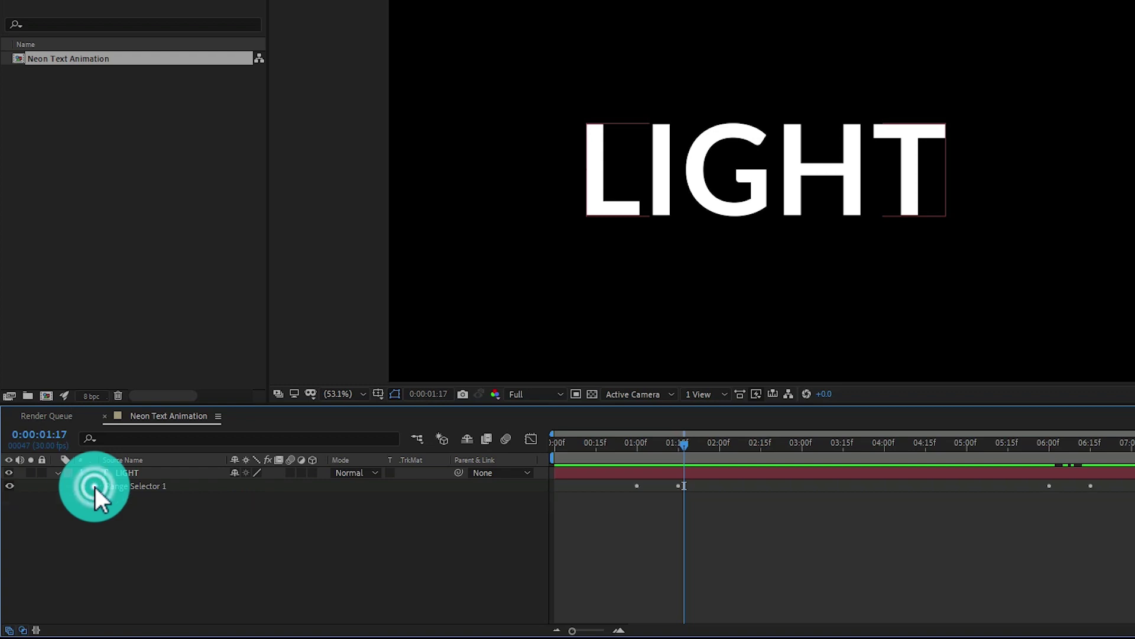
{"action": "left_click", "coordinate": [94, 484]}
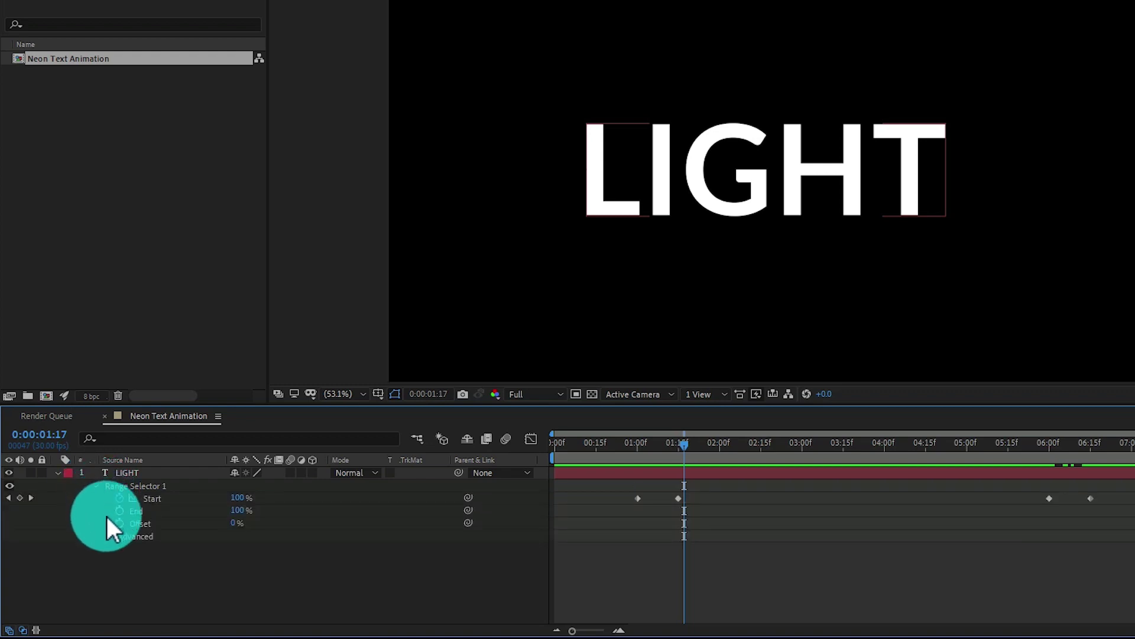
{"action": "left_click", "coordinate": [108, 536]}
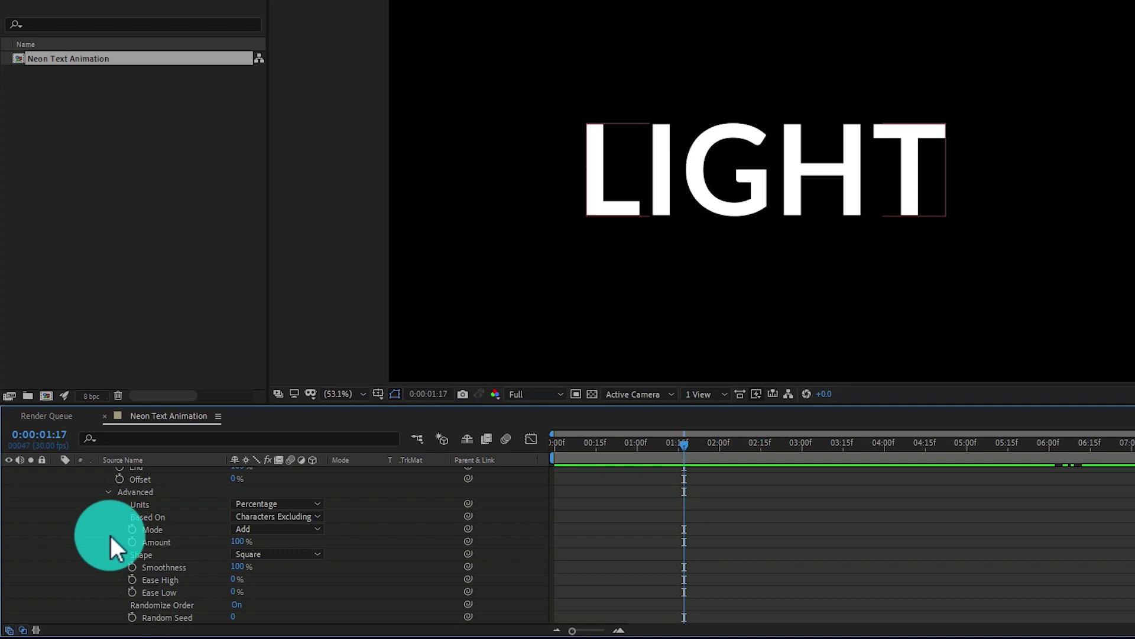
{"action": "left_click", "coordinate": [241, 568]}
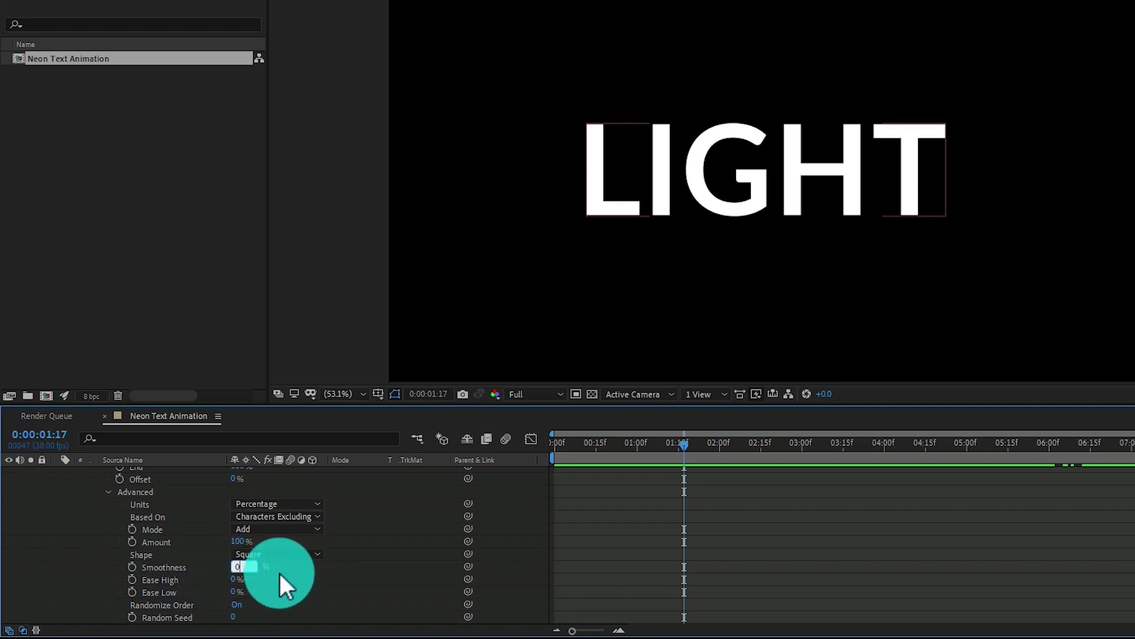
{"action": "left_click", "coordinate": [280, 563]}
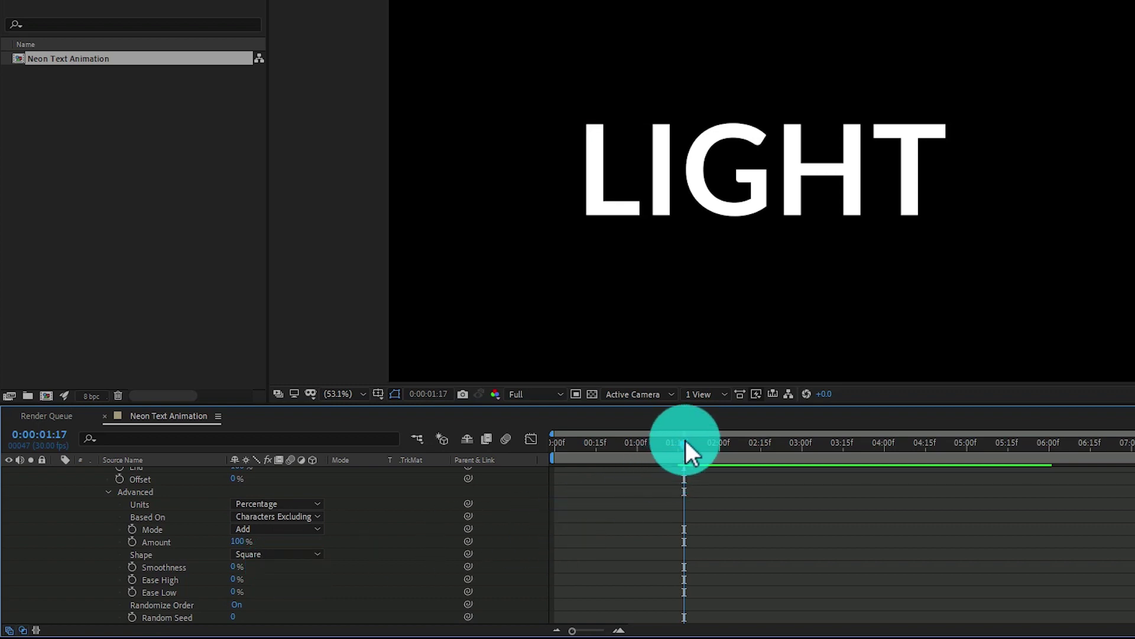
{"action": "mouse_move", "coordinate": [682, 444]}
{"action": "left_mouse_down"}
{"action": "mouse_move", "coordinate": [654, 446]}
{"action": "mouse_move", "coordinate": [682, 453]}
{"action": "mouse_move", "coordinate": [671, 455]}
{"action": "mouse_move", "coordinate": [632, 452]}
{"action": "mouse_move", "coordinate": [688, 456]}
{"action": "left_mouse_up"}
{"action": "scroll", "coordinate": [372, 540], "scroll_direction": "up", "scroll_amount": 3}
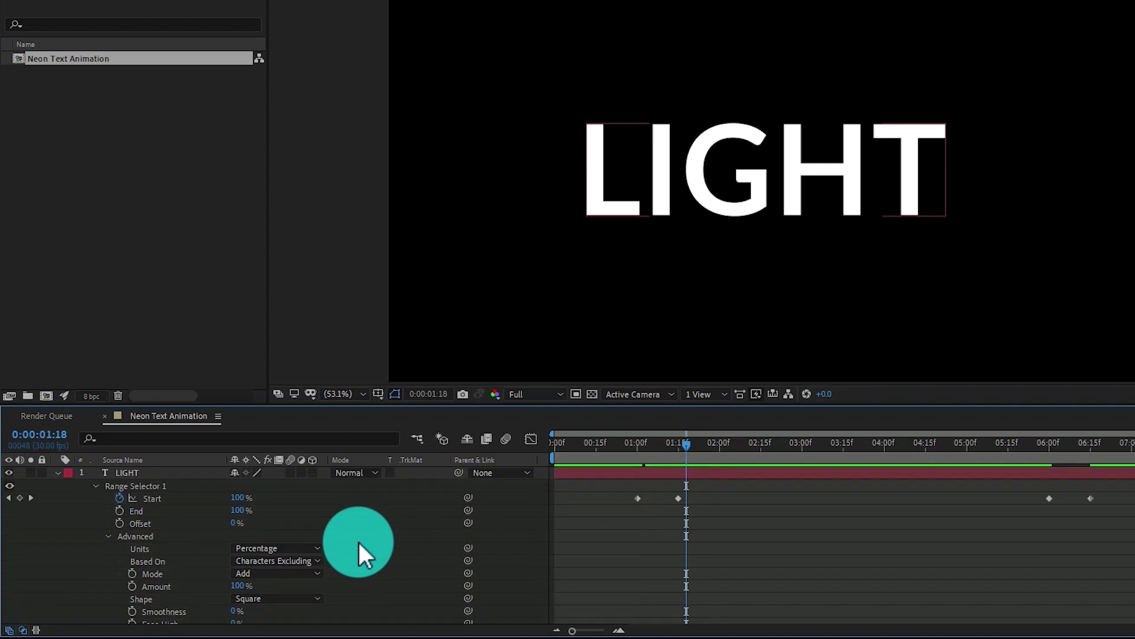
{"action": "left_click", "coordinate": [58, 472]}
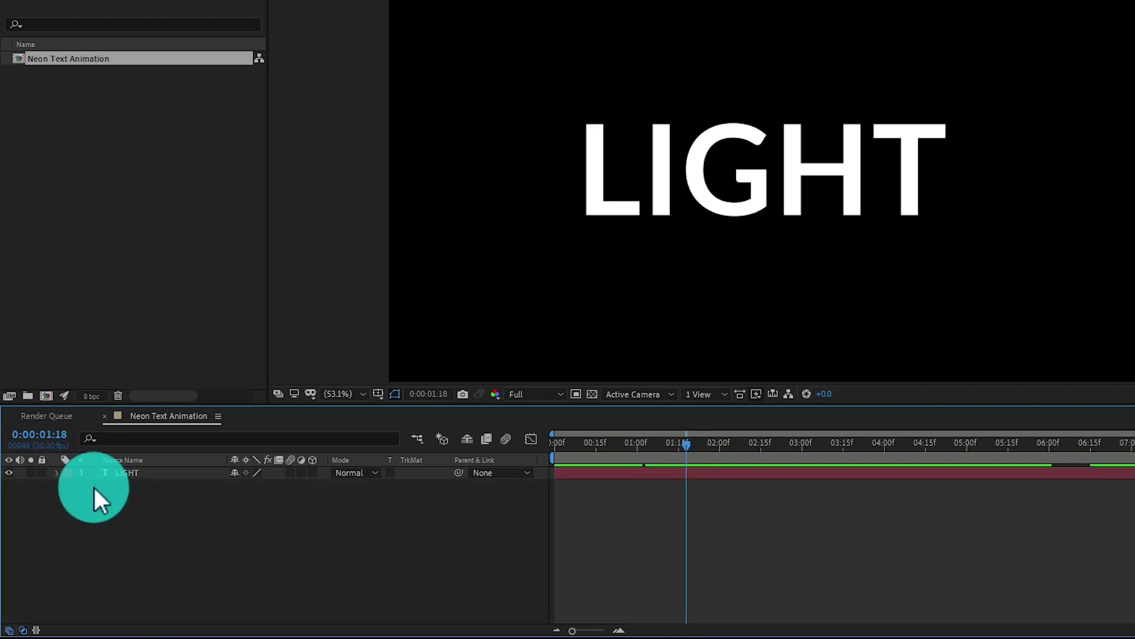
Pre-compose the LIGHT layer into a new composition named Text Composition, moving all attributes into it.
{"action": "left_click", "coordinate": [146, 472]}
{"action": "right_click", "coordinate": [151, 472]}
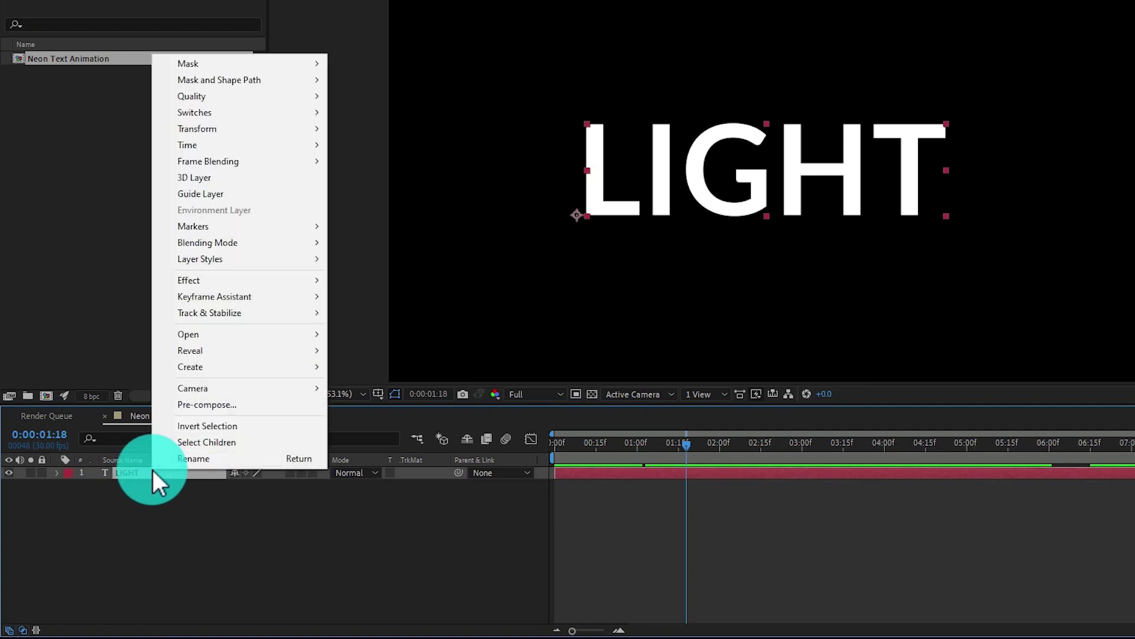
{"action": "left_click", "coordinate": [237, 402]}
{"action": "left_click", "coordinate": [696, 128]}
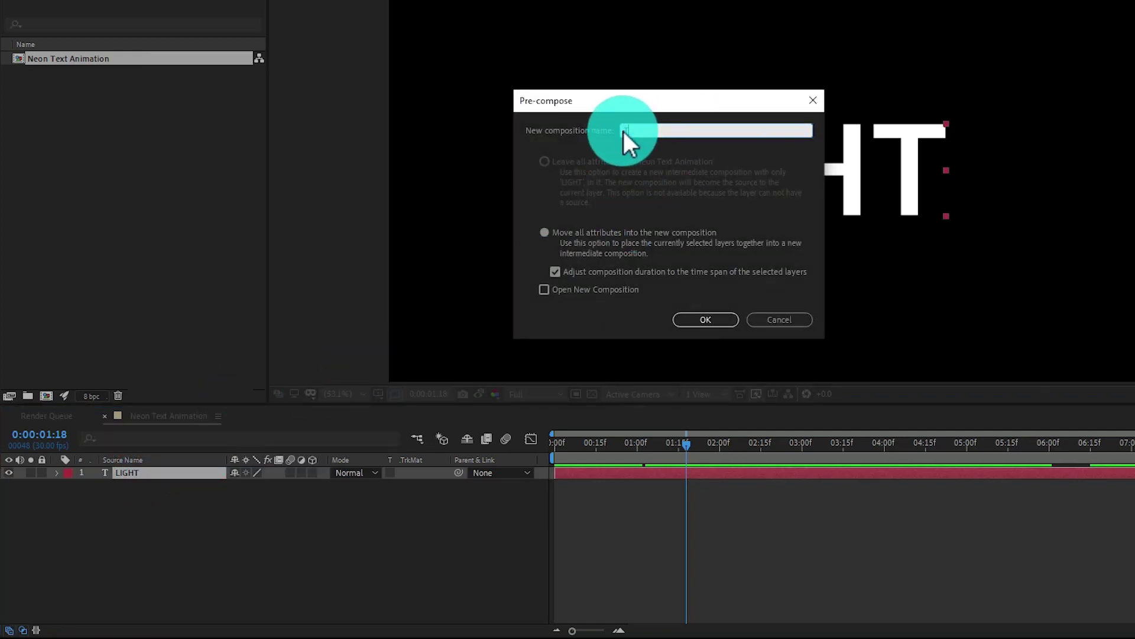
{"action": "type", "text": "Composition"}
{"action": "left_click", "coordinate": [689, 150]}
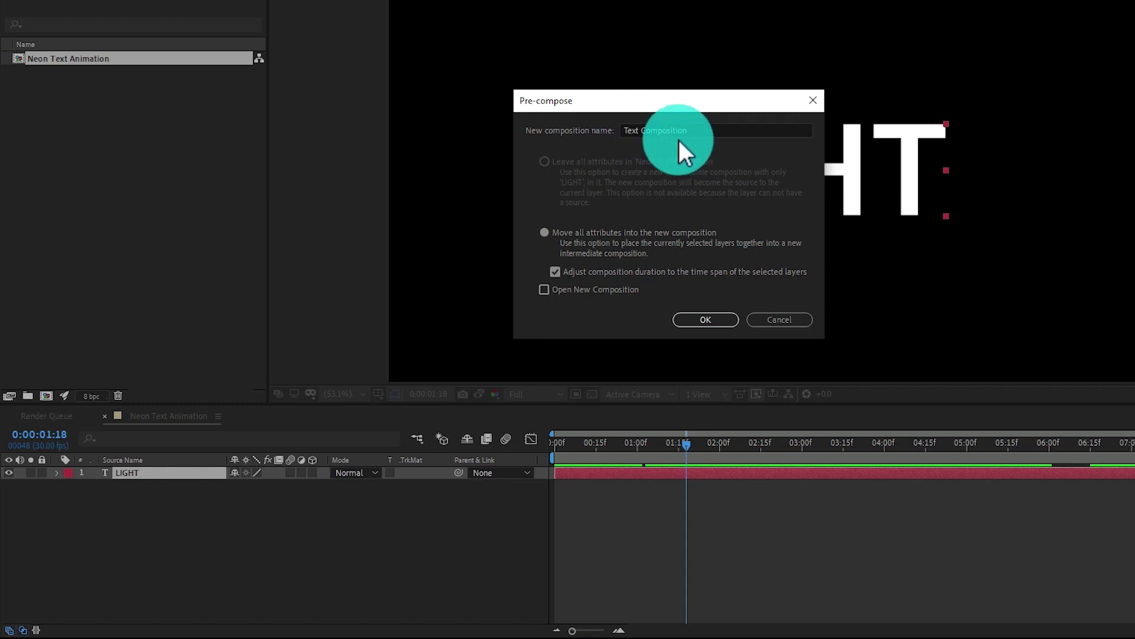
{"action": "left_click", "coordinate": [701, 320]}
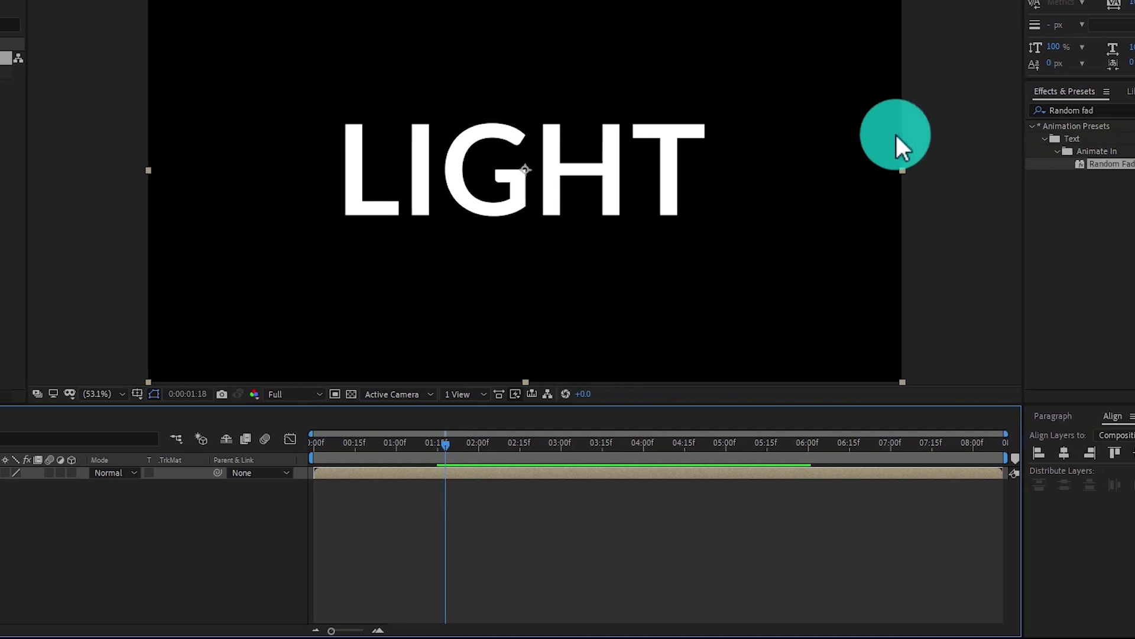
Find the Vegas effect and apply it to the Text Composition layer.
{"action": "left_click", "coordinate": [1128, 111]}
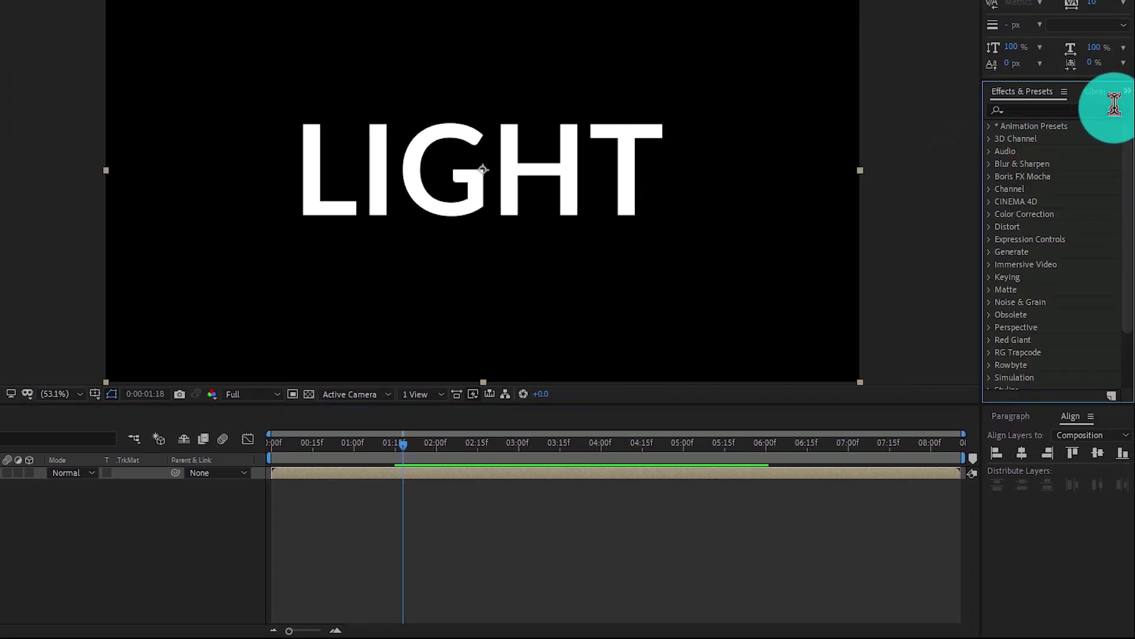
{"action": "left_click", "coordinate": [1113, 107]}
{"action": "type", "text": "veg"}
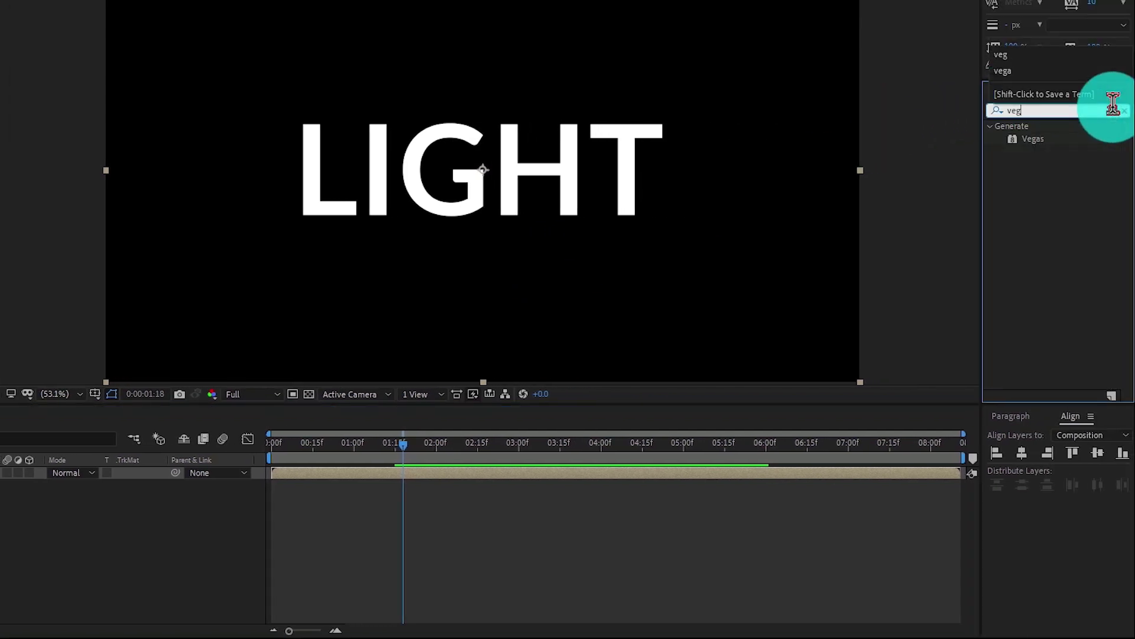
{"action": "left_click", "coordinate": [1034, 138]}
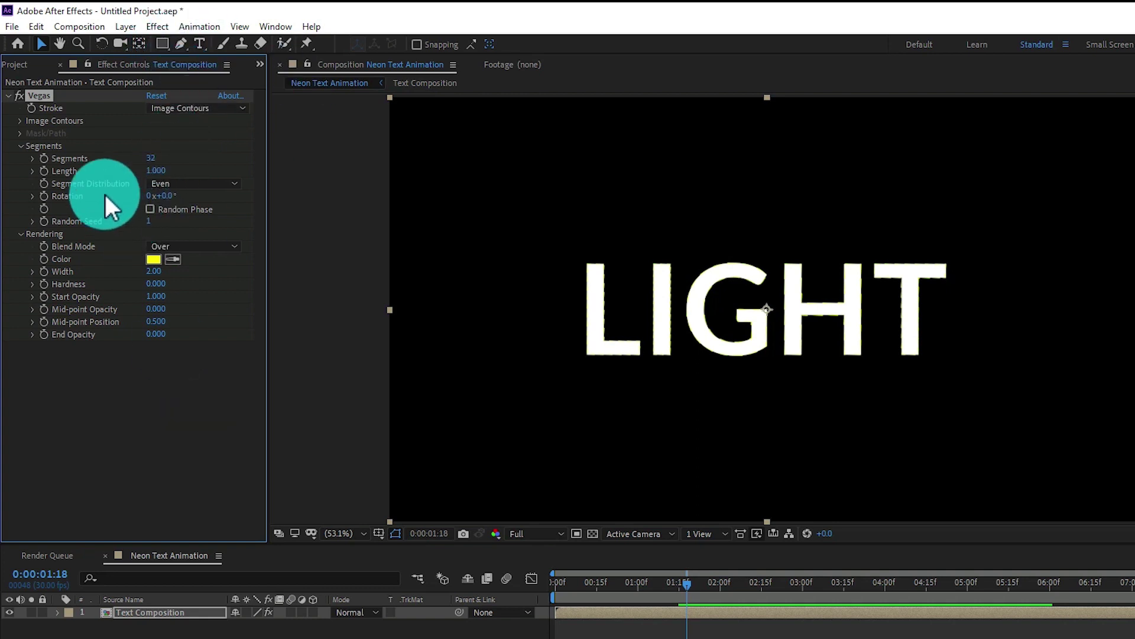
Set the Vegas effect's Segments to 1 and its Length to 0.6.
{"action": "left_click", "coordinate": [59, 43]}
{"action": "left_click_drag", "start_coordinate": [507, 241], "coordinate": [378, 175]}
{"action": "left_click", "coordinate": [41, 43]}
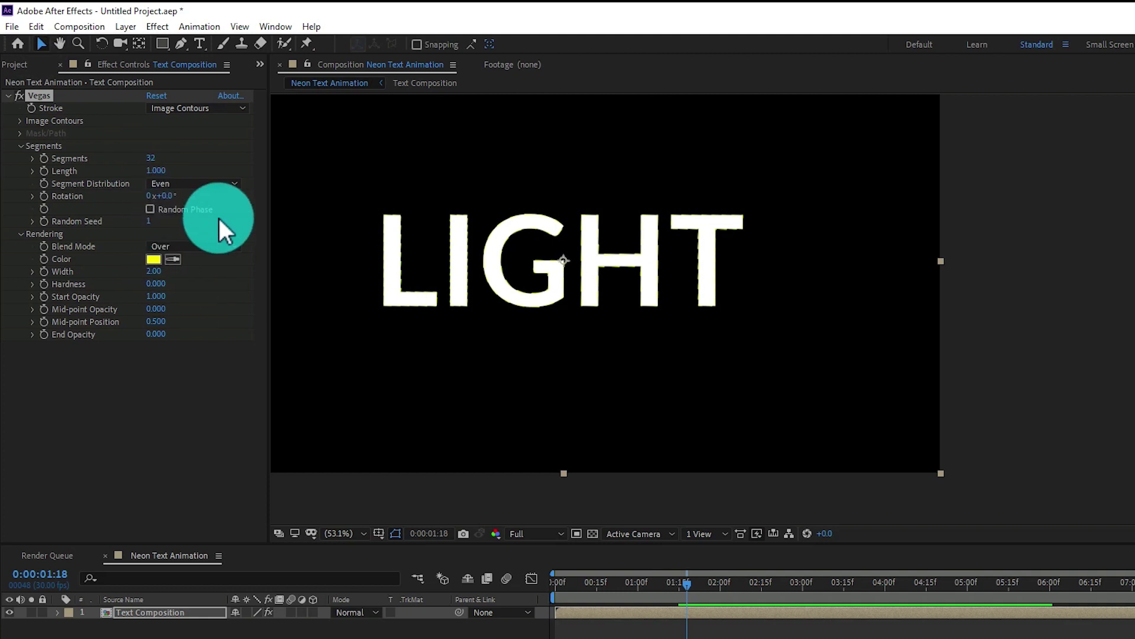
{"action": "left_click", "coordinate": [153, 158]}
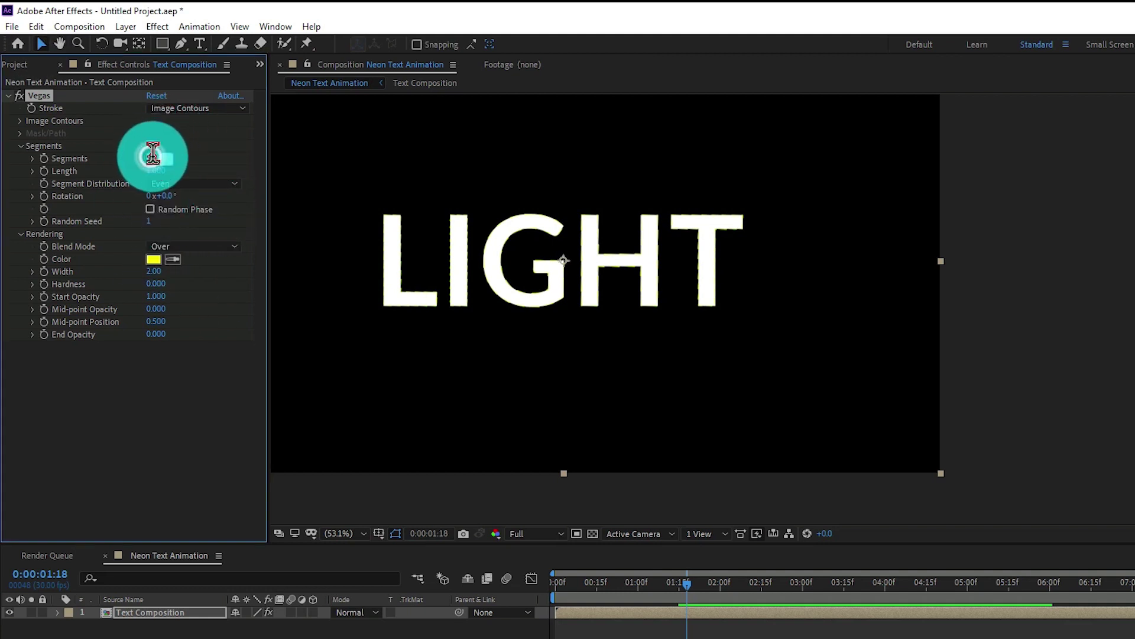
{"action": "type", "text": "1"}
{"action": "key", "text": "Return"}
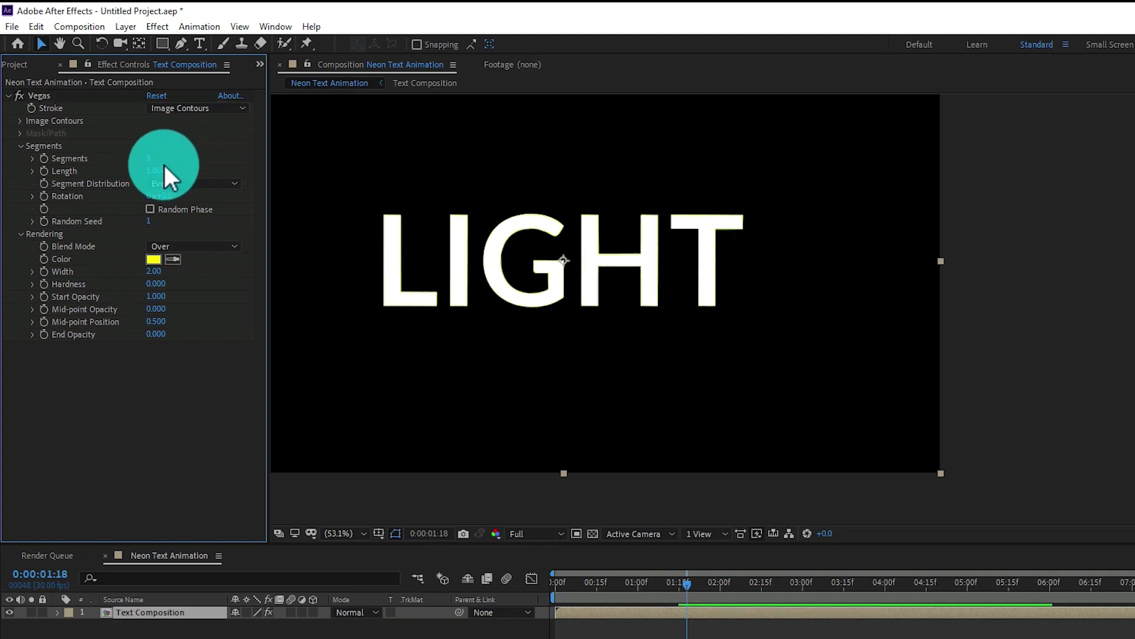
{"action": "left_click", "coordinate": [169, 170]}
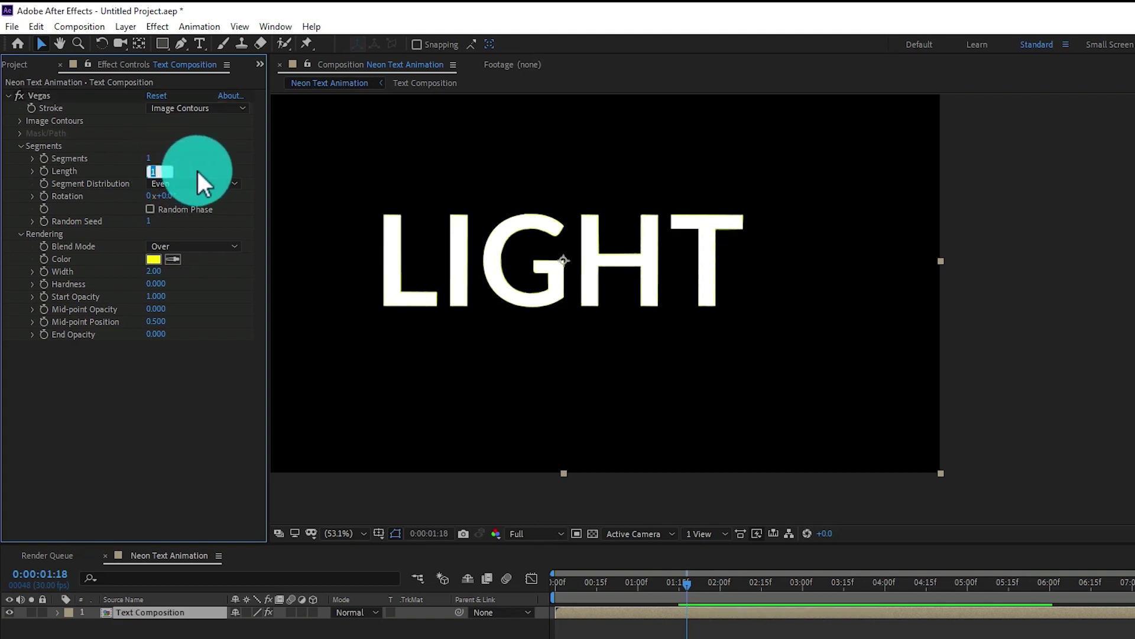
{"action": "type", "text": "0.6"}
{"action": "left_click", "coordinate": [200, 169]}
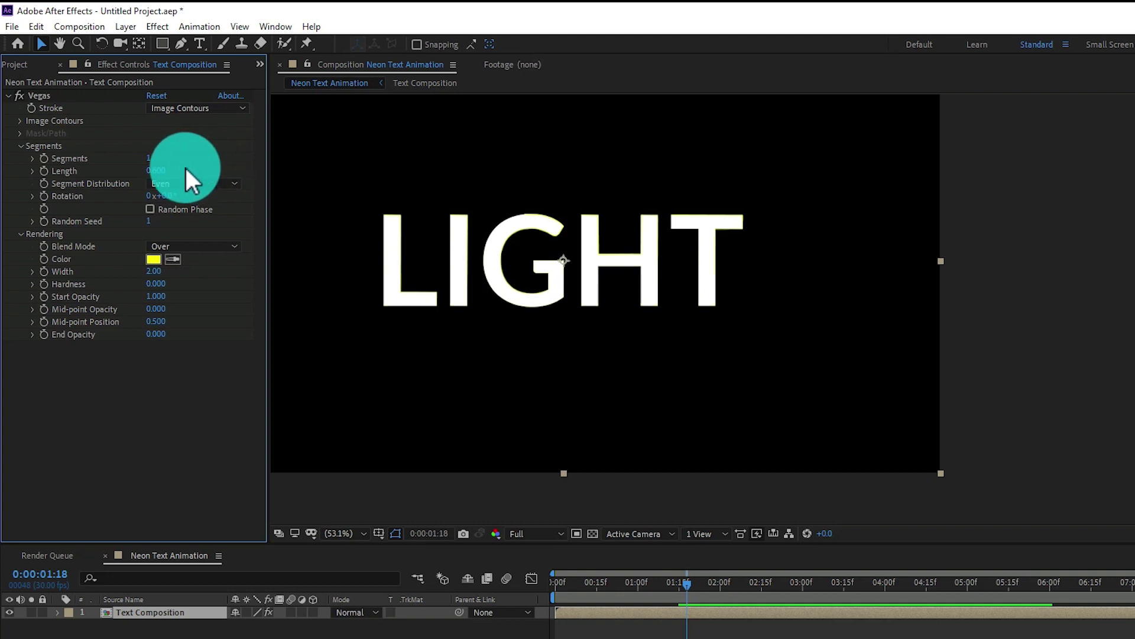
Set the Vegas Blend Mode to Transparent, enable Random Phase and set the Rotation to 25°.
{"action": "left_click", "coordinate": [203, 247]}
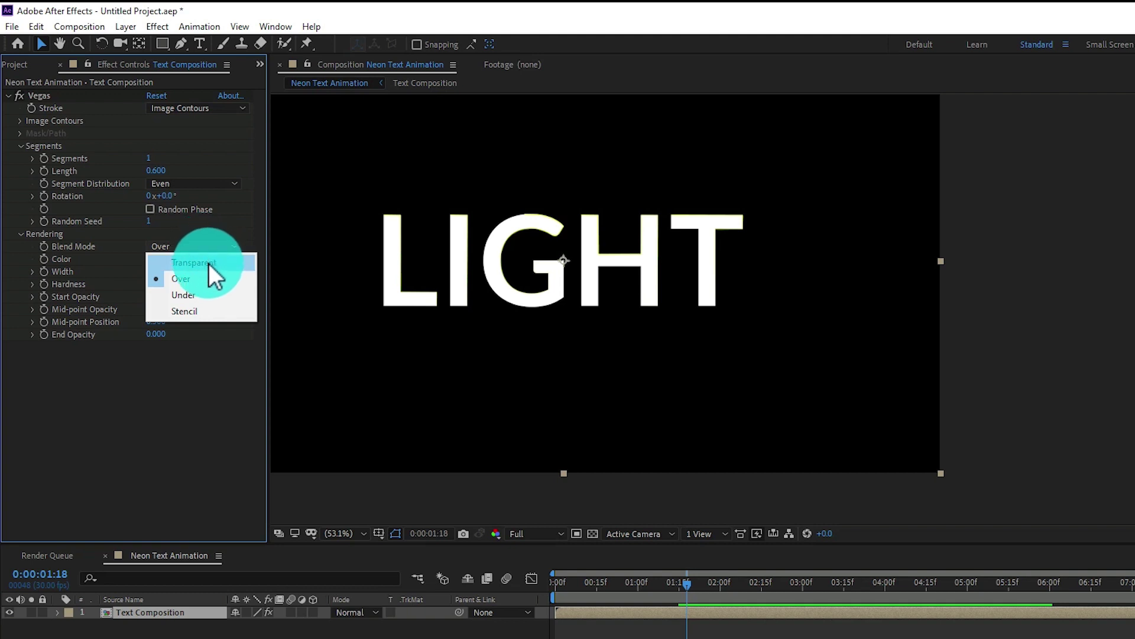
{"action": "left_click", "coordinate": [208, 264]}
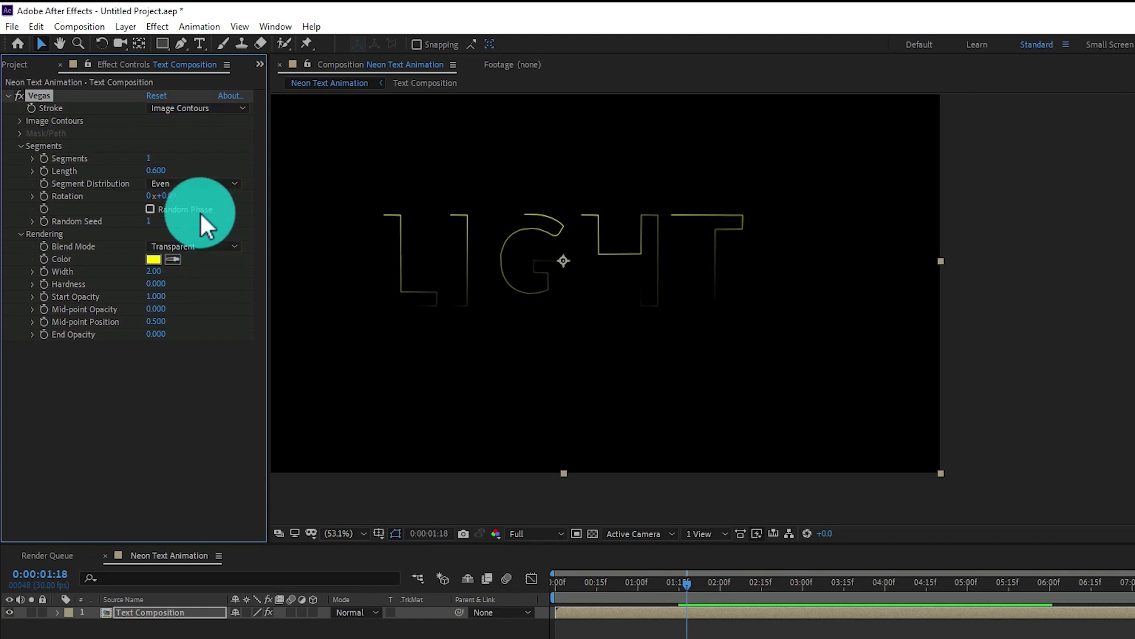
{"action": "left_click", "coordinate": [155, 210]}
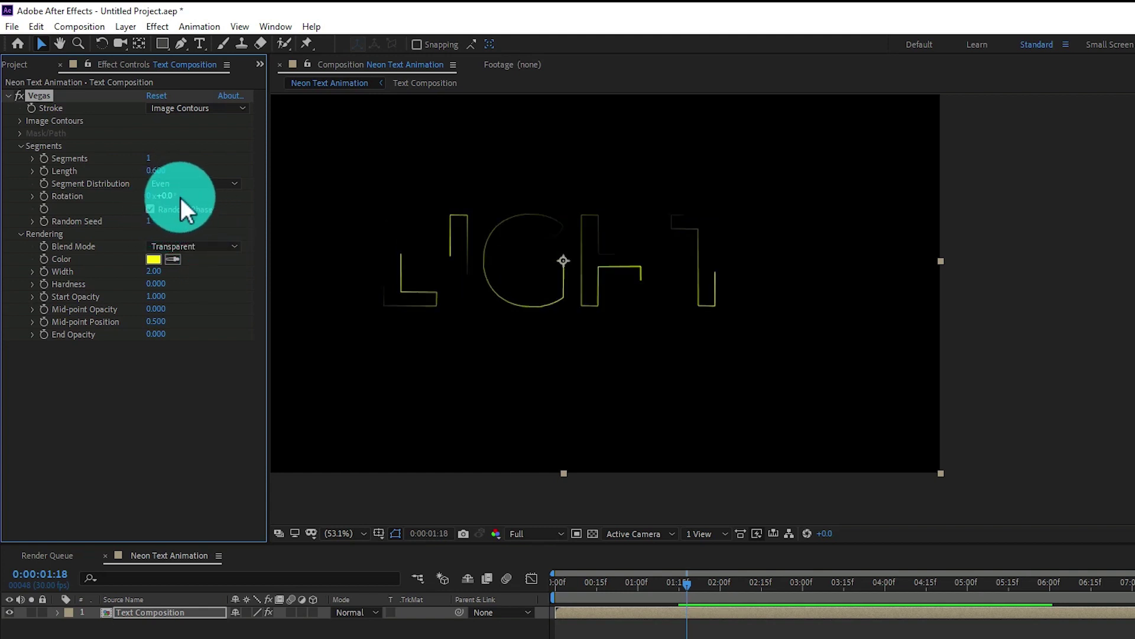
{"action": "left_click_drag", "start_coordinate": [172, 198], "coordinate": [188, 196]}
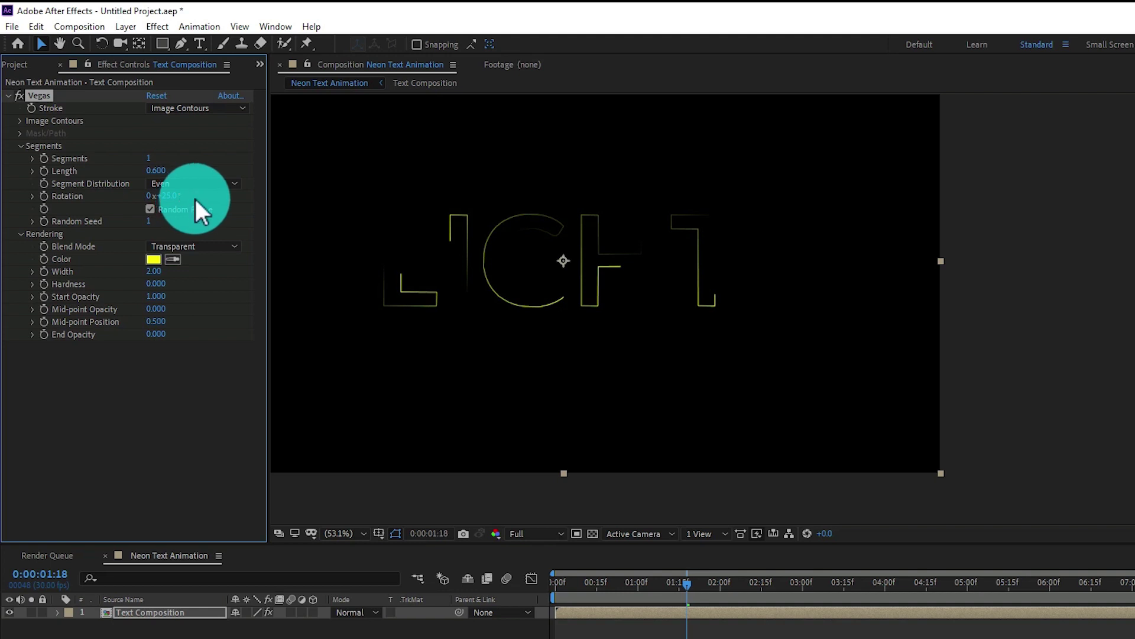
Change the Vegas stroke color to golden yellow FFC000.
{"action": "left_click", "coordinate": [151, 259]}
{"action": "left_click_drag", "start_coordinate": [755, 401], "coordinate": [334, 314]}
{"action": "left_click_drag", "start_coordinate": [431, 497], "coordinate": [431, 503]}
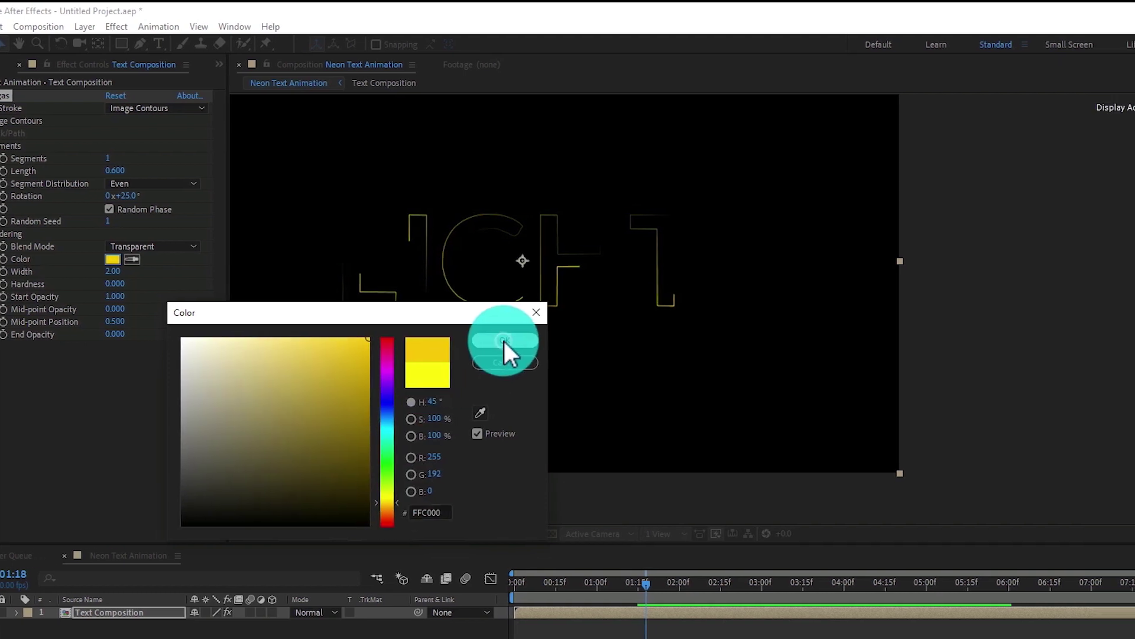
{"action": "left_click", "coordinate": [546, 340]}
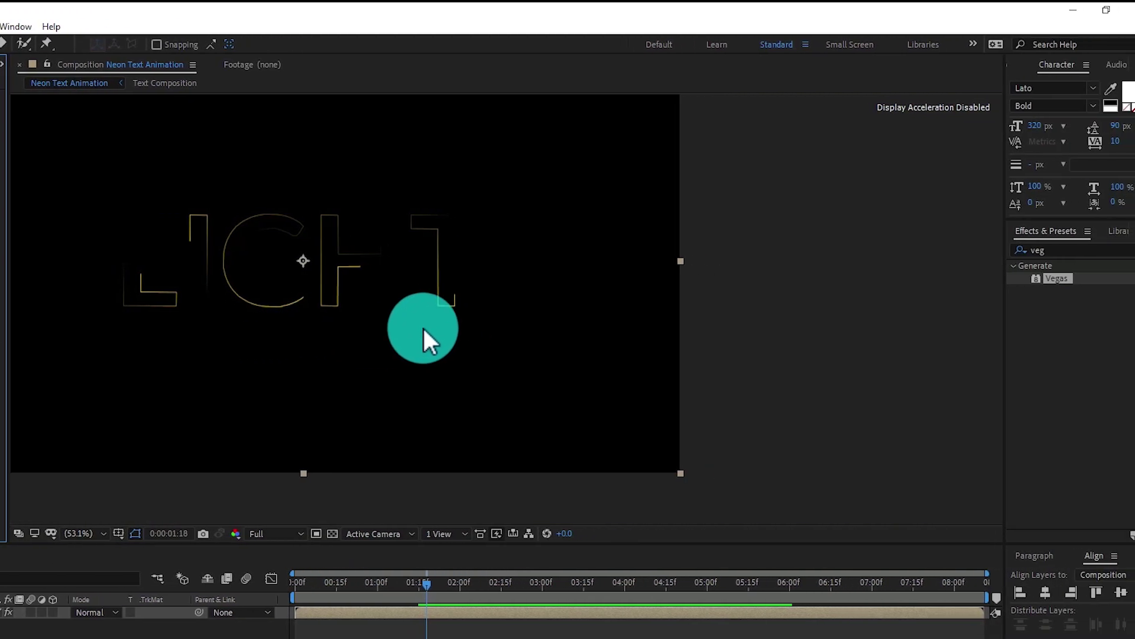
Find the Stylize Glow effect and apply it to the Text Composition layer.
{"action": "left_click", "coordinate": [1085, 250]}
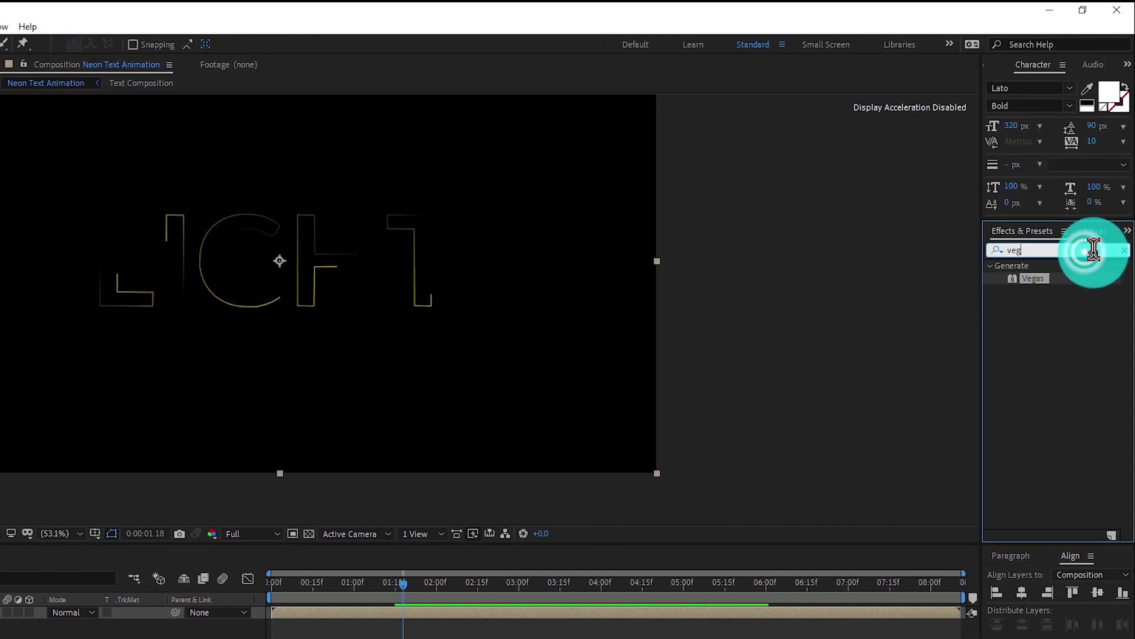
{"action": "left_click", "coordinate": [1125, 251]}
{"action": "type", "text": "glow"}
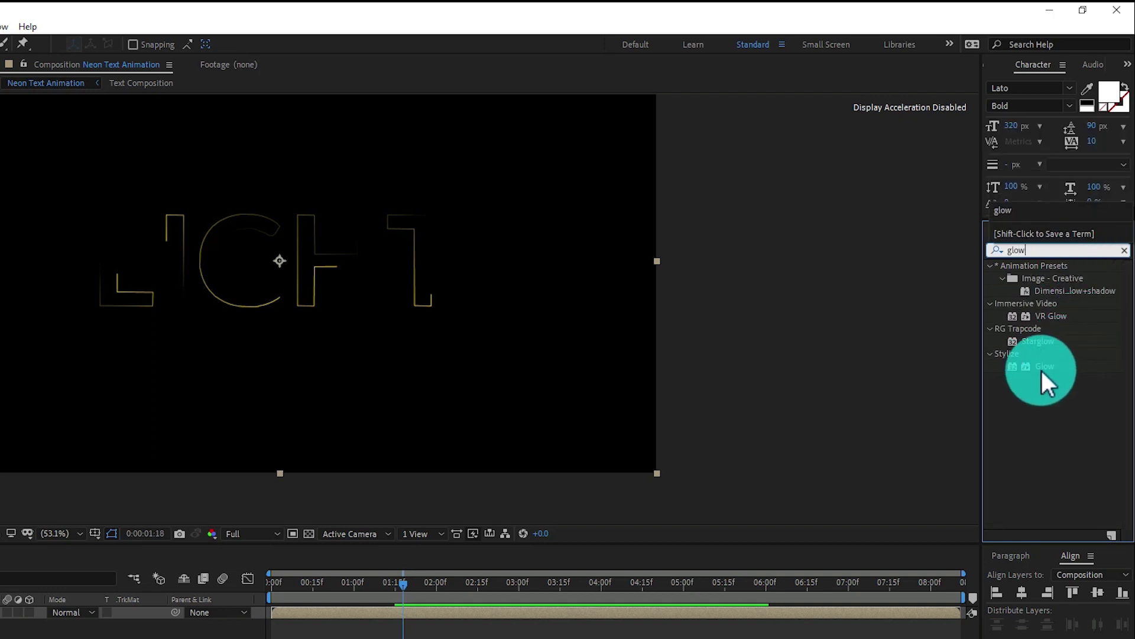
{"action": "left_click", "coordinate": [1044, 364]}
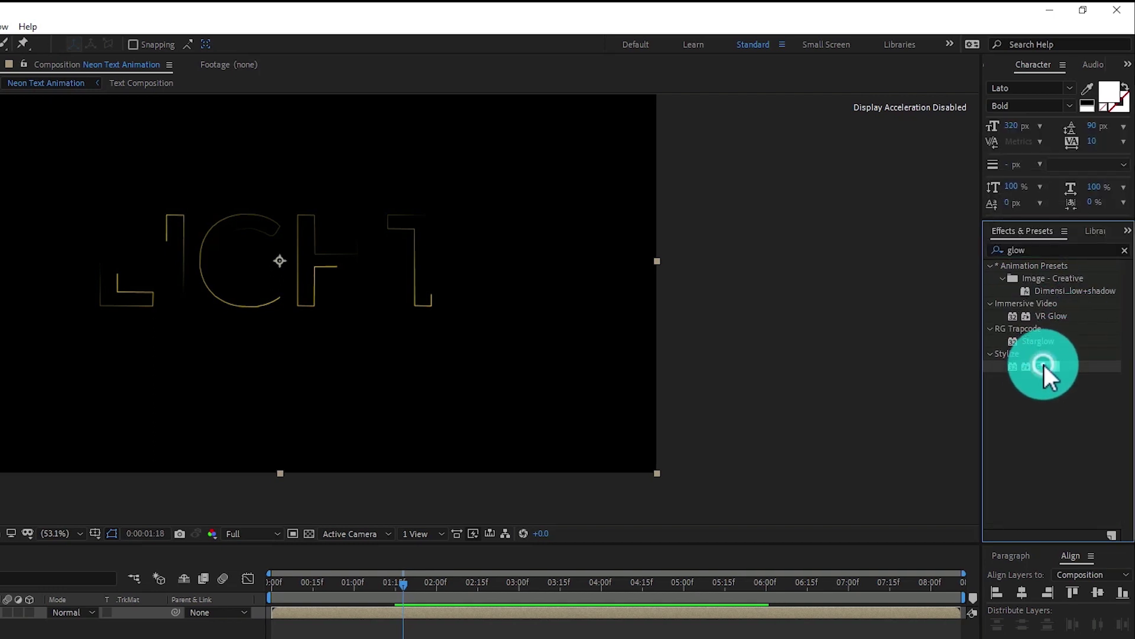
{"action": "double_click", "coordinate": [1053, 364]}
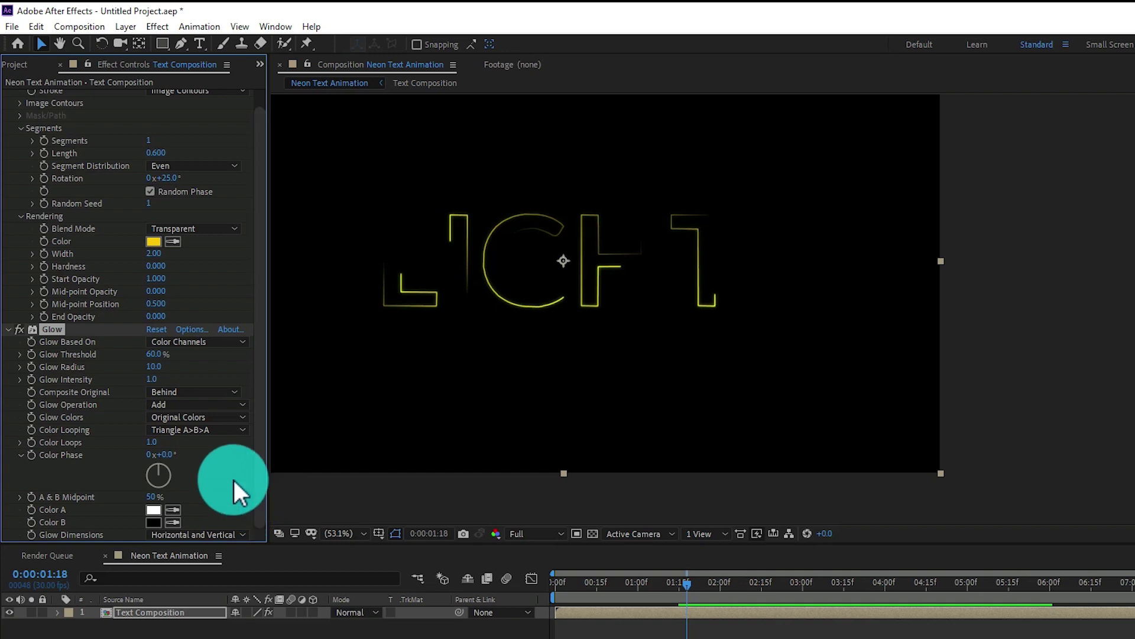
Set the Glow effect's Glow Intensity to 0.1.
{"action": "left_click_drag", "start_coordinate": [388, 398], "coordinate": [342, 505]}
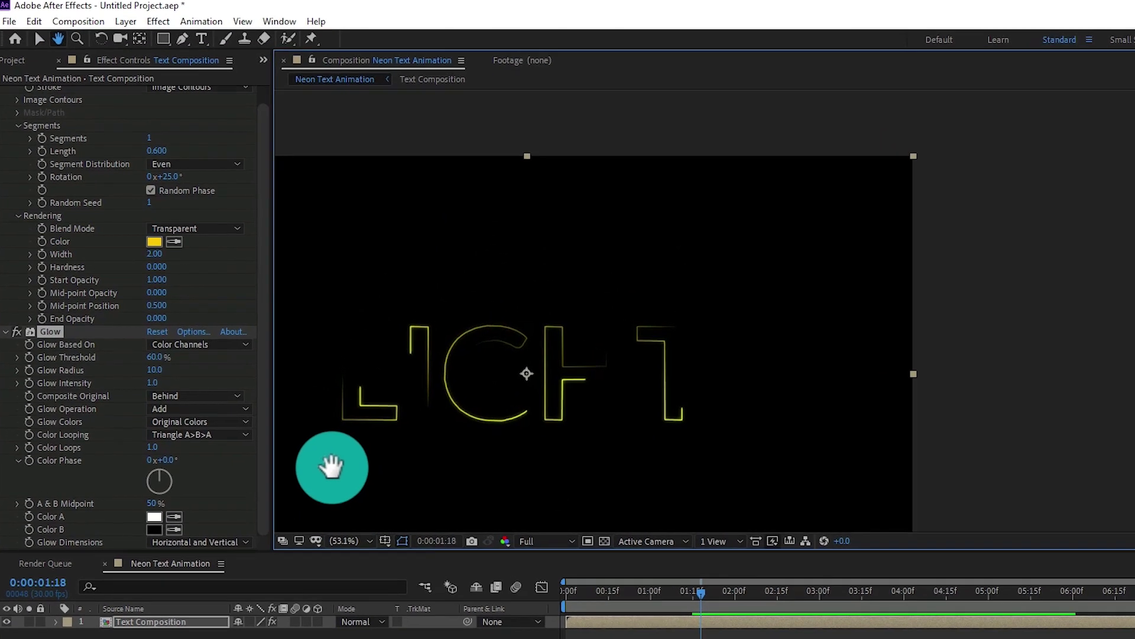
{"action": "key", "text": "v"}
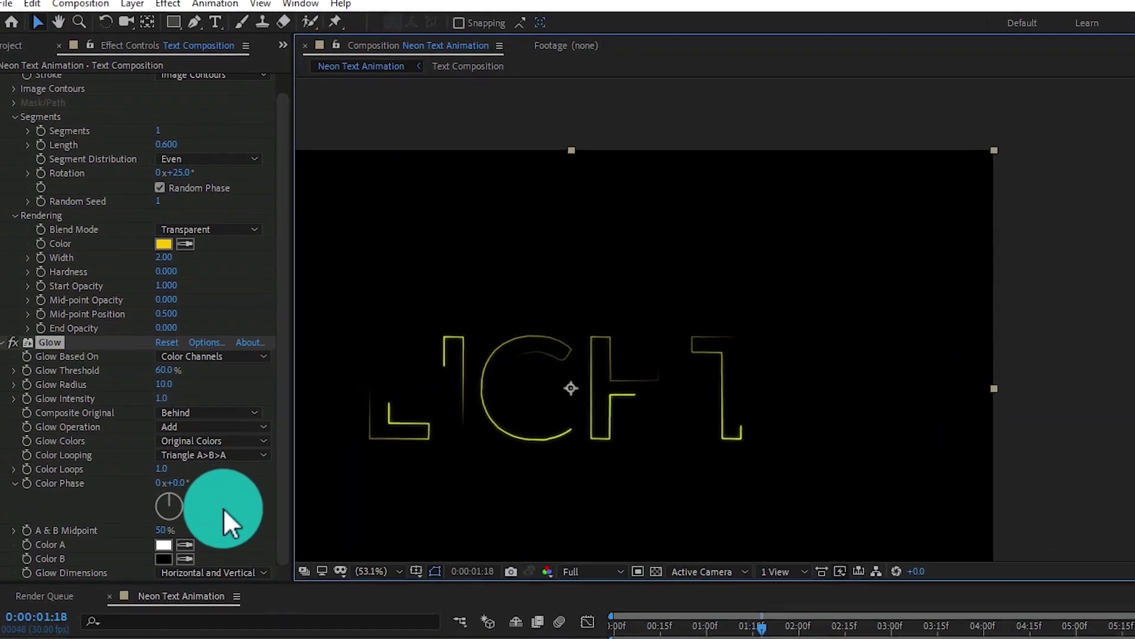
{"action": "left_click", "coordinate": [13, 40]}
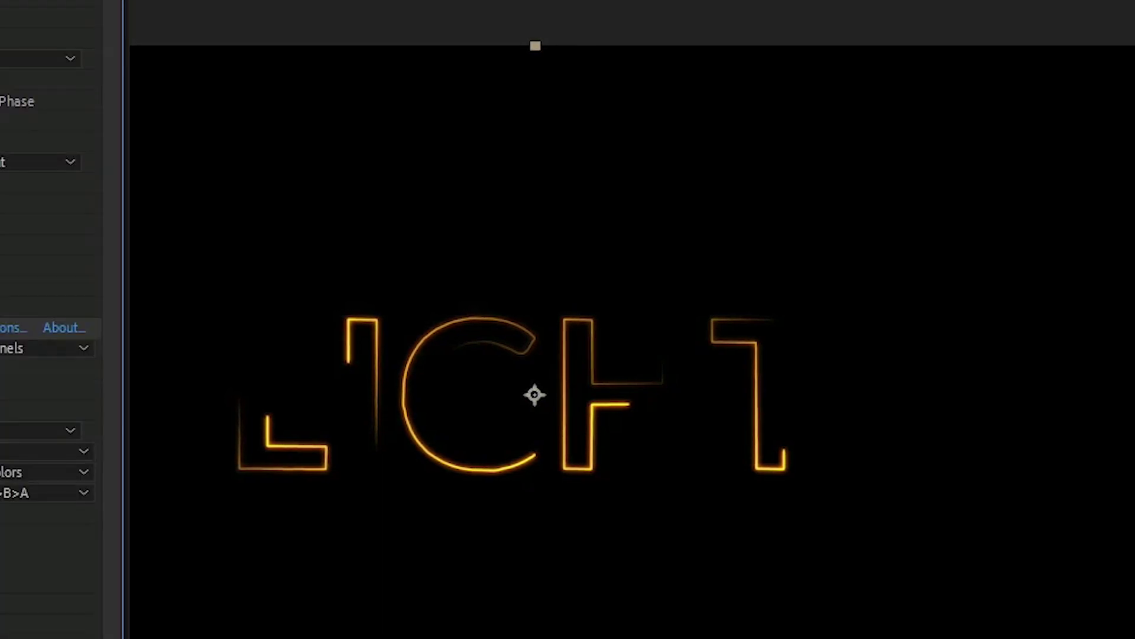
{"action": "left_click_drag", "start_coordinate": [275, 144], "coordinate": [305, 50]}
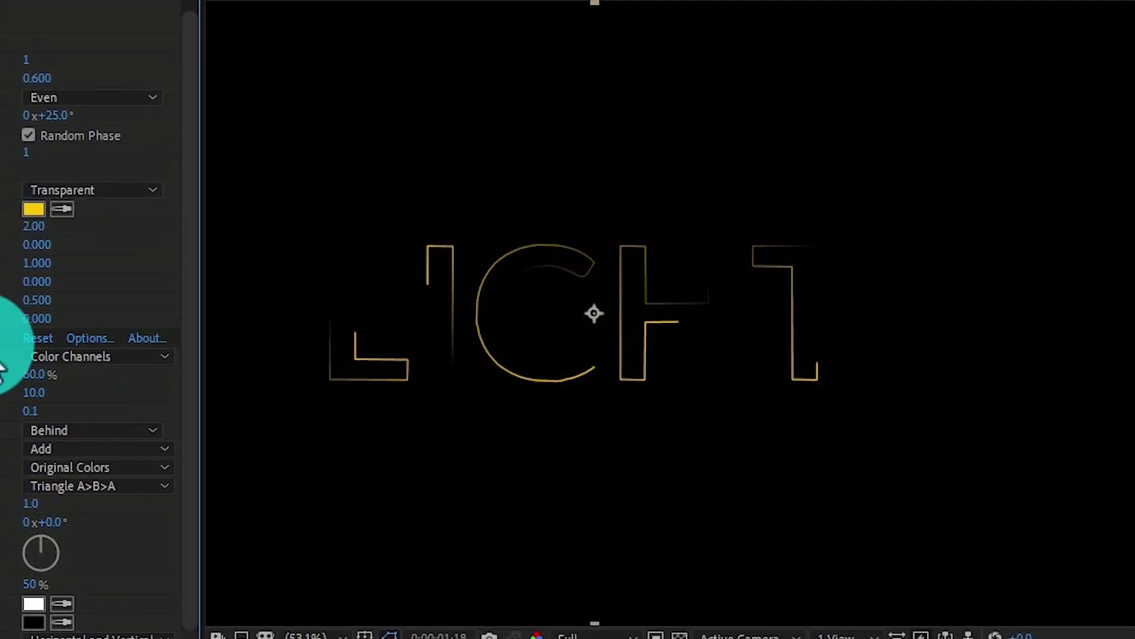
Duplicate the Glow effect on the Text Composition layer and set the copy's Glow Radius to 50.
{"action": "left_click", "coordinate": [0, 340]}
{"action": "key", "text": "ctrl+d"}
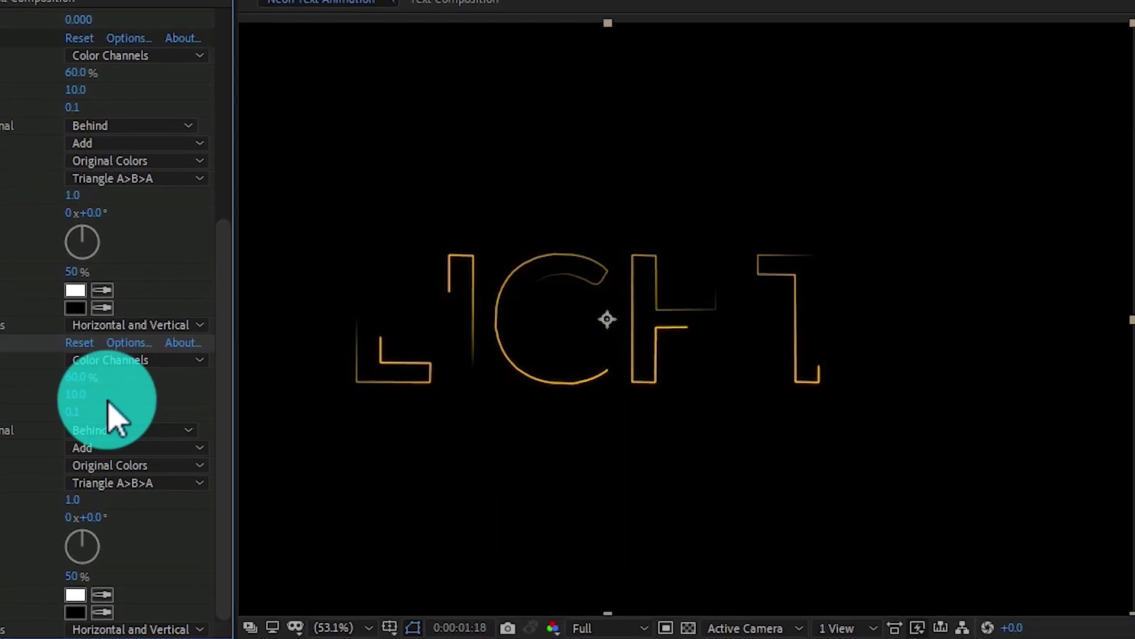
{"action": "left_click", "coordinate": [77, 393]}
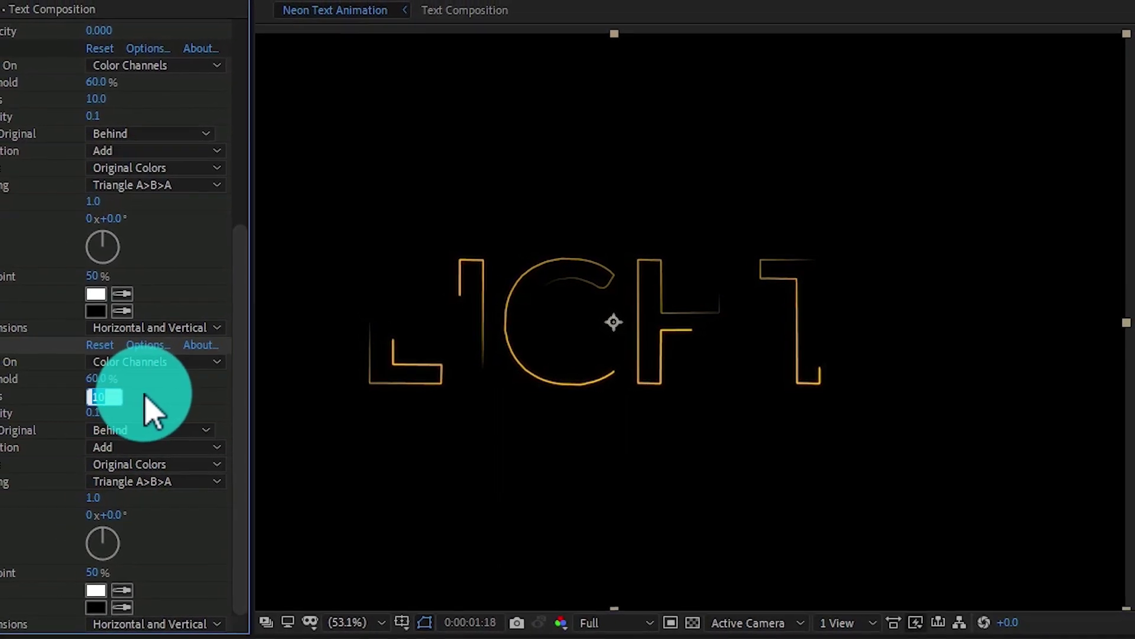
{"action": "type", "text": "50"}
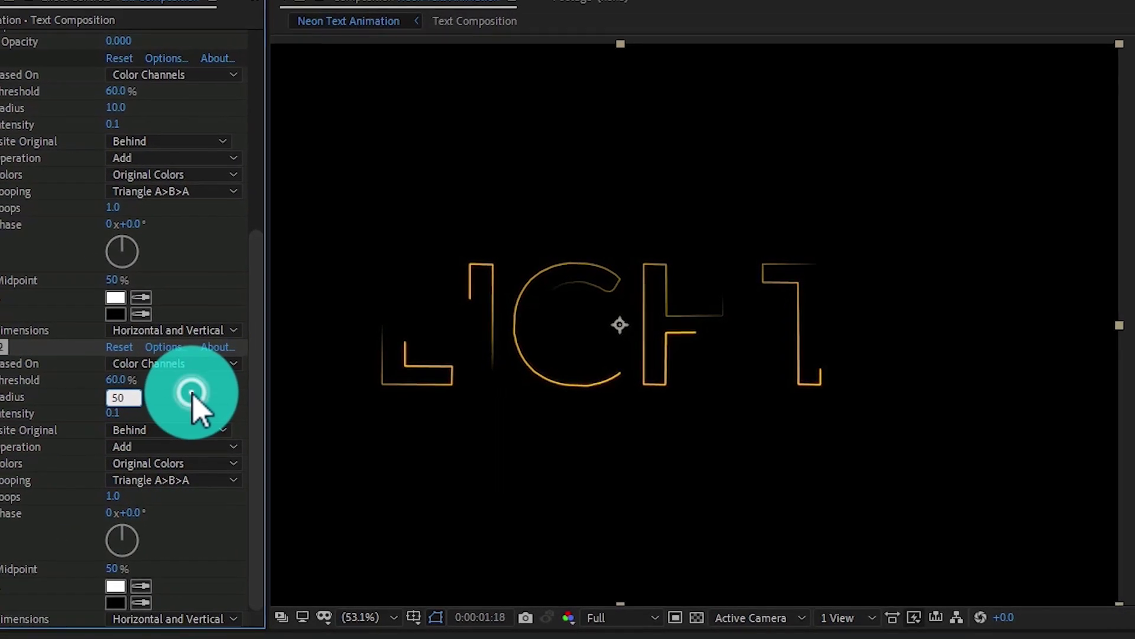
{"action": "left_click", "coordinate": [193, 402]}
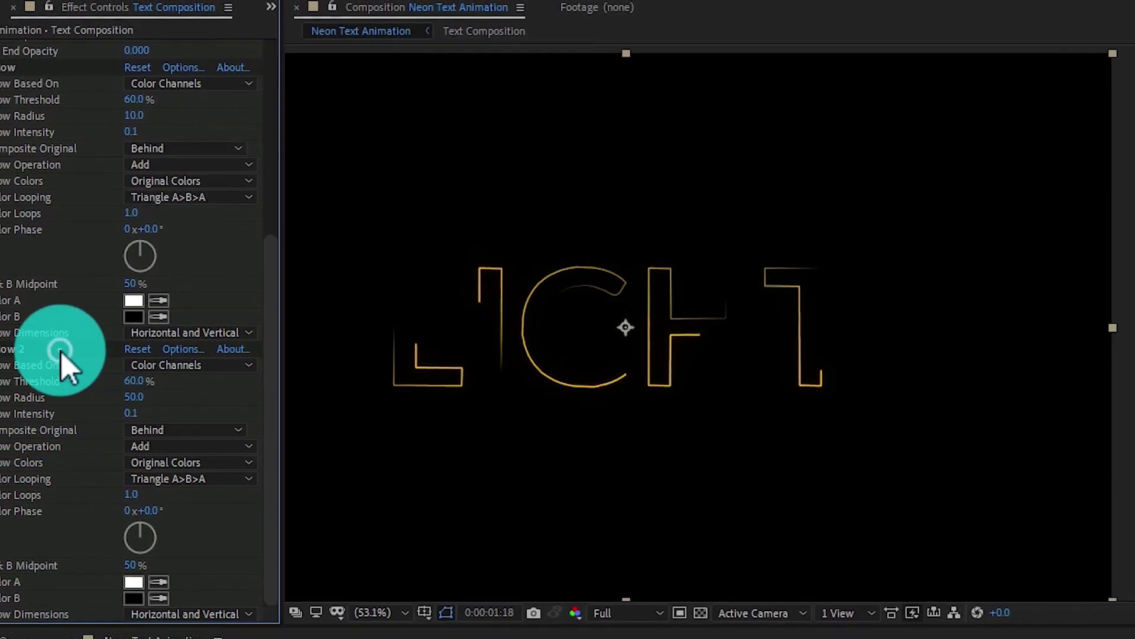
Duplicate Glow 2 and set the Glow Radius of the new third glow to 120.
{"action": "left_click", "coordinate": [62, 353]}
{"action": "key", "text": "ctrl+d"}
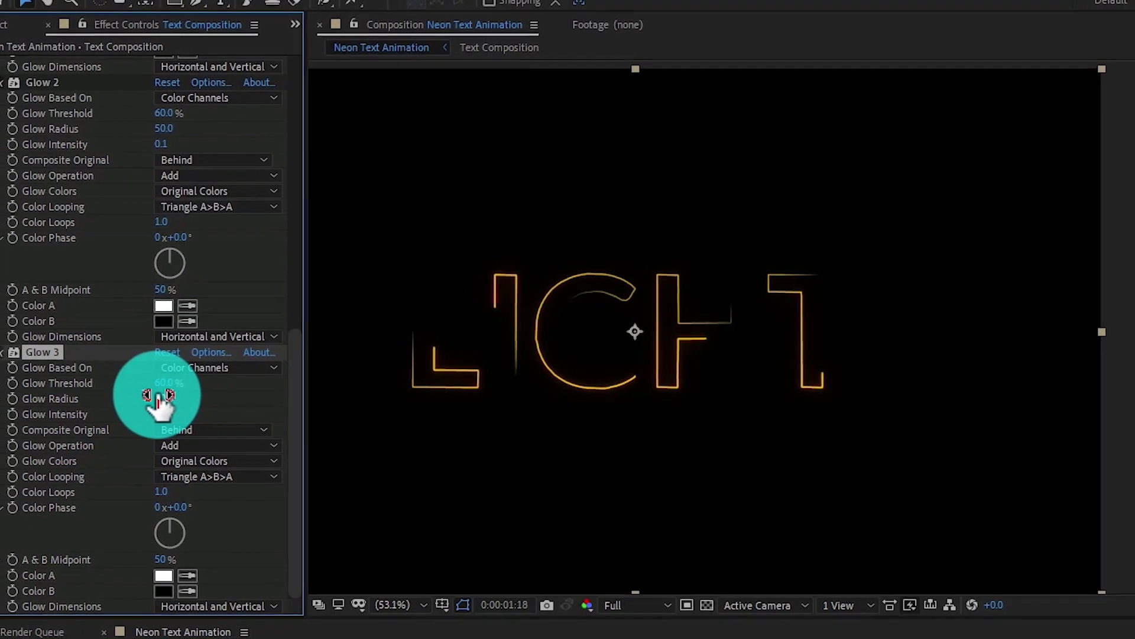
{"action": "left_click", "coordinate": [159, 398]}
{"action": "type", "text": "1"}
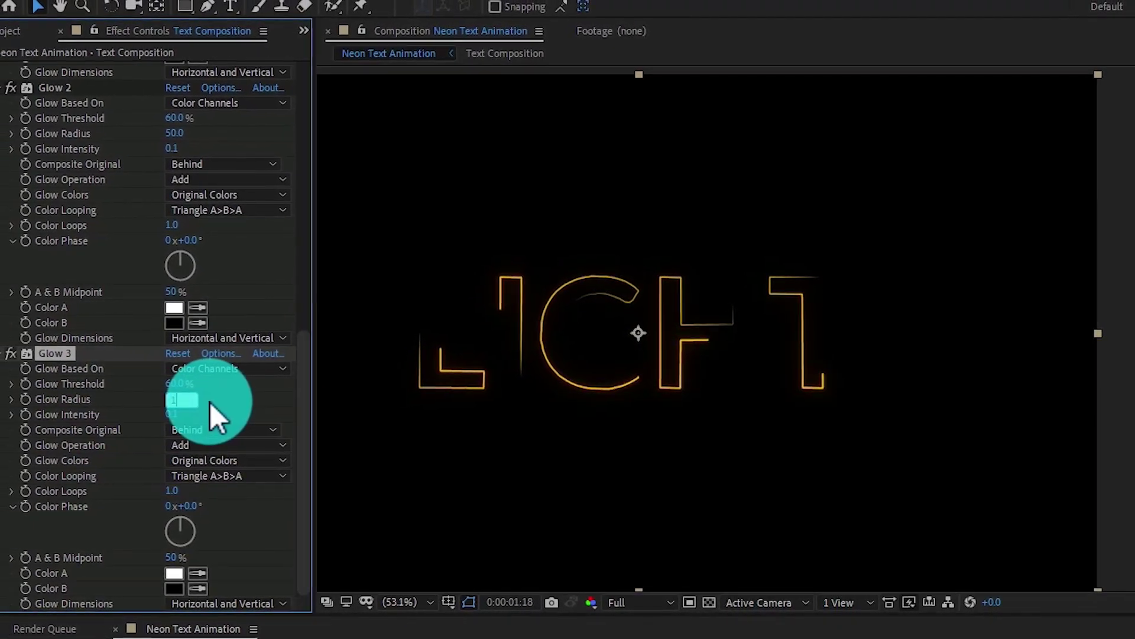
{"action": "type", "text": "20"}
{"action": "left_click", "coordinate": [243, 400]}
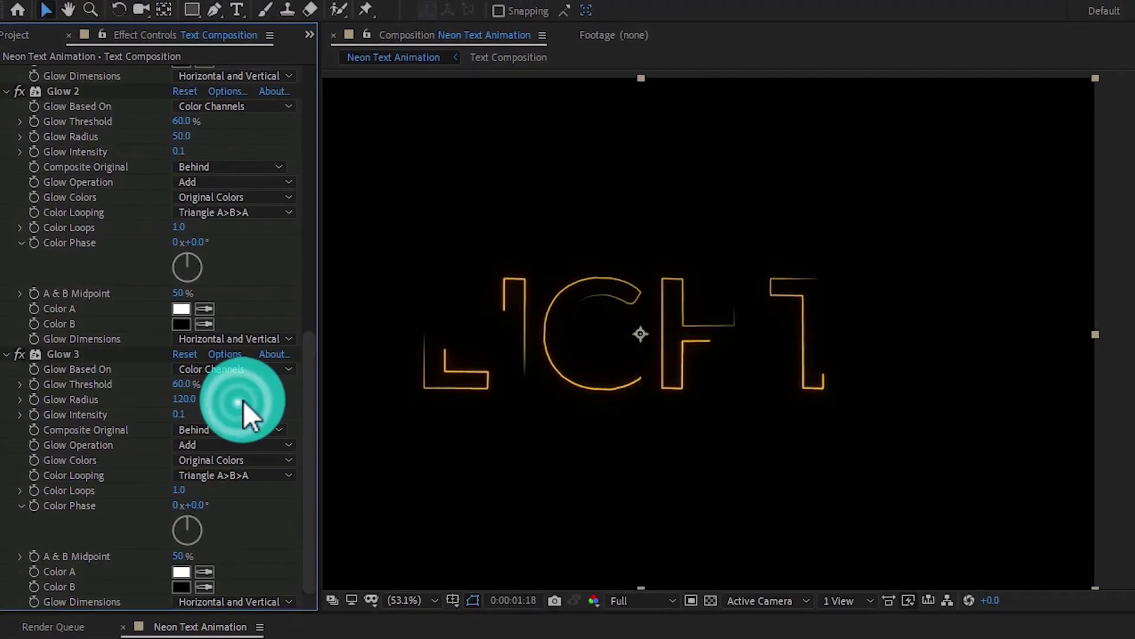
Rename the Text Composition layer as "Text Composition golden".
{"action": "key", "text": "h"}
{"action": "left_click_drag", "start_coordinate": [533, 456], "coordinate": [481, 532]}
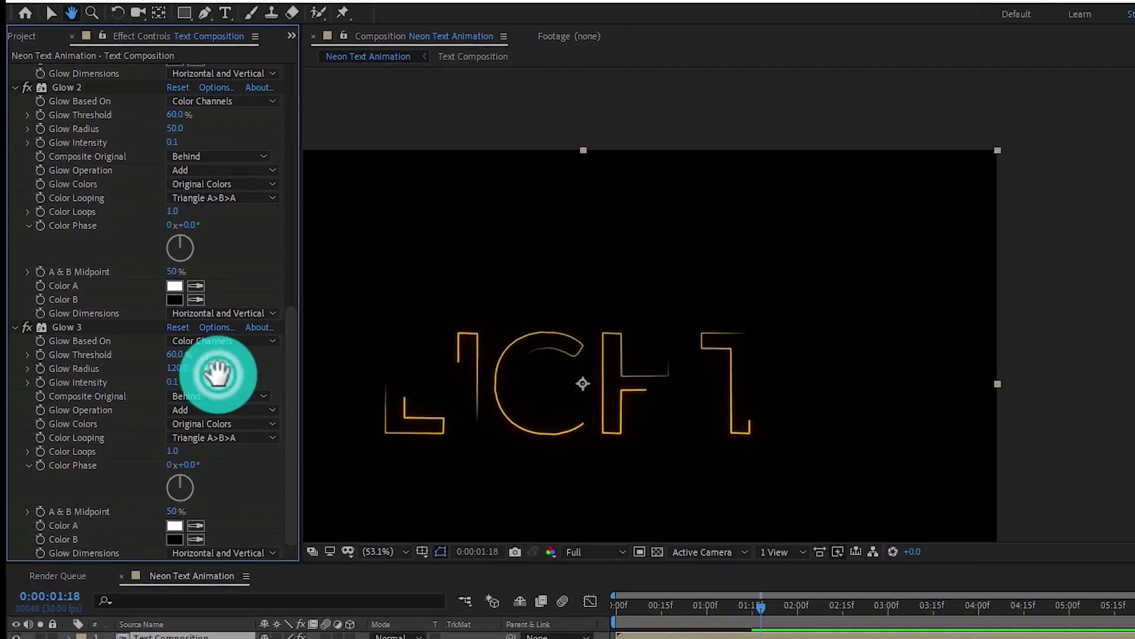
{"action": "key", "text": "v"}
{"action": "left_click", "coordinate": [176, 637]}
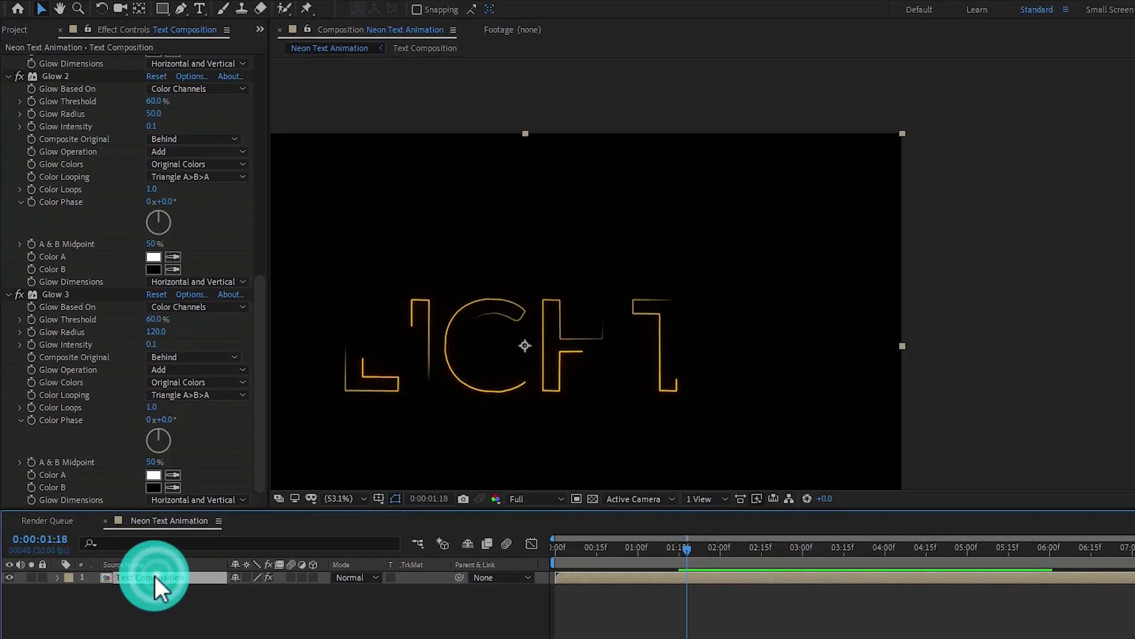
{"action": "right_click", "coordinate": [155, 576]}
{"action": "left_click", "coordinate": [159, 571]}
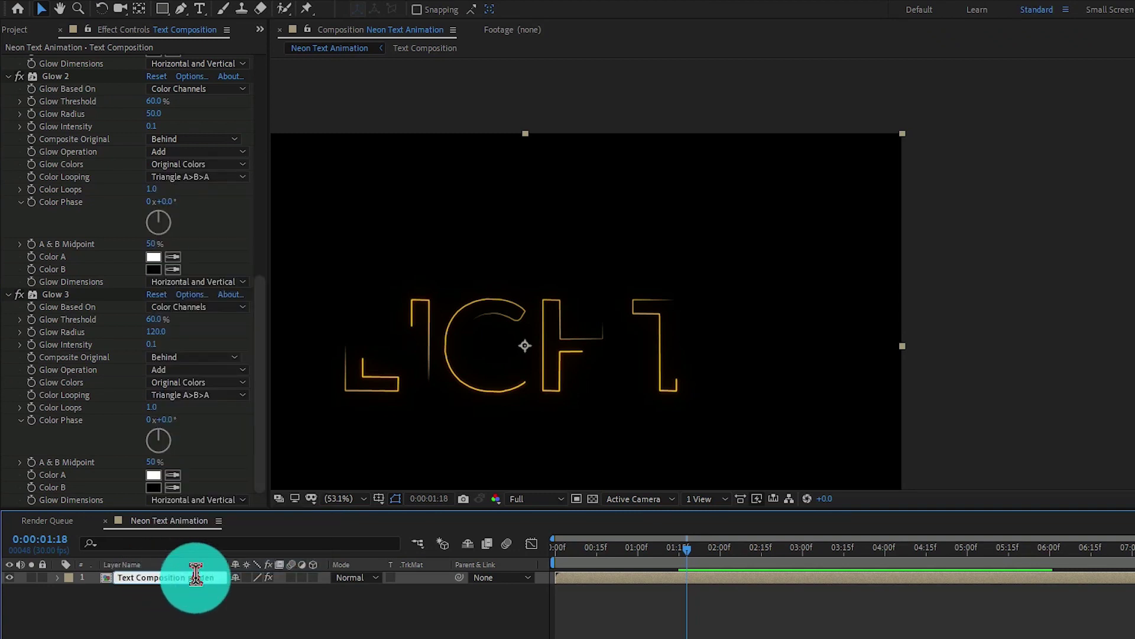
{"action": "type", "text": "golden"}
{"action": "key", "text": "Return"}
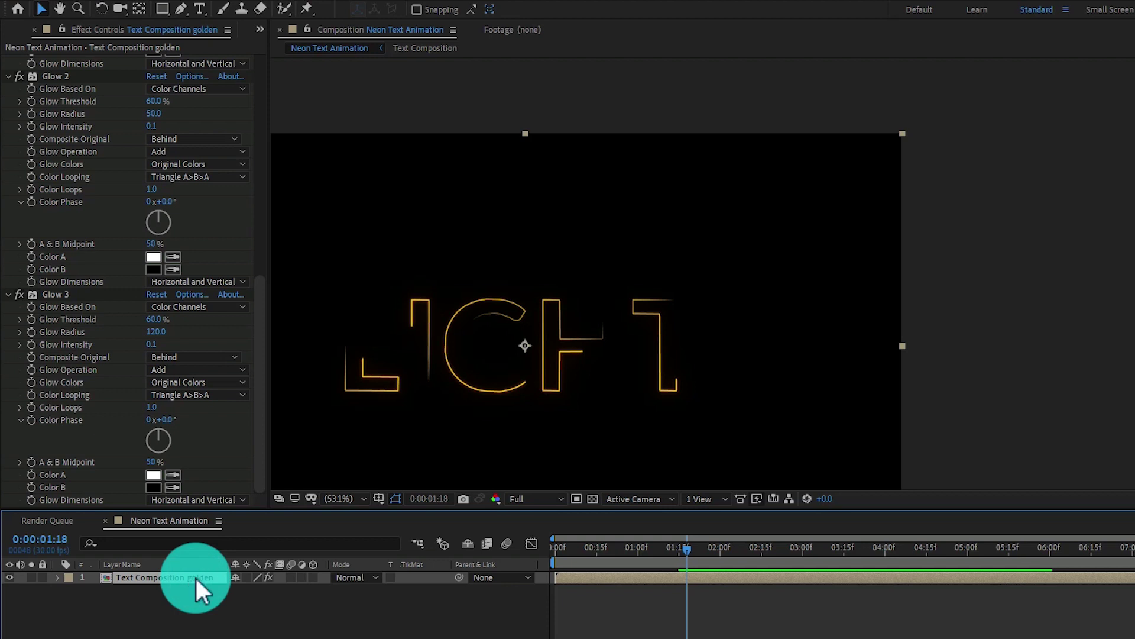
Duplicate the Text Composition golden layer and rename the copy "Text Composition blue".
{"action": "key", "text": "ctrl+d"}
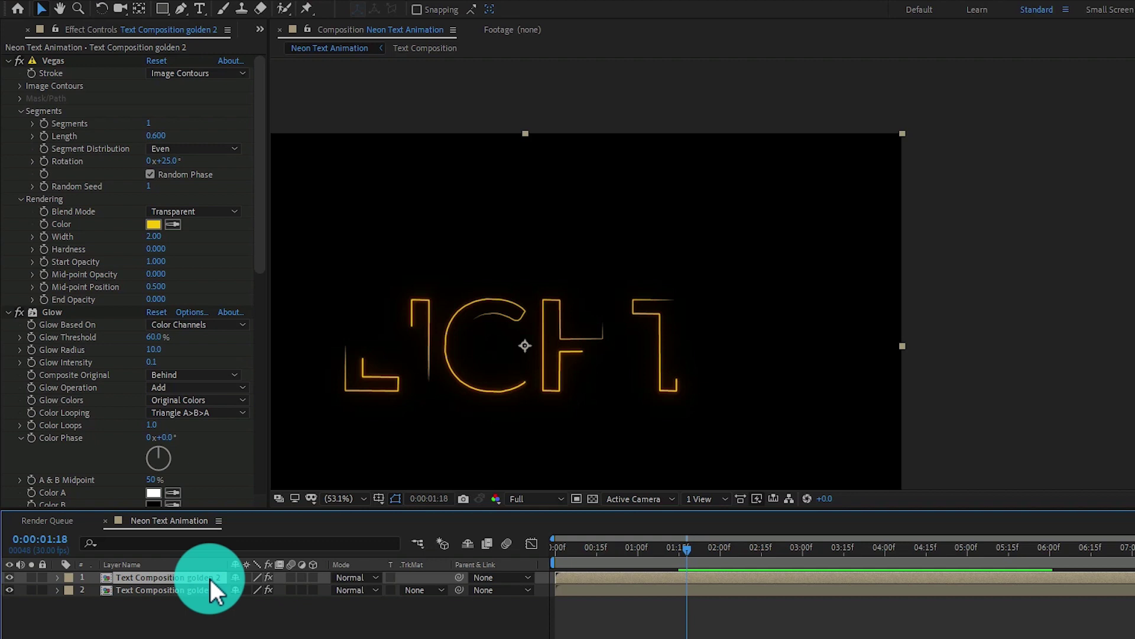
{"action": "right_click", "coordinate": [211, 578]}
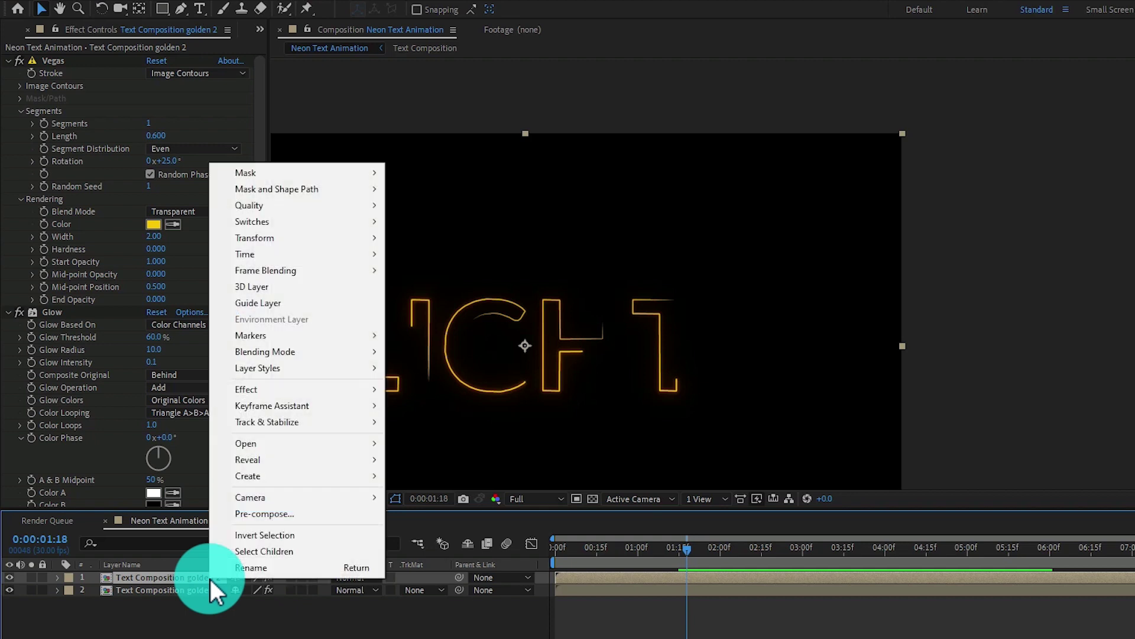
{"action": "left_click", "coordinate": [215, 573]}
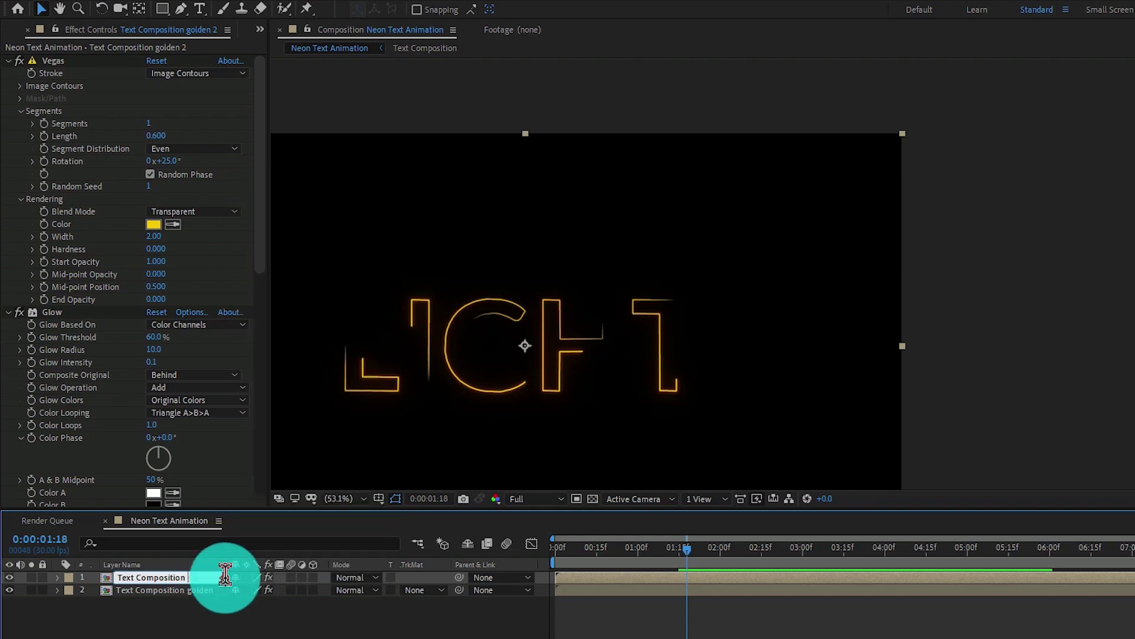
{"action": "left_click", "coordinate": [208, 605]}
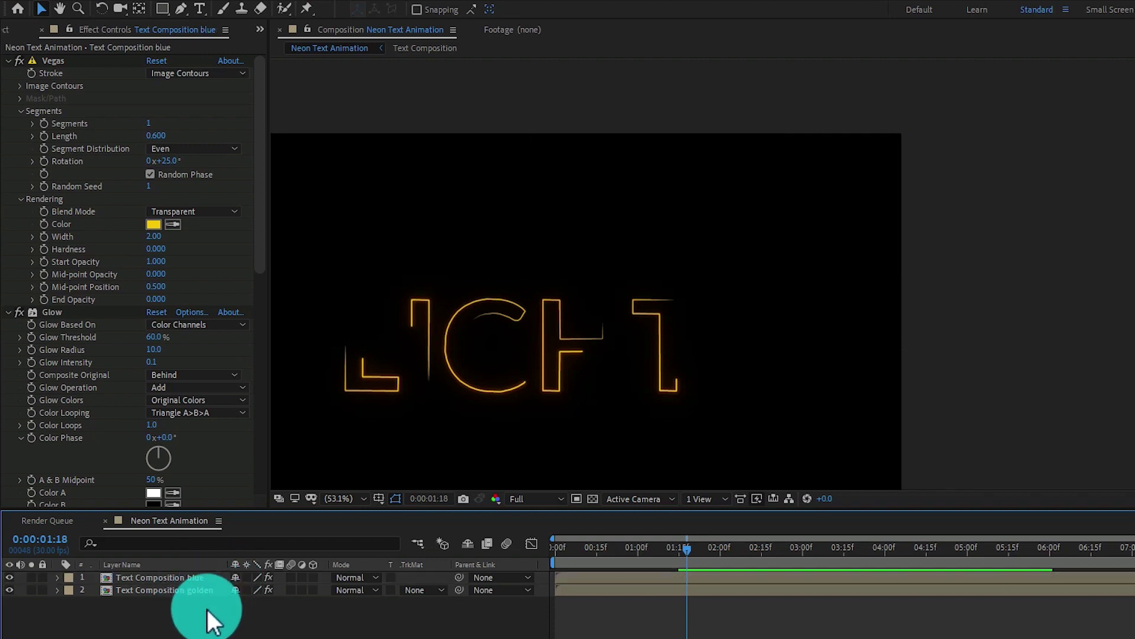
Change the Vegas stroke color of the Text Composition blue layer to blue 0600FF.
{"action": "left_click", "coordinate": [189, 577]}
{"action": "left_click", "coordinate": [153, 224]}
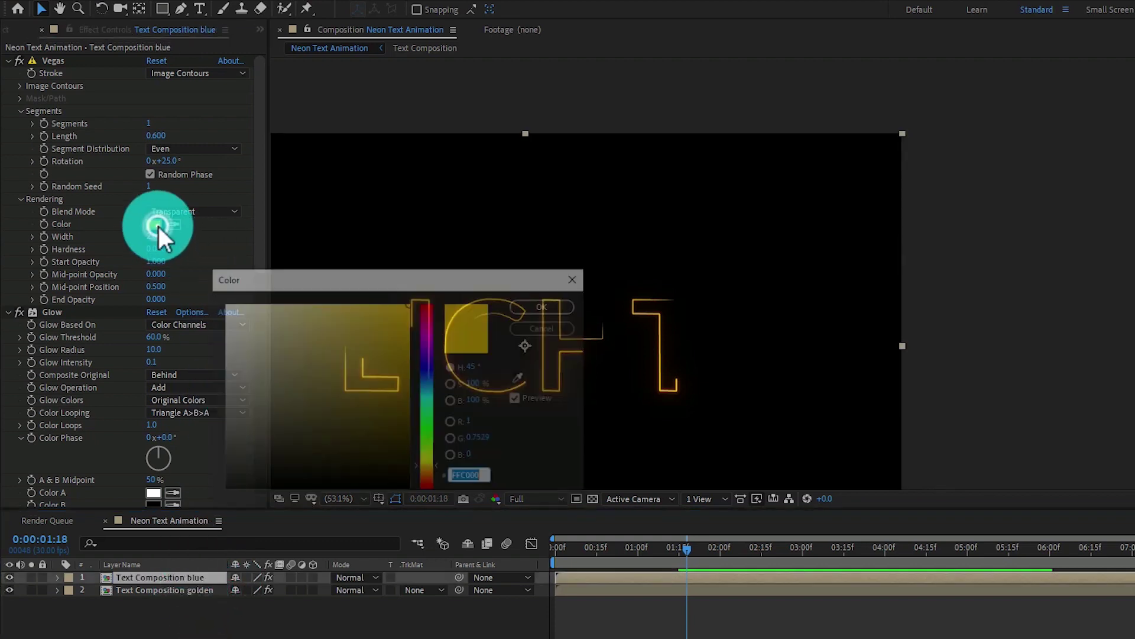
{"action": "left_click_drag", "start_coordinate": [424, 465], "coordinate": [417, 365]}
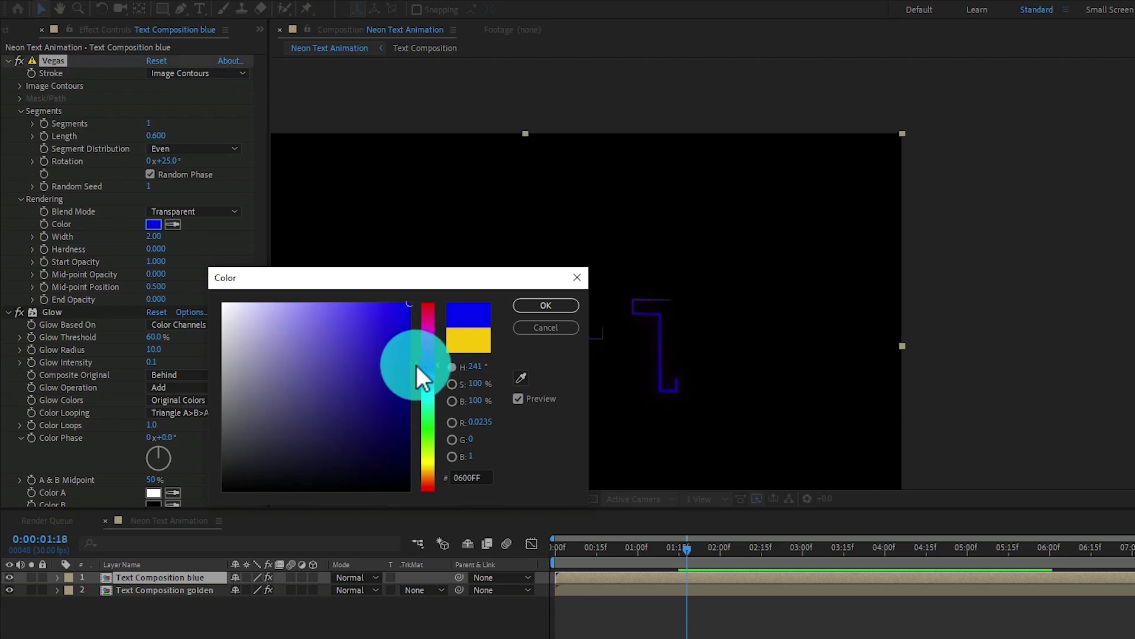
{"action": "left_click", "coordinate": [533, 306]}
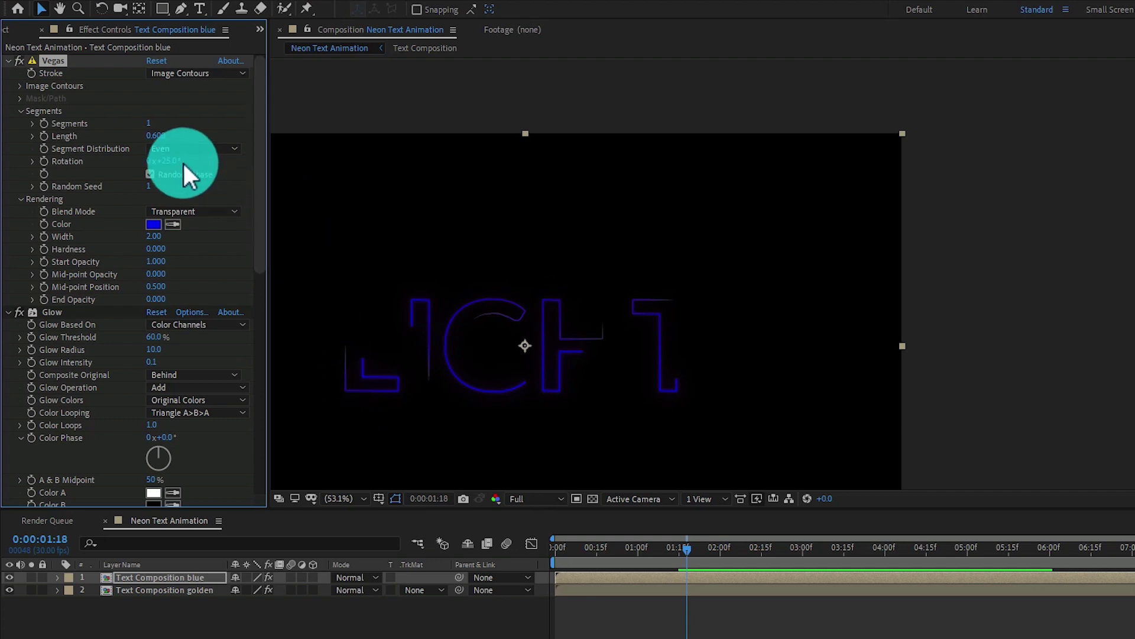
Set the Vegas Rotation of the Text Composition blue layer to 190°.
{"action": "left_click_drag", "start_coordinate": [173, 161], "coordinate": [261, 166]}
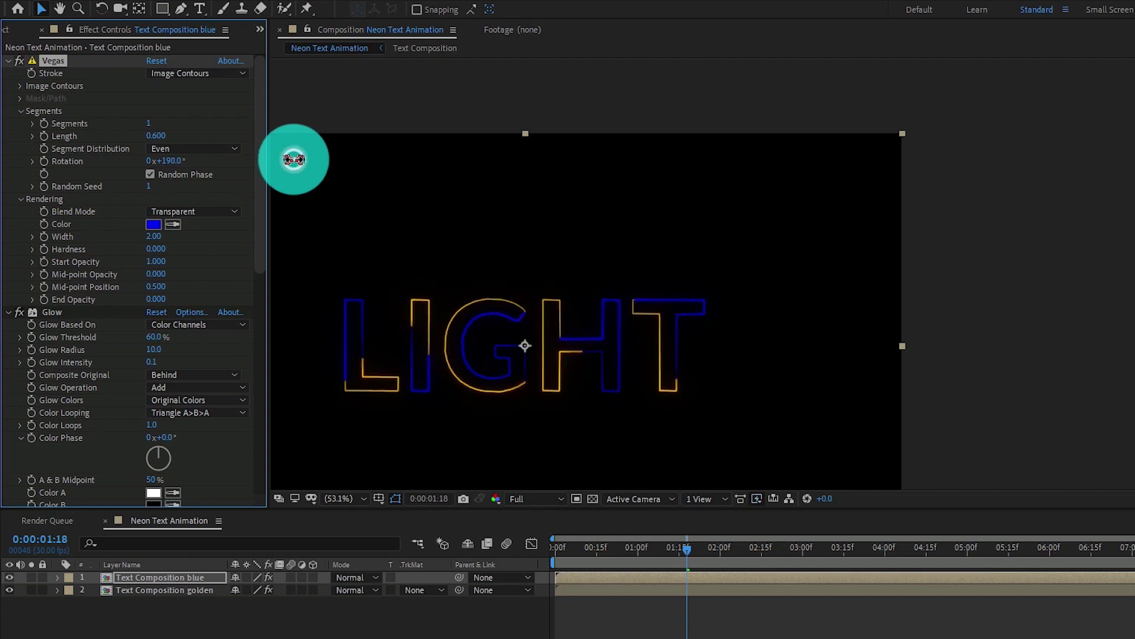
{"action": "left_click", "coordinate": [225, 168]}
{"action": "left_click", "coordinate": [207, 609]}
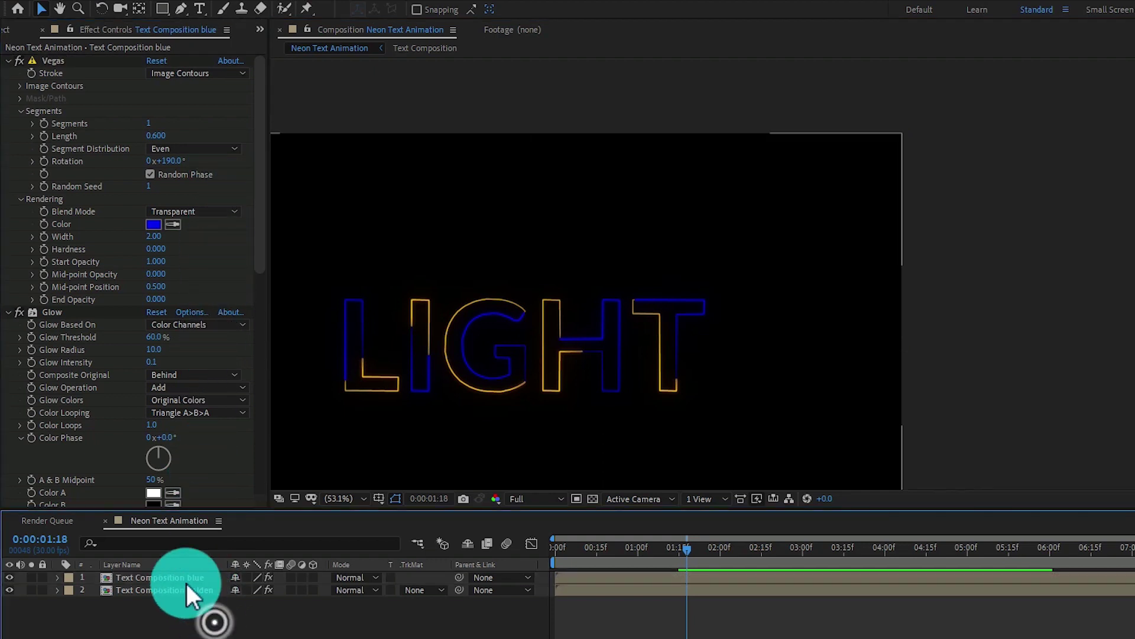
{"action": "left_click", "coordinate": [192, 577]}
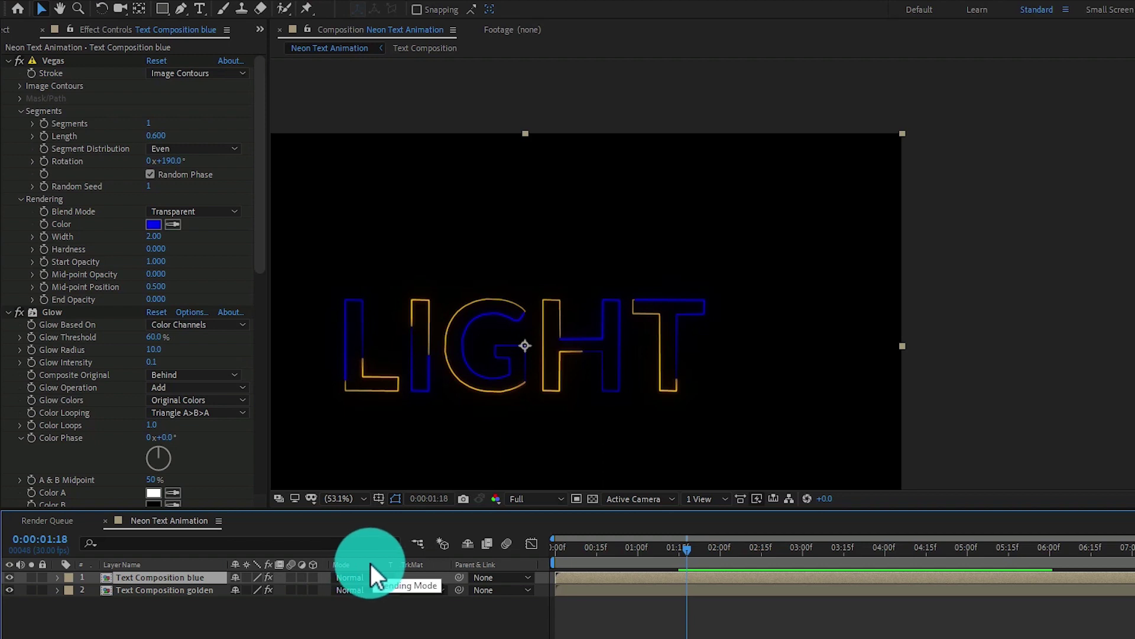
{"action": "left_click", "coordinate": [355, 629]}
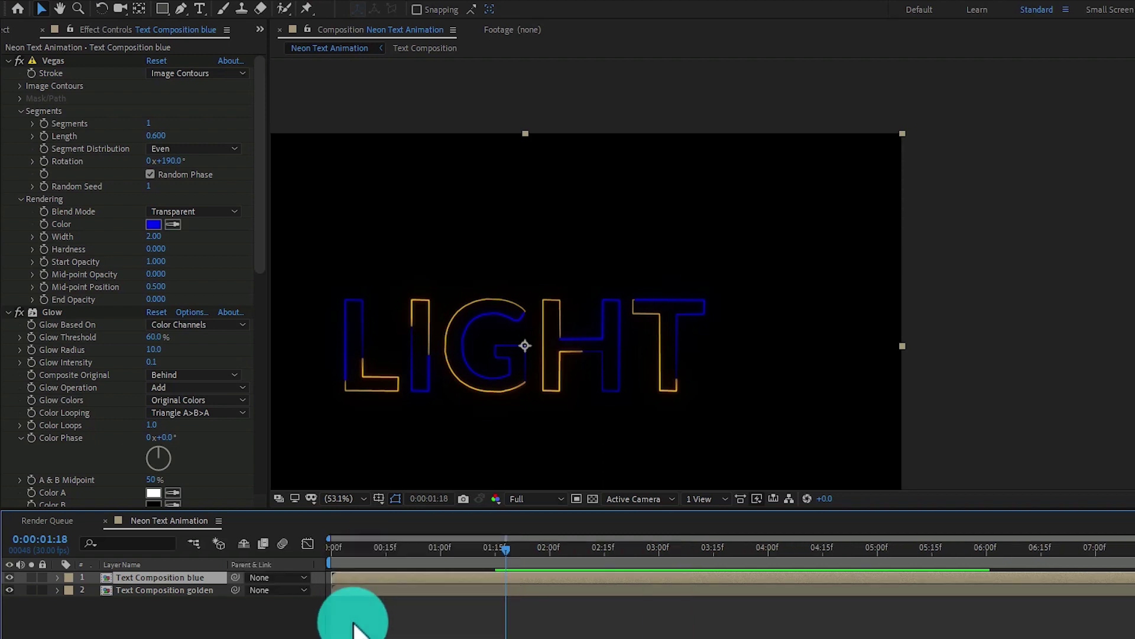
{"action": "left_click", "coordinate": [355, 630]}
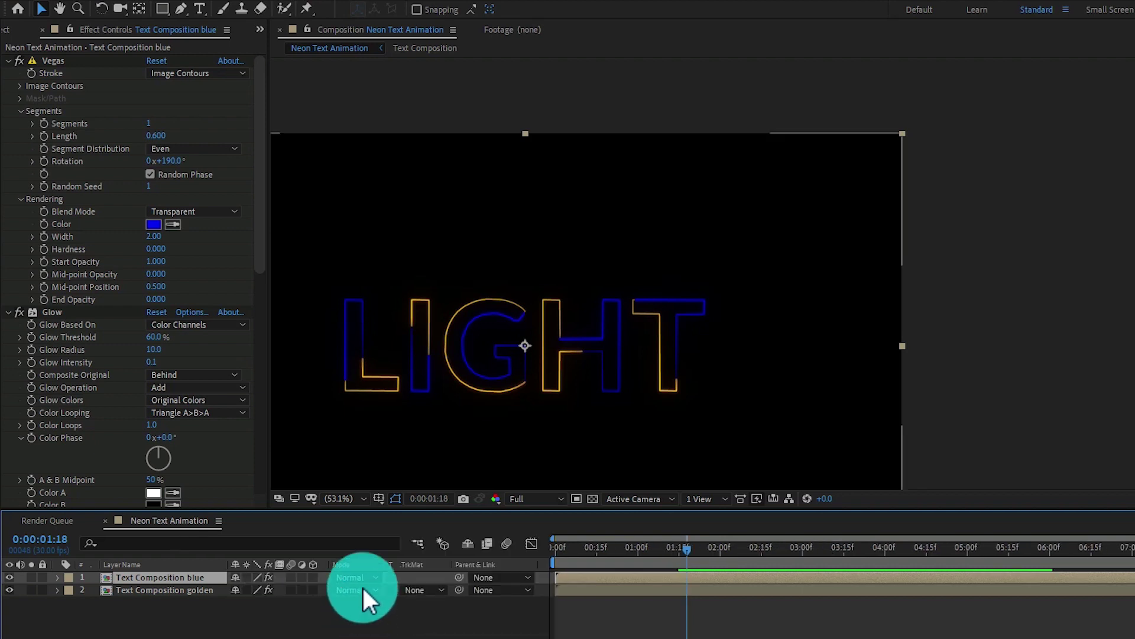
{"action": "right_click", "coordinate": [363, 564]}
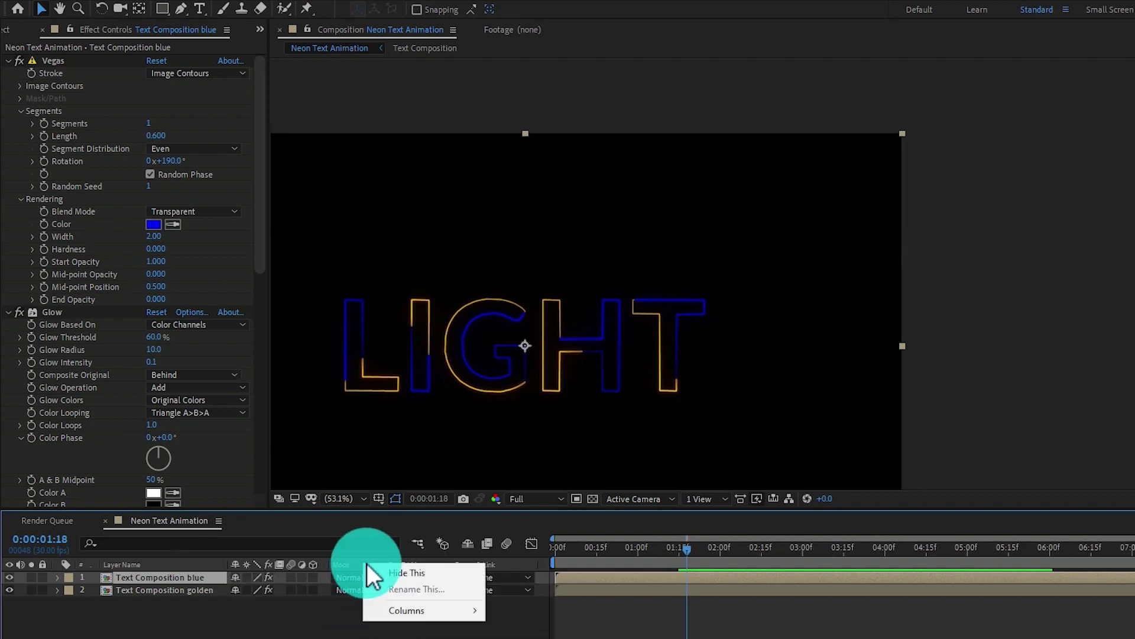
{"action": "mouse_move", "coordinate": [412, 610]}
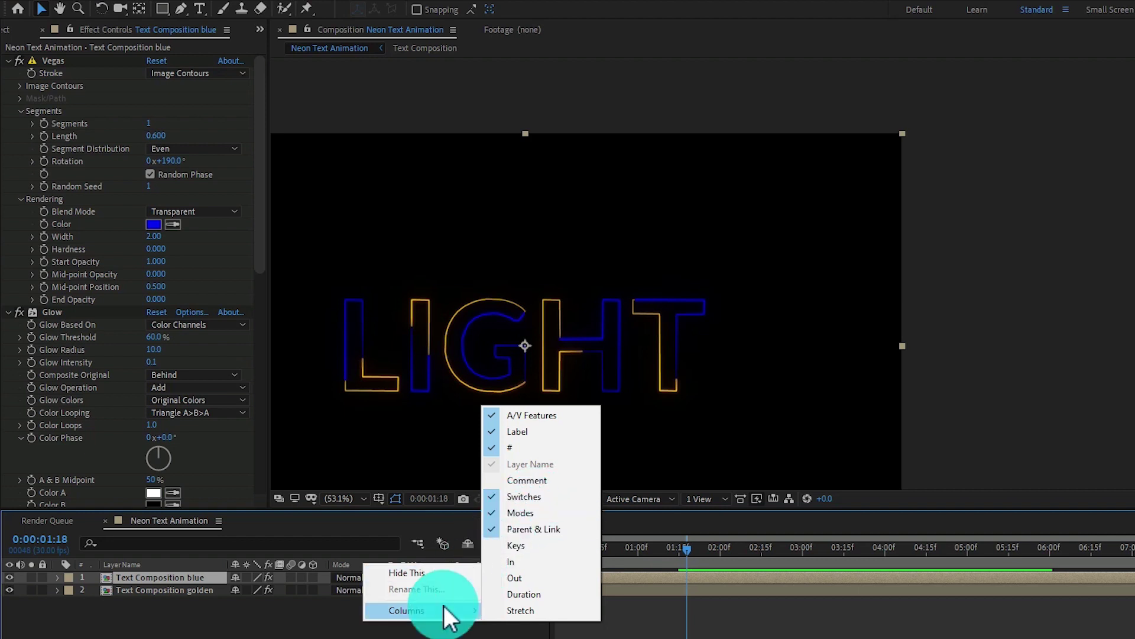
{"action": "left_click", "coordinate": [321, 608]}
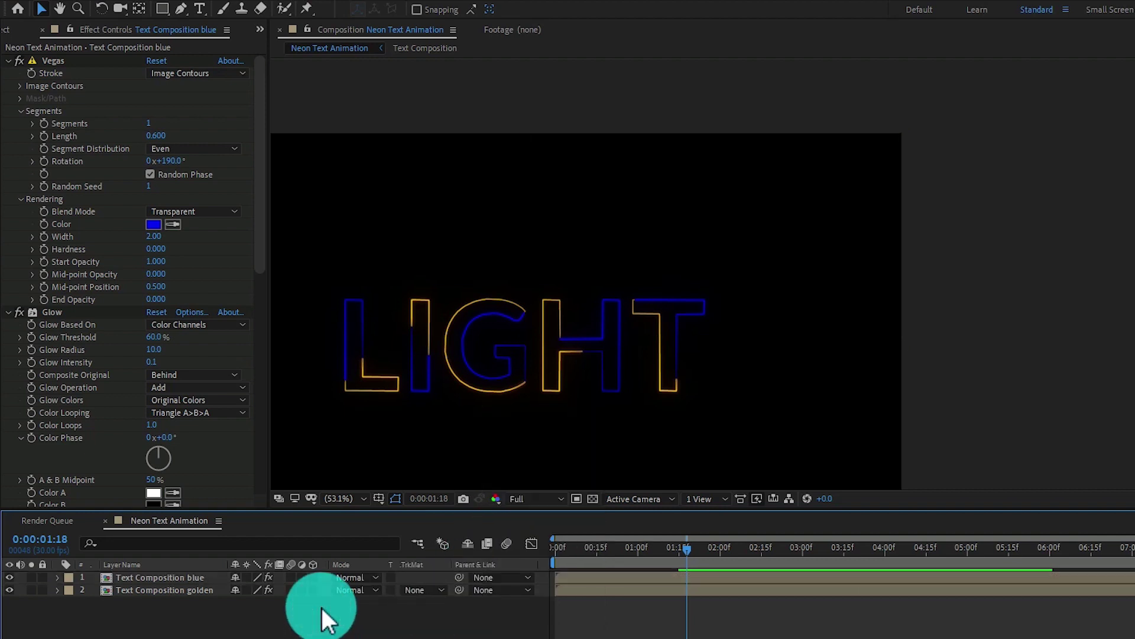
Set the blending mode of the Text Composition blue layer to Screen.
{"action": "left_click", "coordinate": [340, 575]}
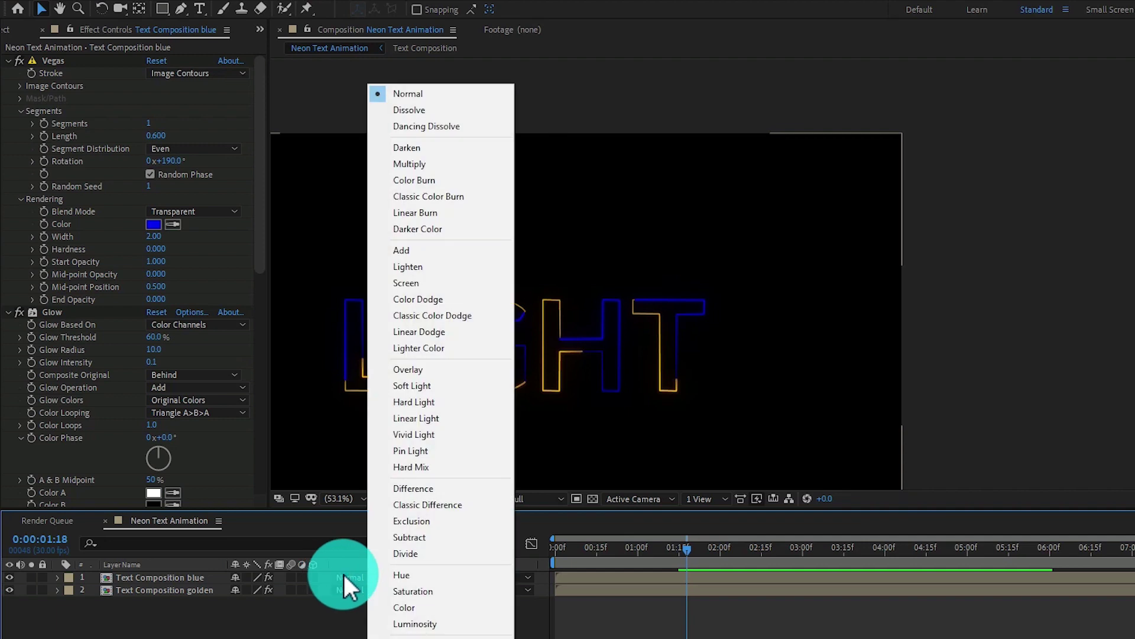
{"action": "left_click", "coordinate": [419, 283]}
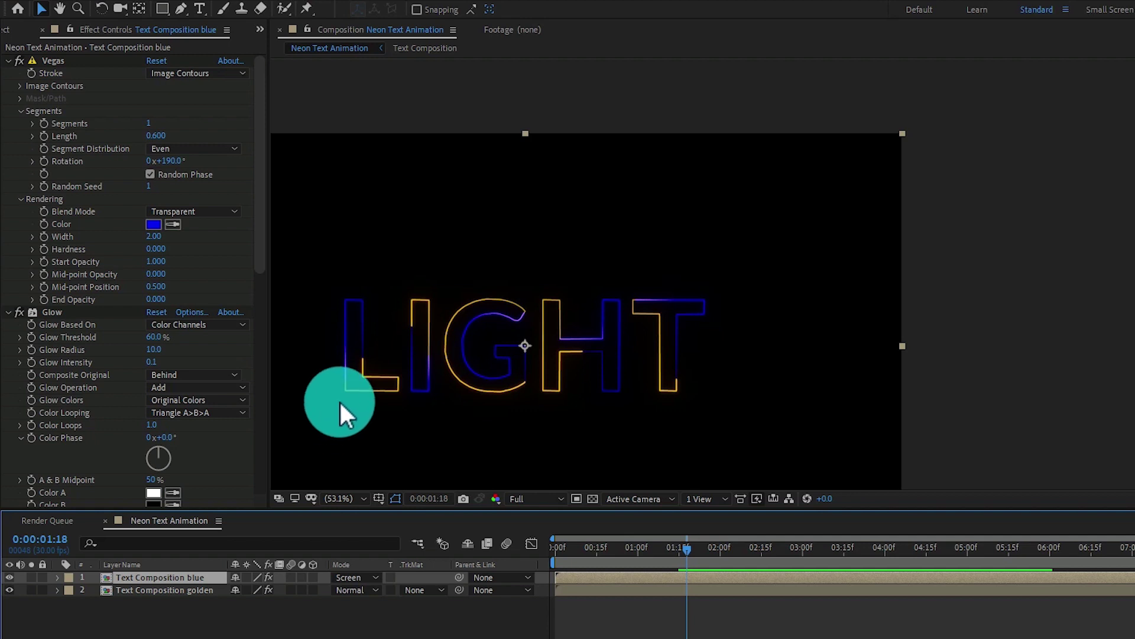
Duplicate the first Glow effect on the Text Composition blue layer and set Glow 2's Glow Threshold to 20%.
{"action": "left_click", "coordinate": [55, 311]}
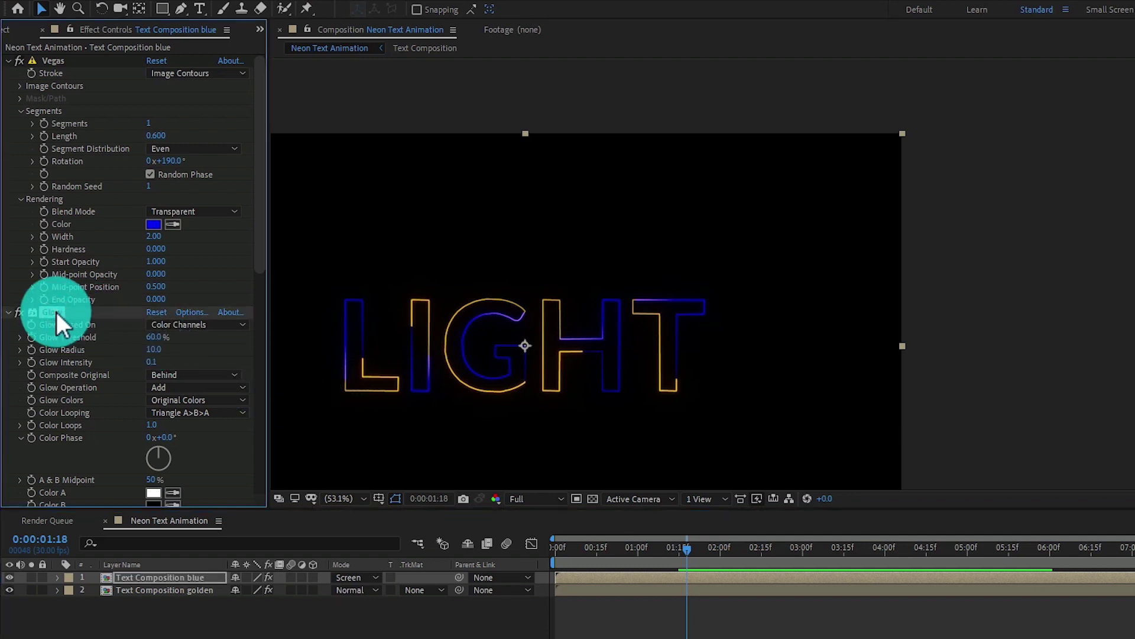
{"action": "key", "text": "ctrl+d"}
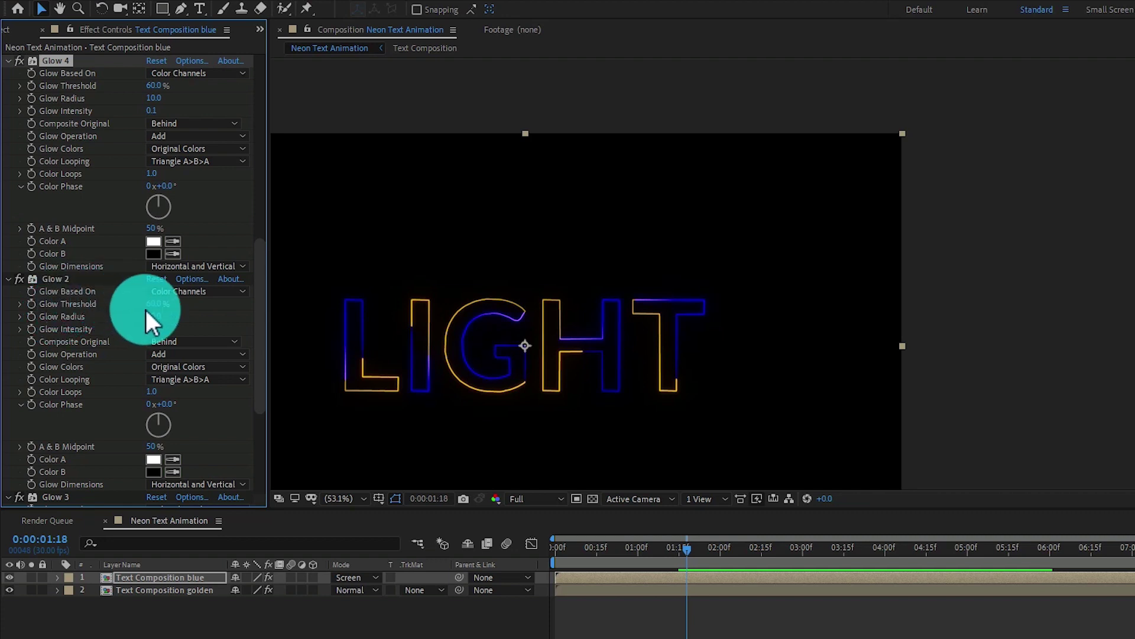
{"action": "left_click", "coordinate": [179, 306]}
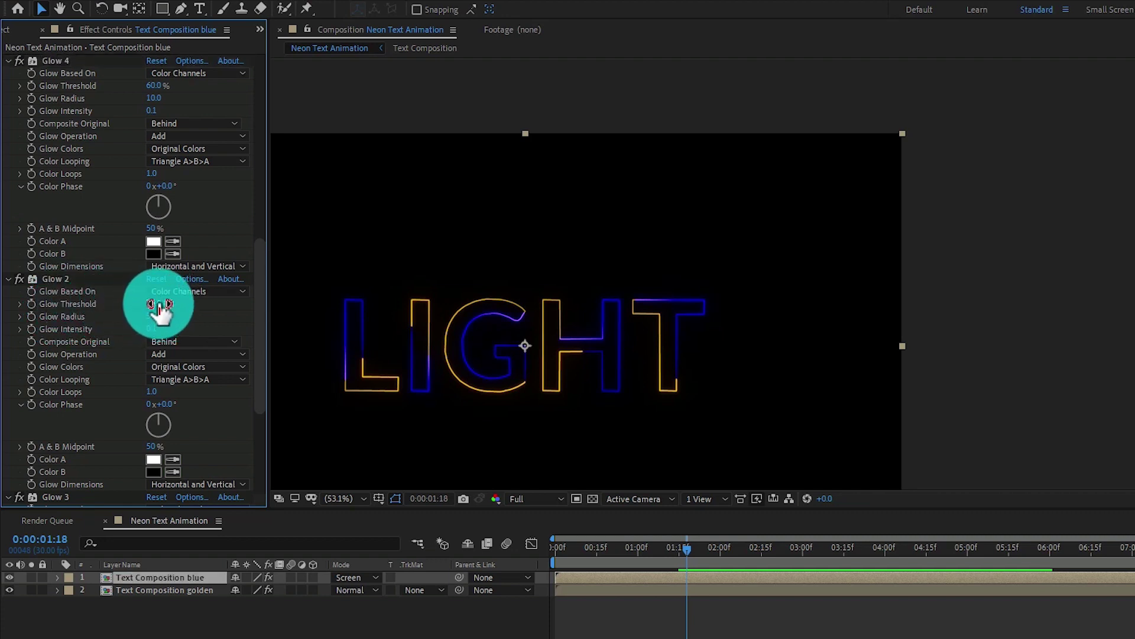
{"action": "left_click", "coordinate": [158, 304]}
{"action": "type", "text": "20"}
{"action": "left_click", "coordinate": [201, 305]}
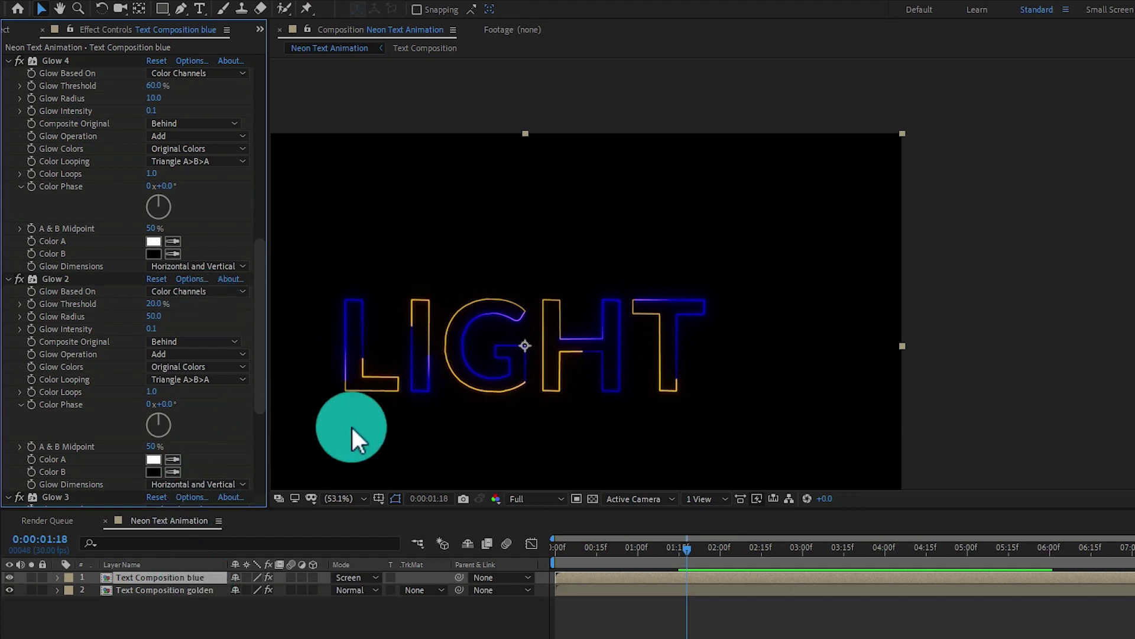
Duplicate the first Glow on the Text Composition golden layer and set its Glow 2 Glow Threshold to 20%.
{"action": "left_click", "coordinate": [185, 591]}
{"action": "left_click", "coordinate": [62, 313]}
{"action": "key", "text": "ctrl+d"}
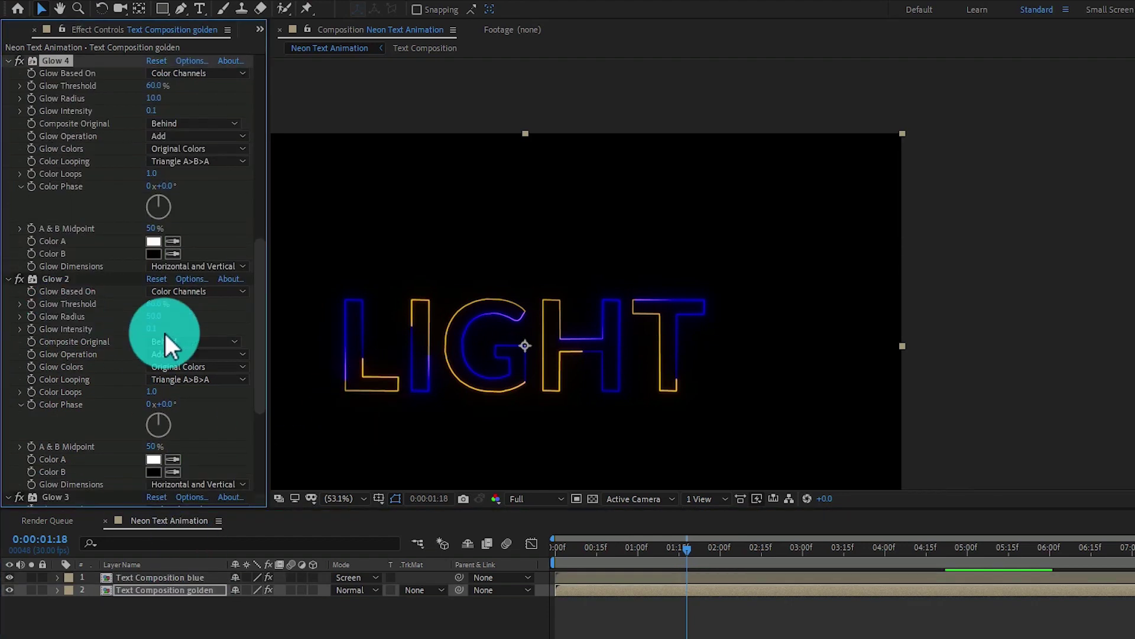
{"action": "left_click", "coordinate": [156, 305]}
{"action": "type", "text": "20"}
{"action": "key", "text": "Return"}
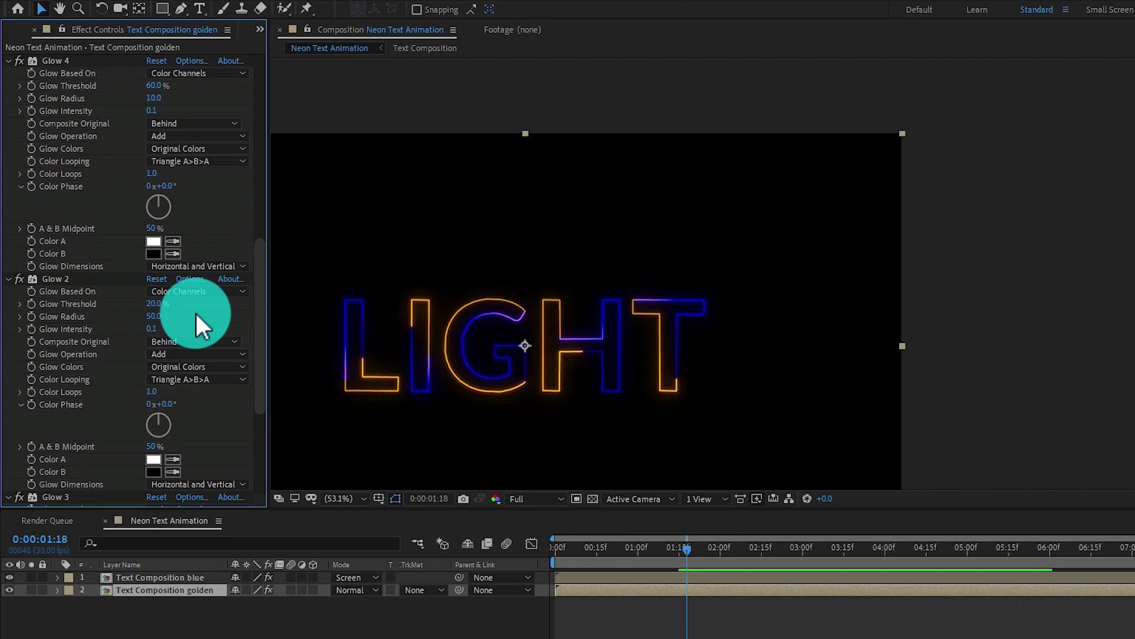
{"action": "left_click", "coordinate": [164, 520]}
{"action": "left_click", "coordinate": [169, 578]}
{"action": "left_click", "coordinate": [303, 622]}
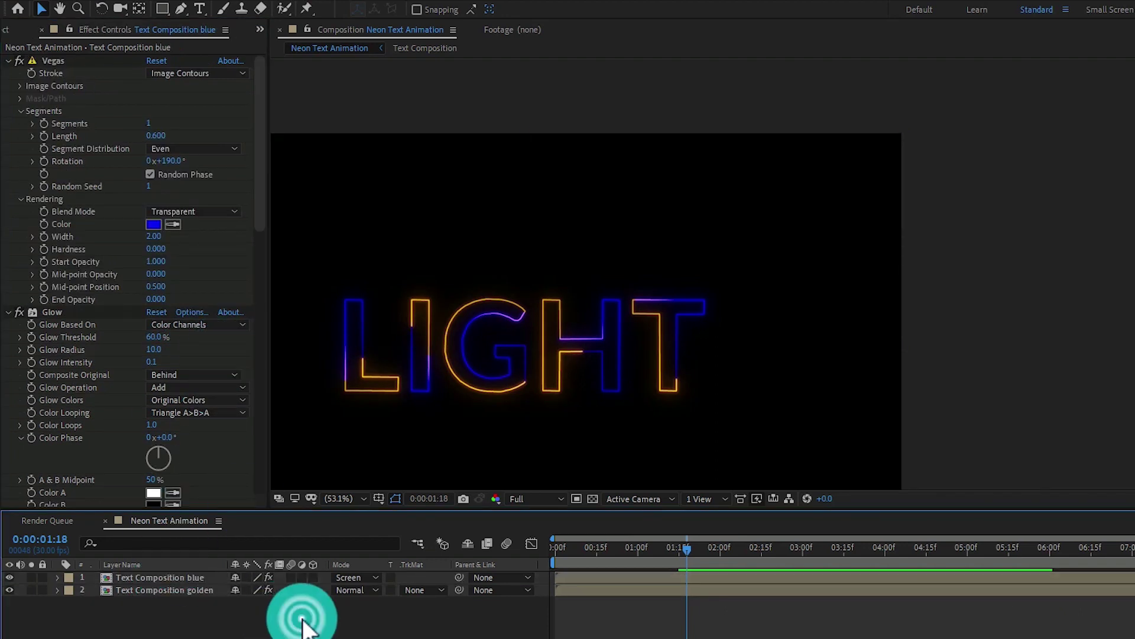
Pre-compose the Text Composition blue and golden layers together into a composition named Neon Text Composition.
{"action": "left_click", "coordinate": [165, 588]}
{"action": "left_click", "coordinate": [162, 580], "text": "shift"}
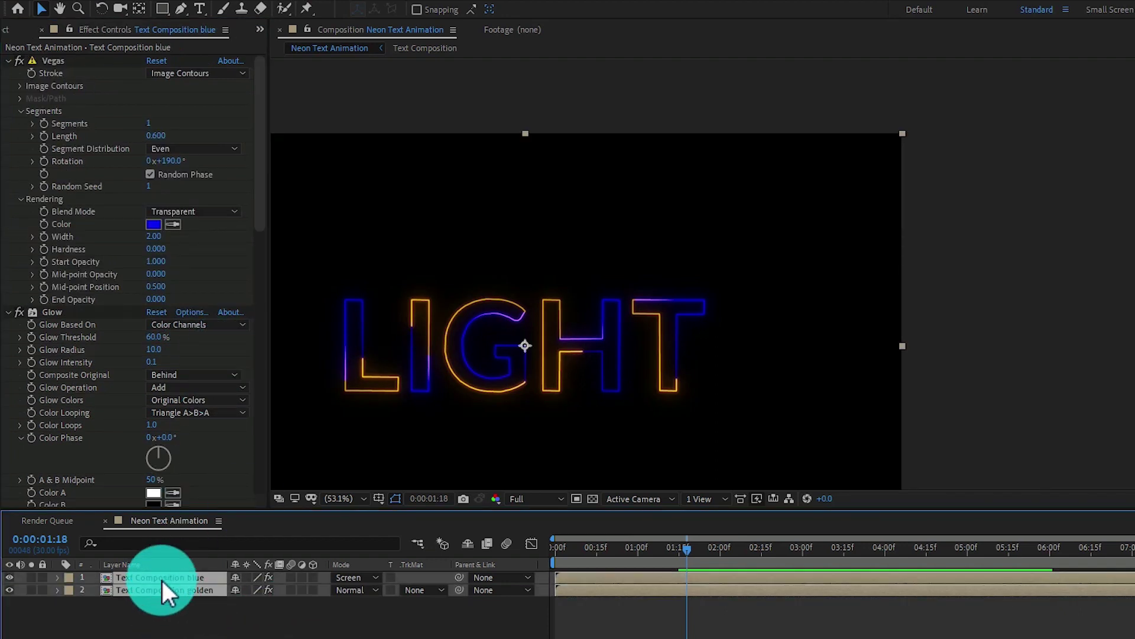
{"action": "right_click", "coordinate": [161, 590]}
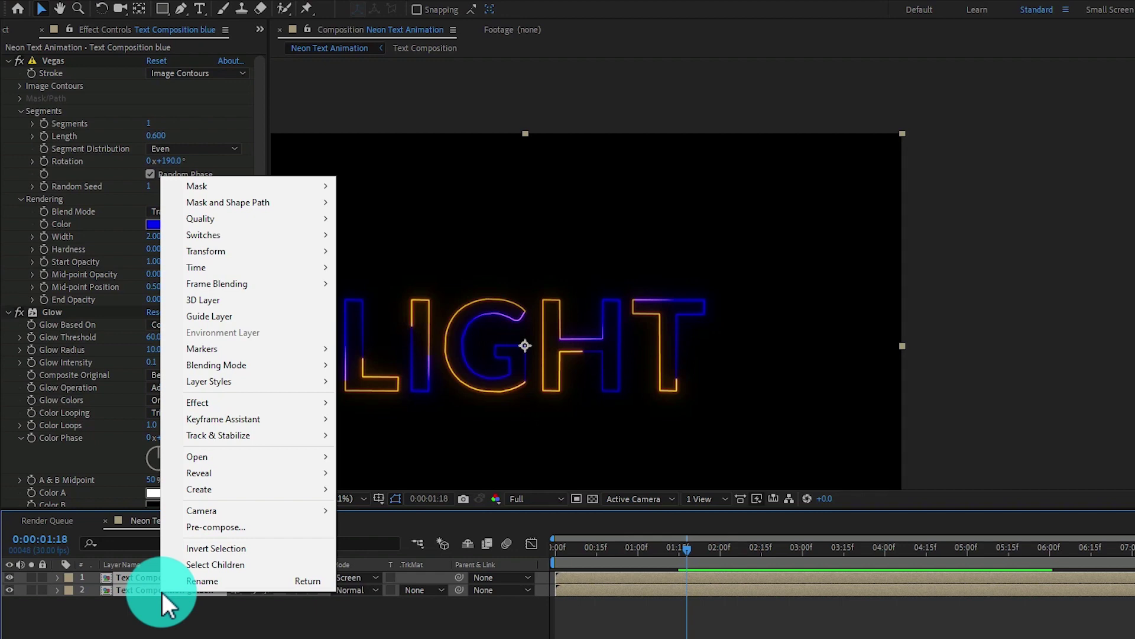
{"action": "left_click", "coordinate": [190, 528]}
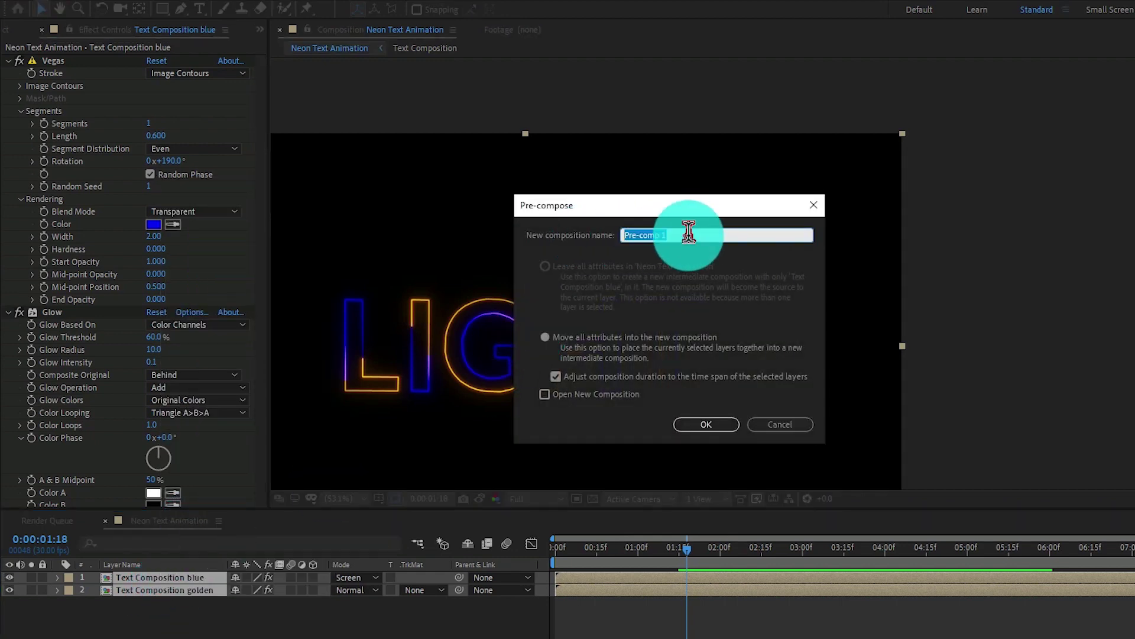
{"action": "key", "text": "BackSpace"}
{"action": "type", "text": "Neon Text Composition"}
{"action": "left_click", "coordinate": [682, 260]}
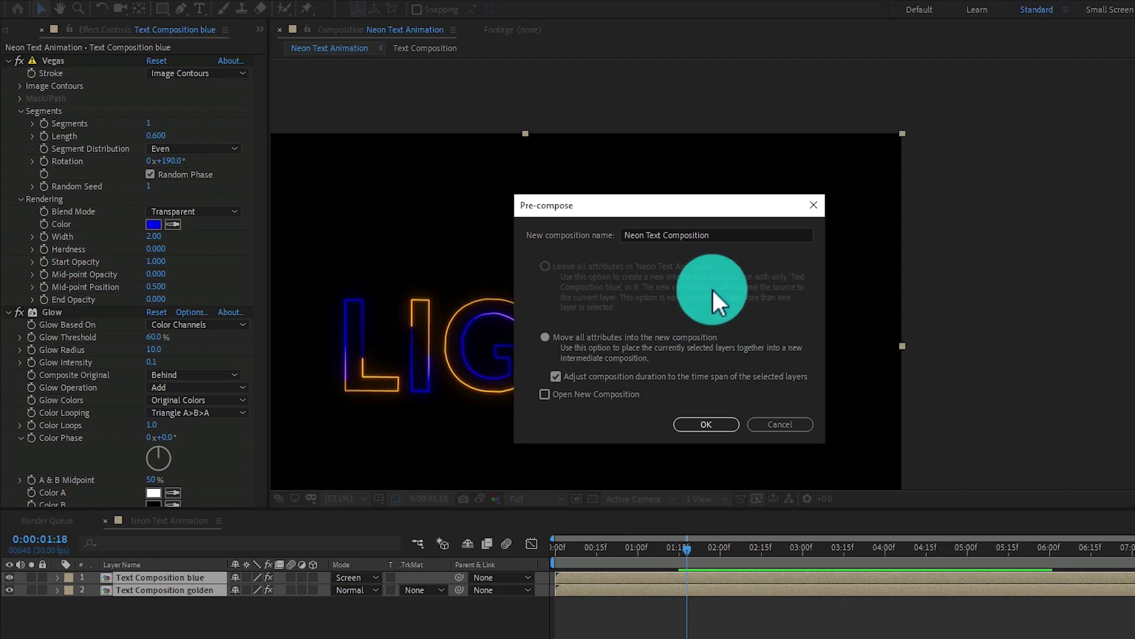
{"action": "left_click", "coordinate": [704, 424]}
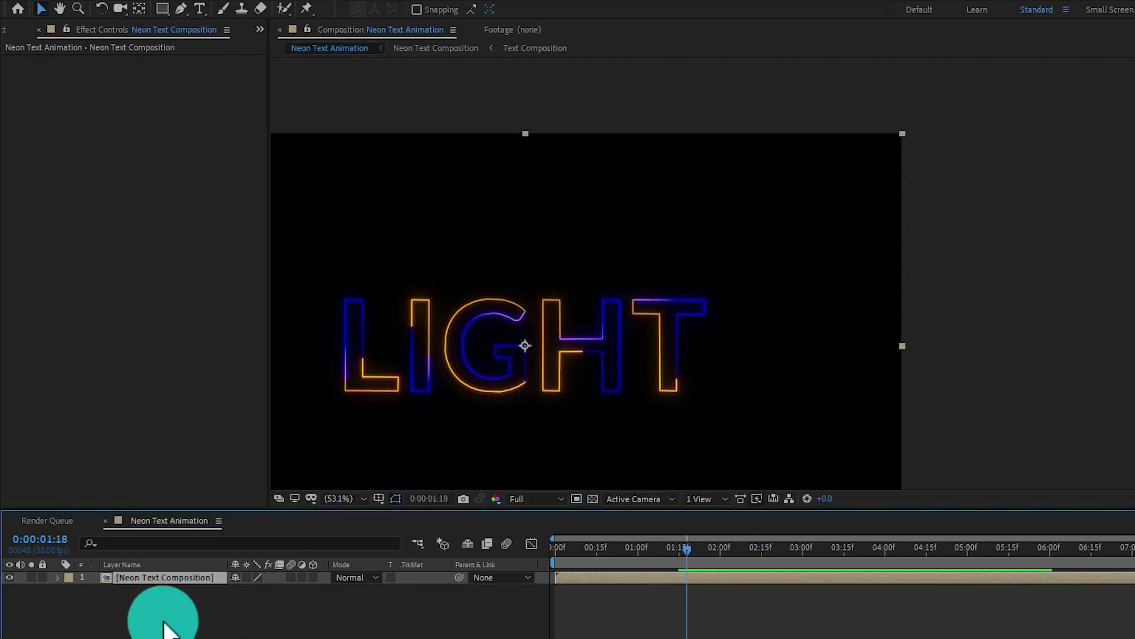
Create a new black solid layer named floor in the Neon Text Animation composition.
{"action": "left_click", "coordinate": [175, 609]}
{"action": "right_click", "coordinate": [176, 609]}
{"action": "mouse_move", "coordinate": [348, 438]}
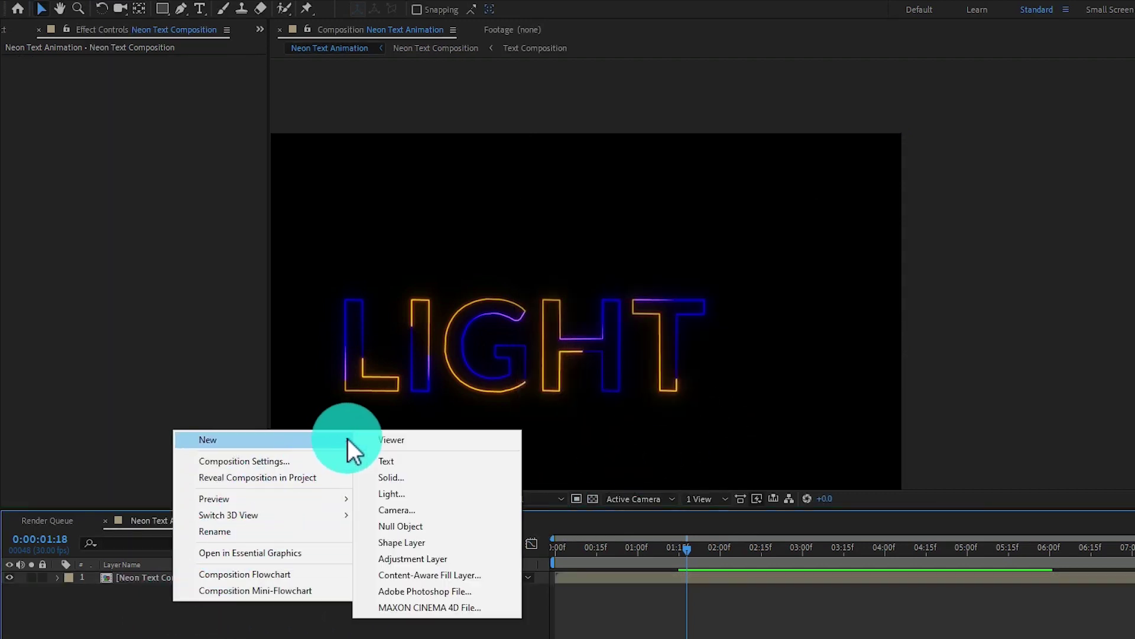
{"action": "left_click", "coordinate": [401, 477]}
{"action": "left_click_drag", "start_coordinate": [658, 191], "coordinate": [593, 193]}
{"action": "type", "text": "floor"}
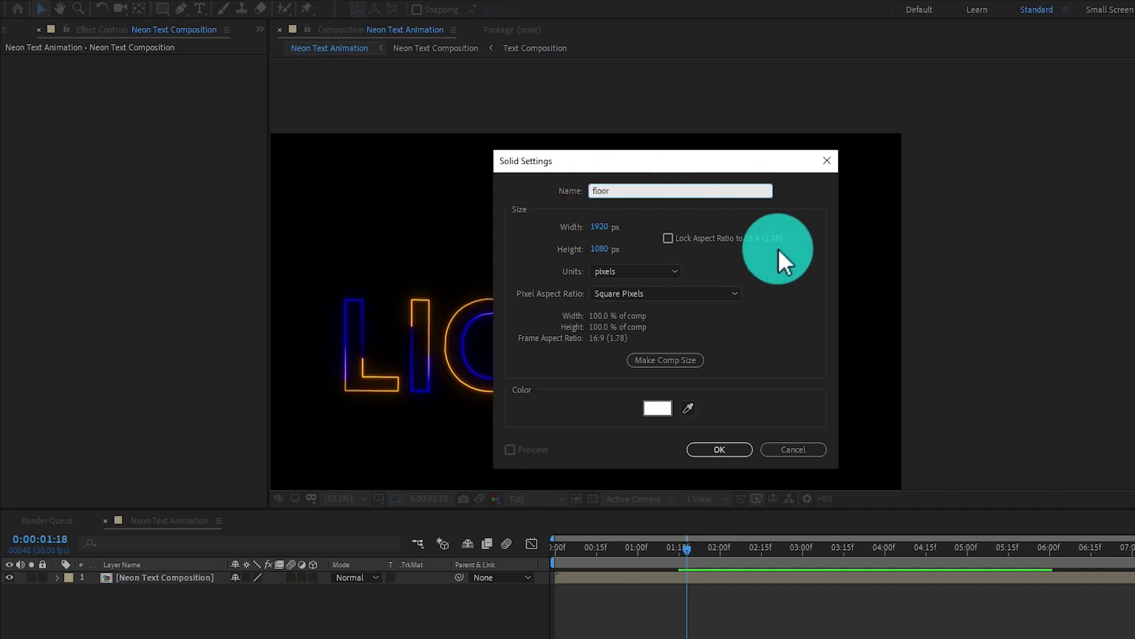
{"action": "left_click", "coordinate": [658, 408]}
{"action": "left_click", "coordinate": [296, 464]}
{"action": "left_click", "coordinate": [545, 304]}
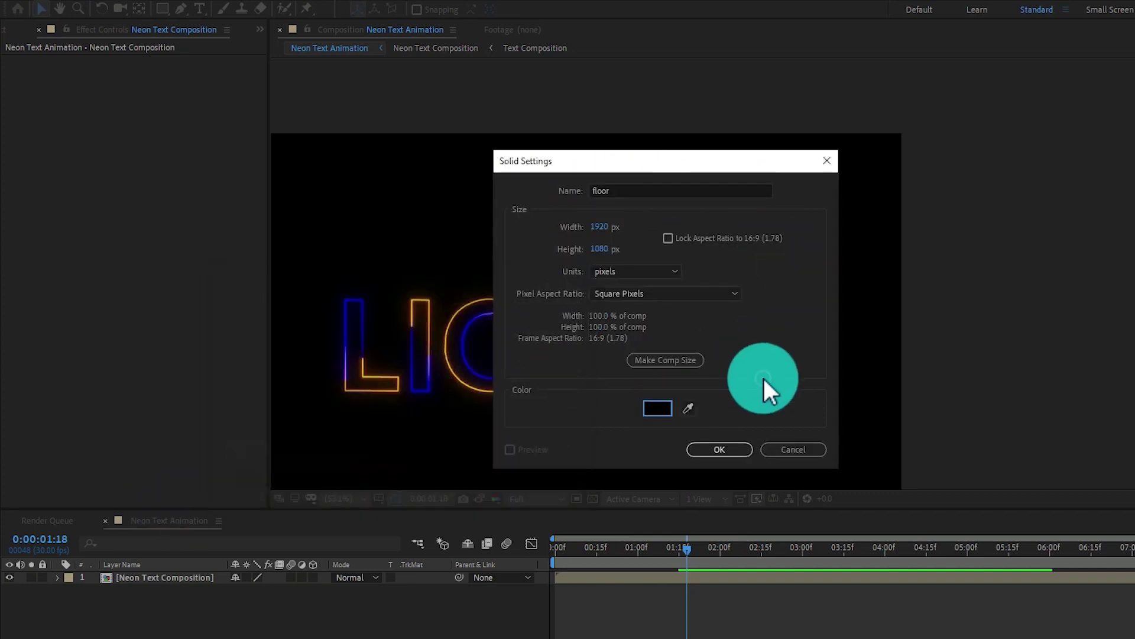
{"action": "left_click", "coordinate": [726, 449]}
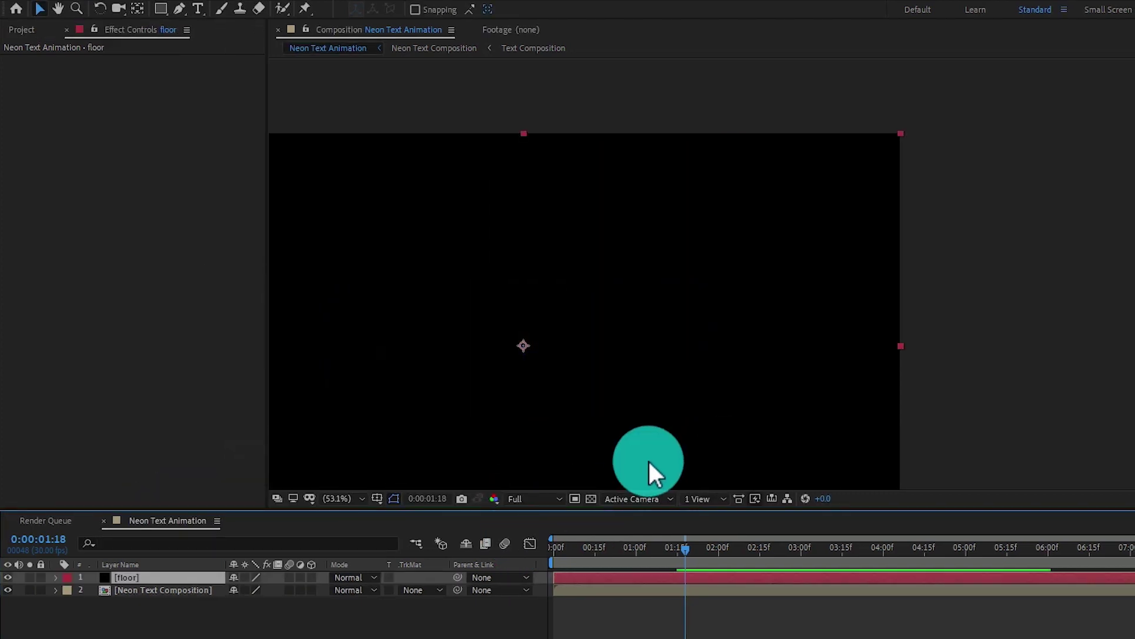
Find the Fractal Noise effect and apply it to the floor layer.
{"action": "left_click_drag", "start_coordinate": [543, 399], "coordinate": [726, 337]}
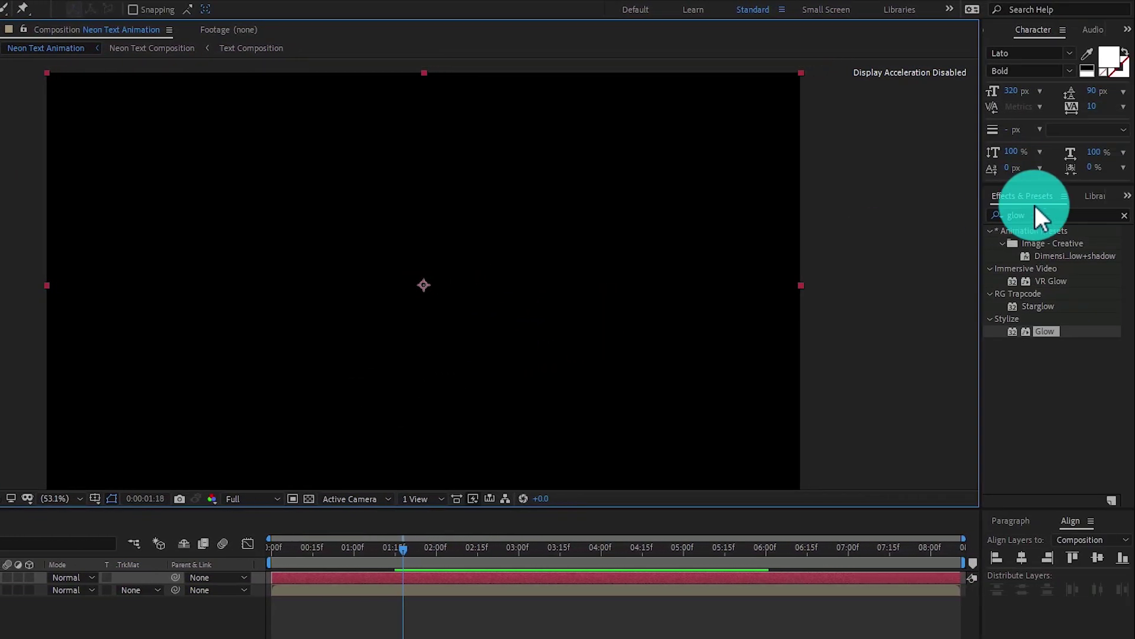
{"action": "left_click", "coordinate": [1134, 214]}
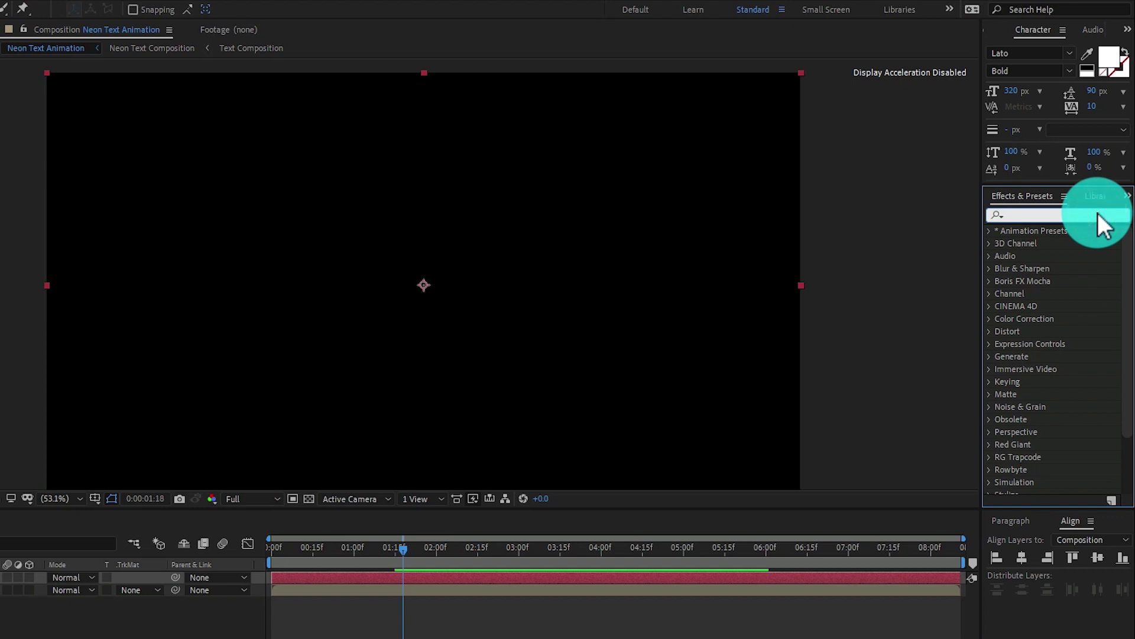
{"action": "type", "text": "frac"}
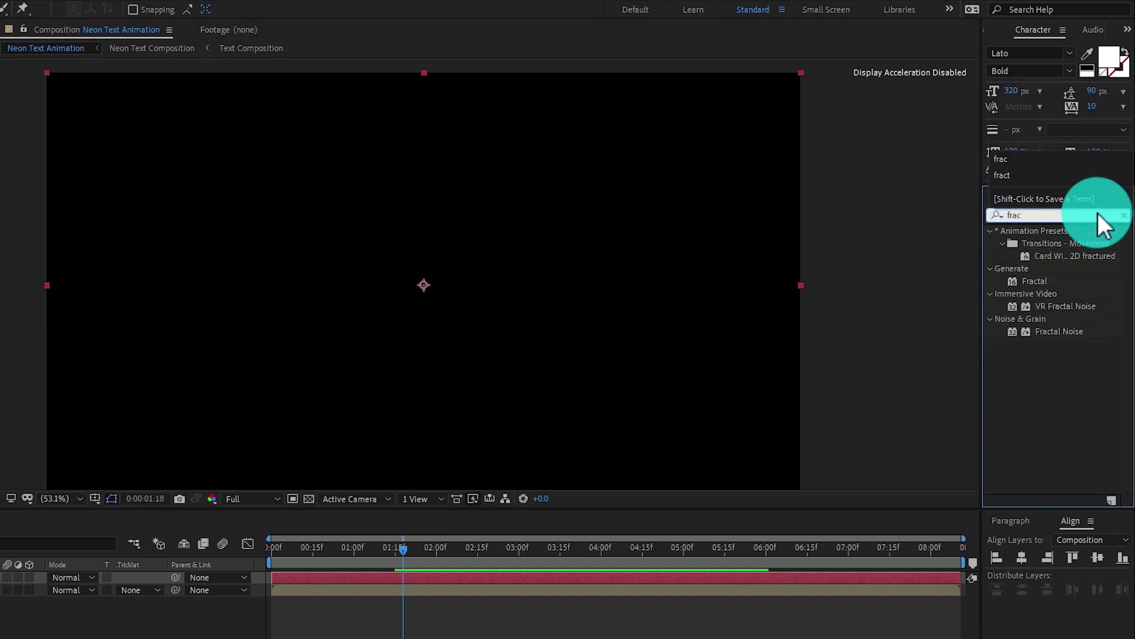
{"action": "left_click", "coordinate": [1060, 331]}
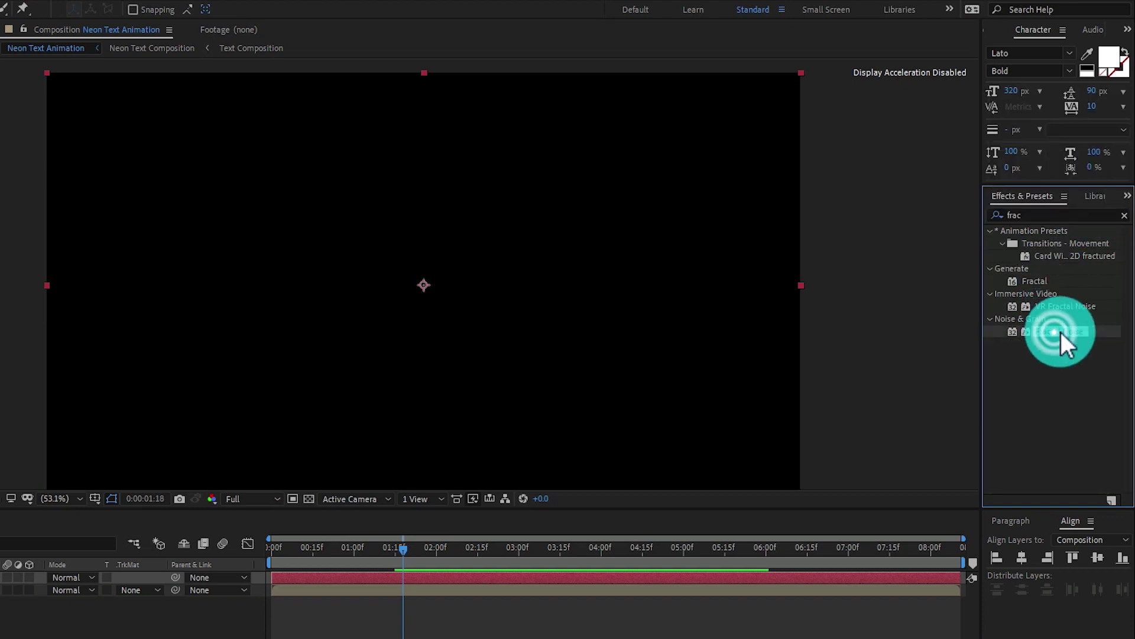
{"action": "double_click", "coordinate": [1059, 330]}
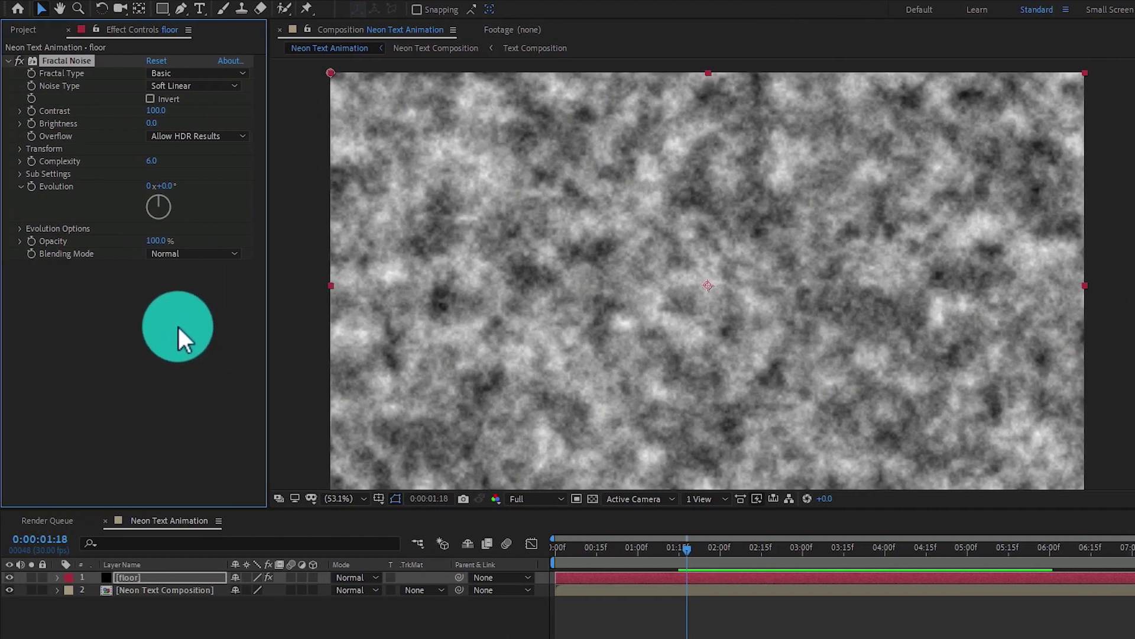
Set the floor layer's Fractal Noise Contrast to 450 and Brightness to 5.
{"action": "left_click", "coordinate": [161, 111]}
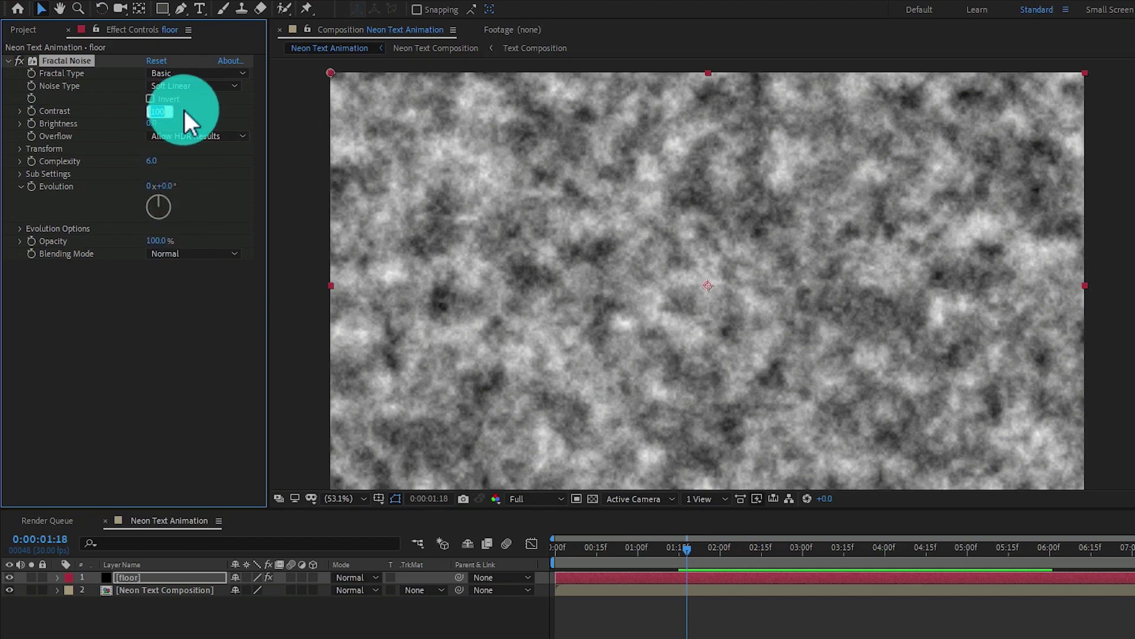
{"action": "type", "text": "450"}
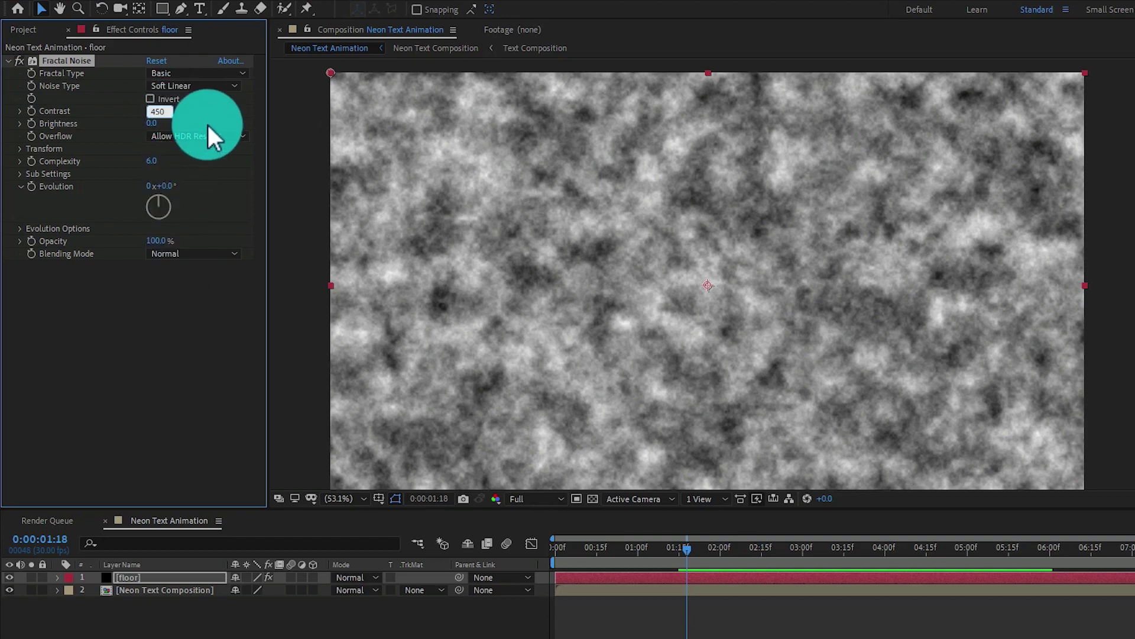
{"action": "key", "text": "Return"}
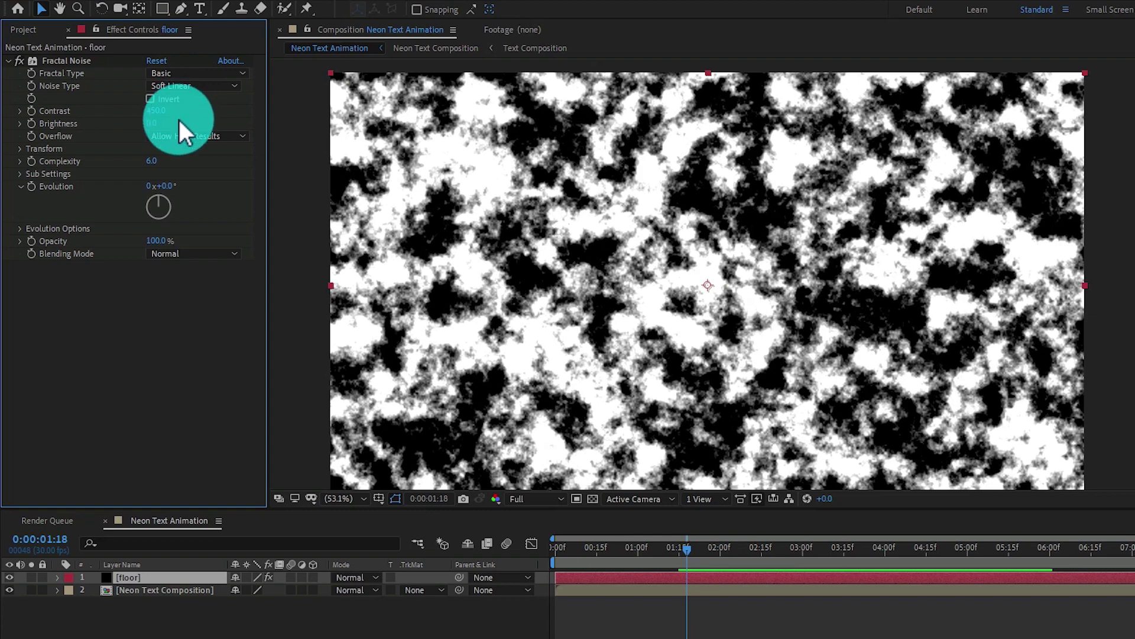
{"action": "left_click", "coordinate": [151, 121]}
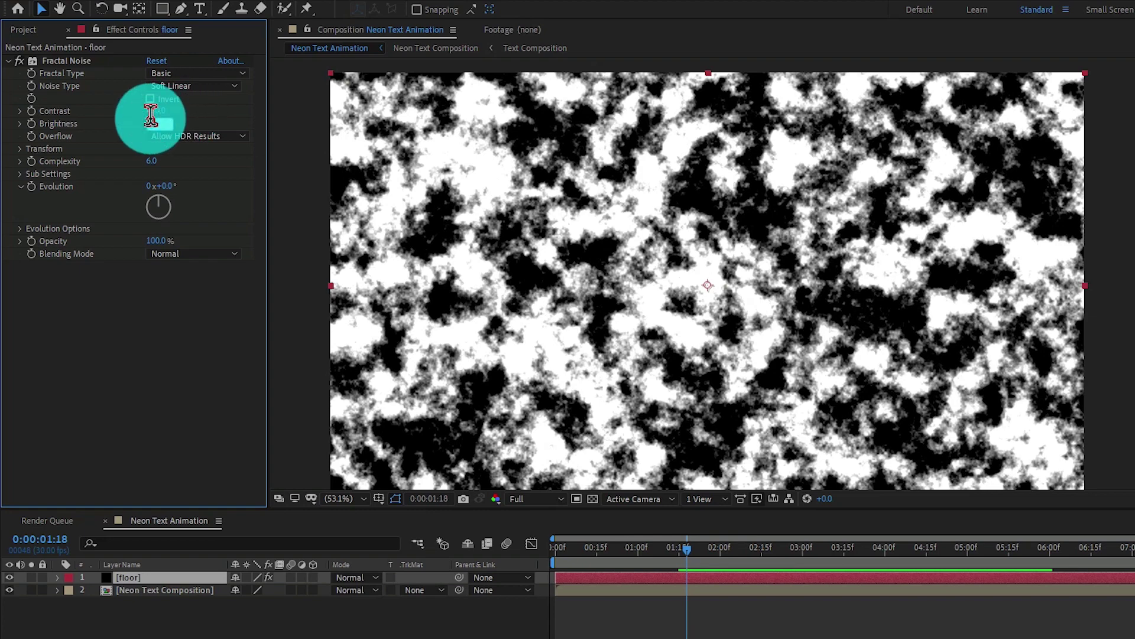
{"action": "type", "text": "5"}
{"action": "left_click", "coordinate": [181, 122]}
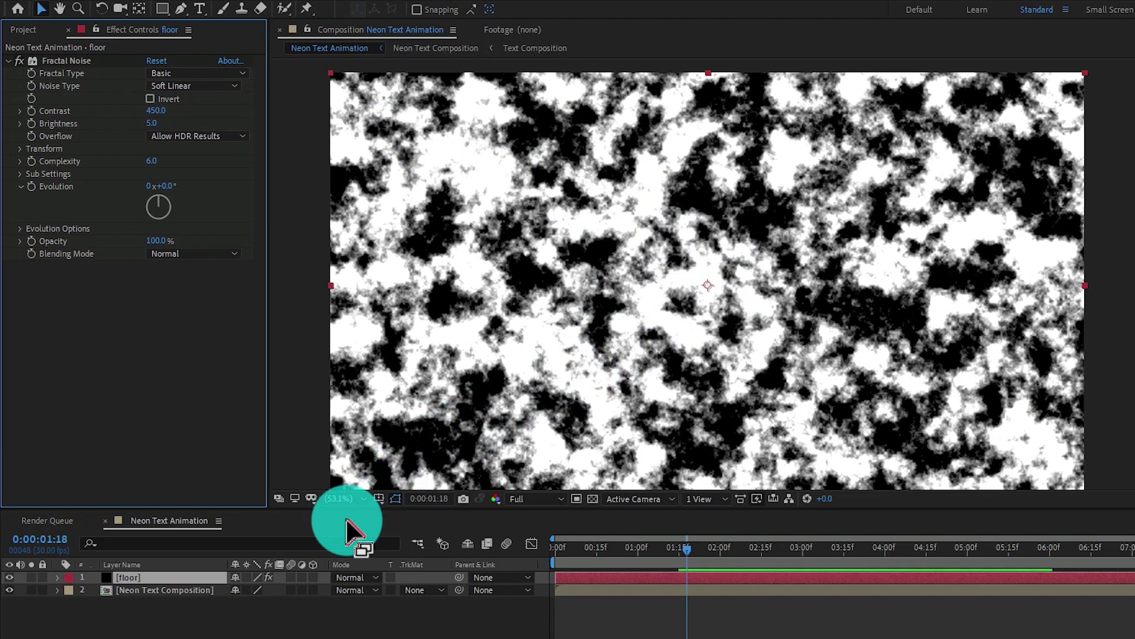
Pre-compose the floor layer as floor Comp, moving all attributes into the new composition.
{"action": "left_click", "coordinate": [175, 629]}
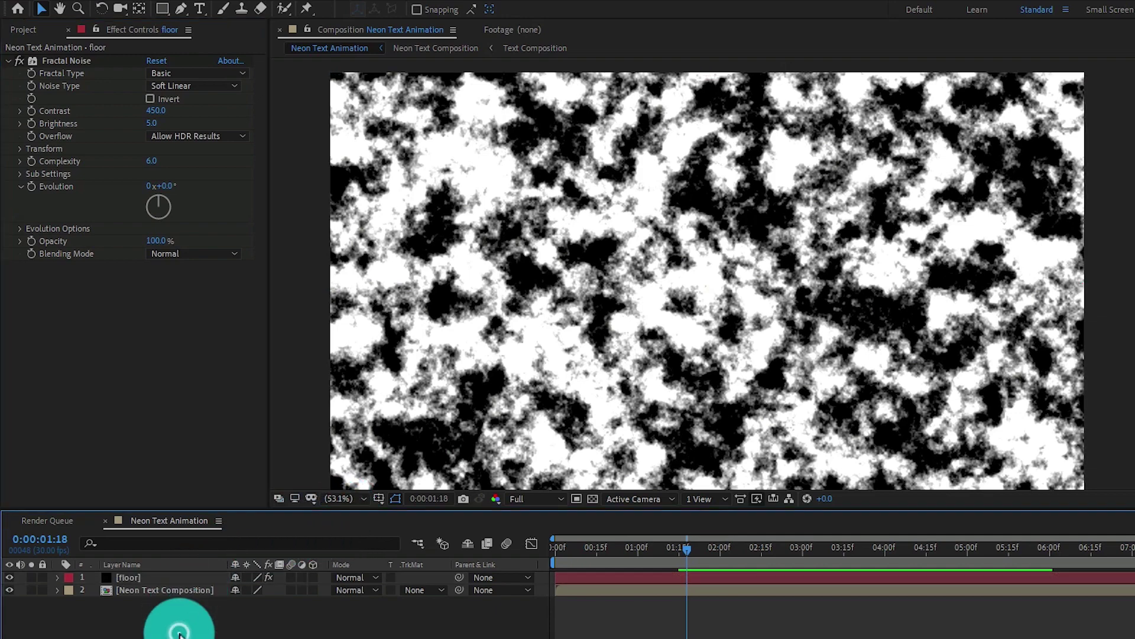
{"action": "left_click", "coordinate": [171, 576]}
{"action": "right_click", "coordinate": [176, 573]}
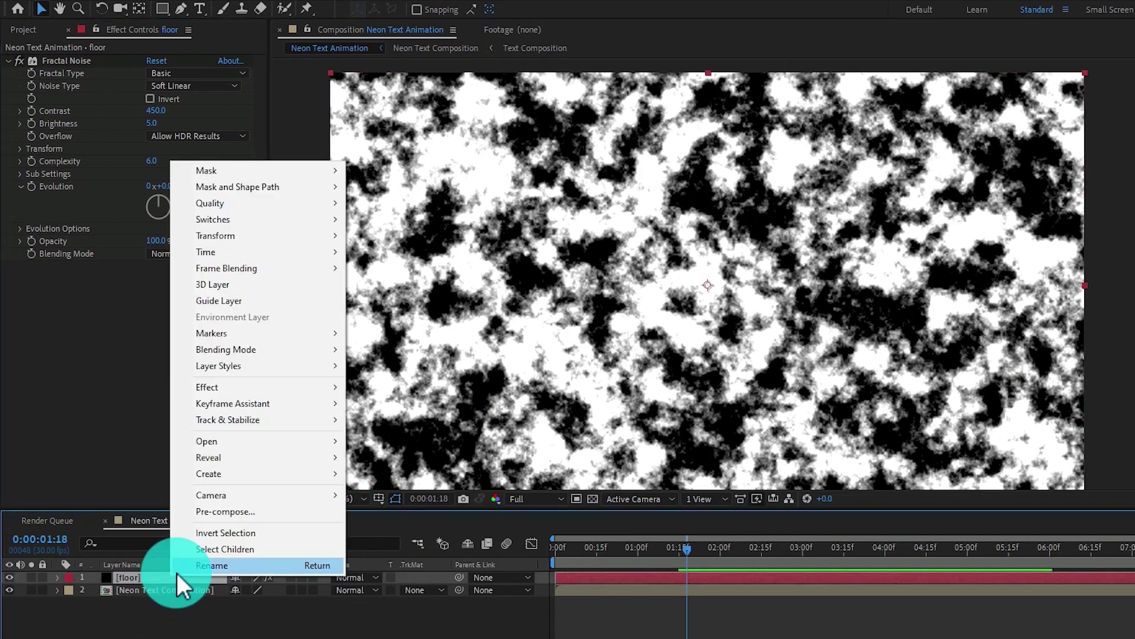
{"action": "left_click", "coordinate": [201, 512]}
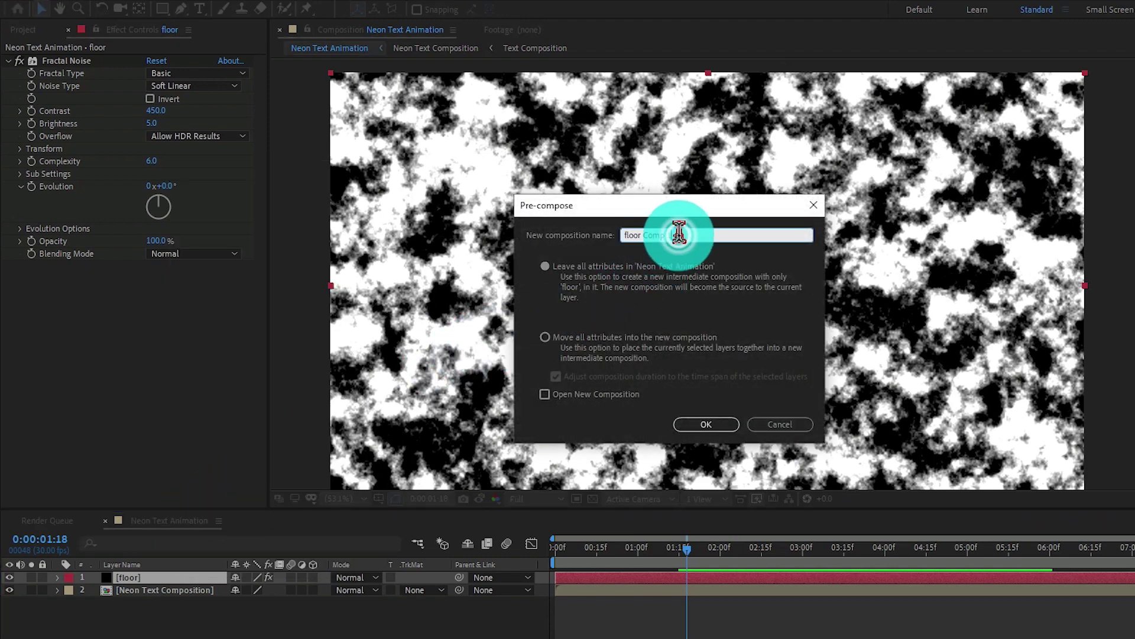
{"action": "left_click", "coordinate": [679, 235]}
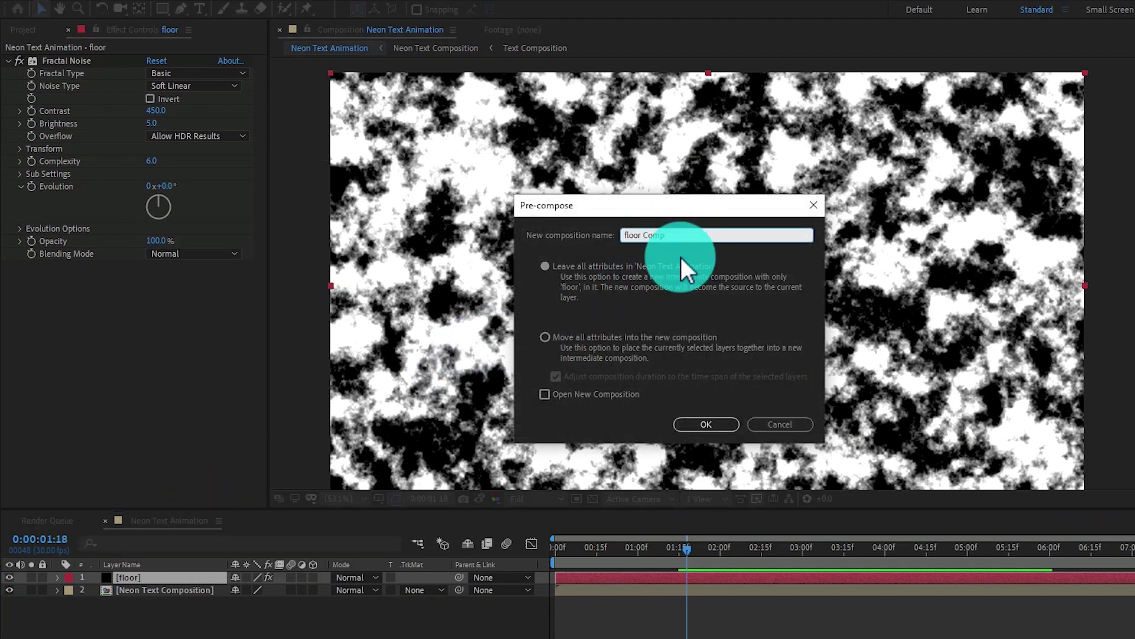
{"action": "left_click", "coordinate": [545, 336]}
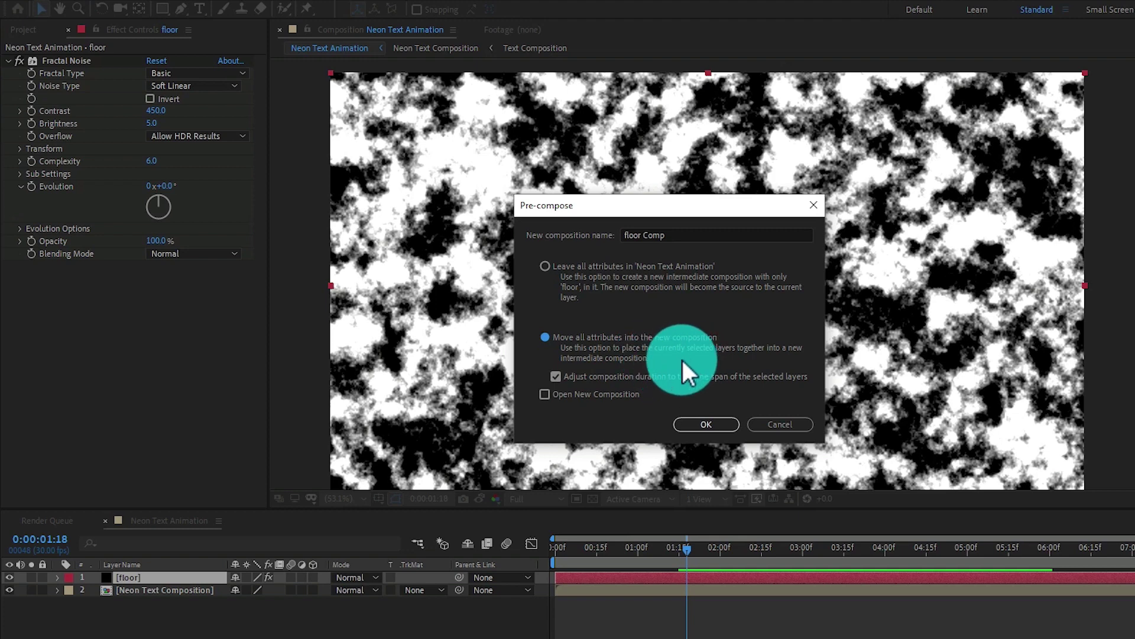
{"action": "left_click", "coordinate": [700, 422]}
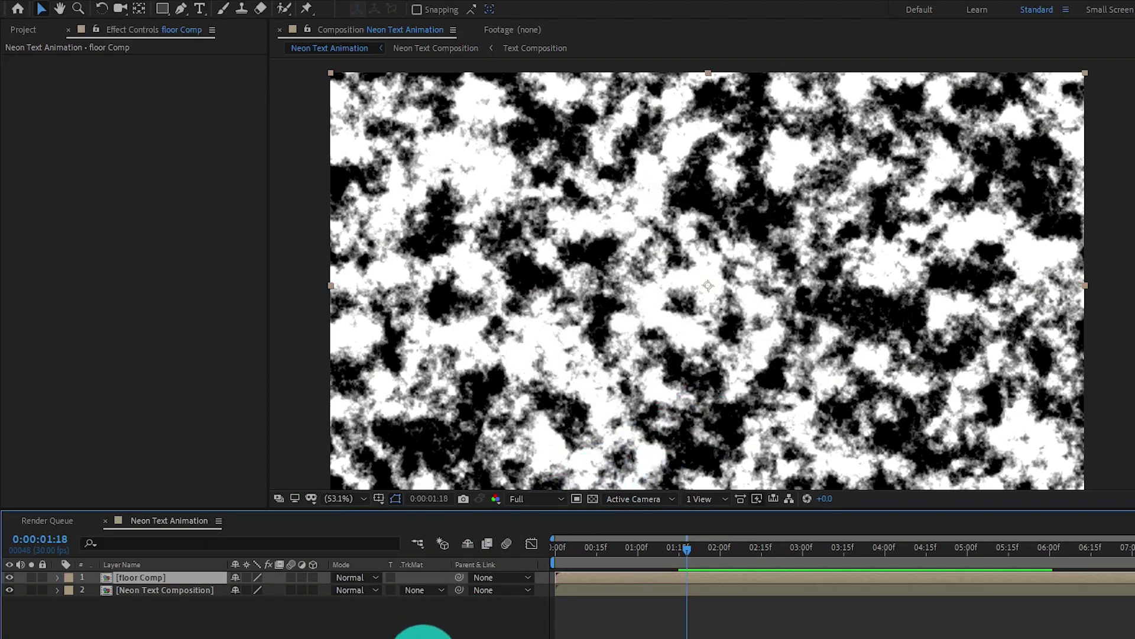
Hide the floor Comp layer and duplicate the Neon Text Composition layer in Neon Text Animation.
{"action": "left_click", "coordinate": [272, 618]}
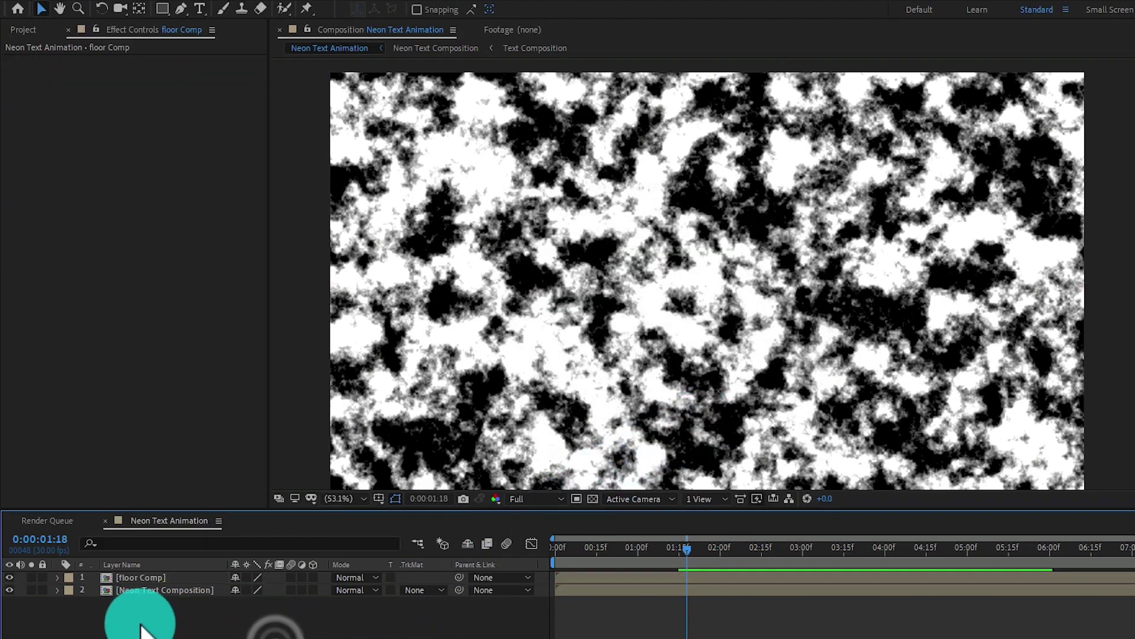
{"action": "left_click", "coordinate": [9, 577]}
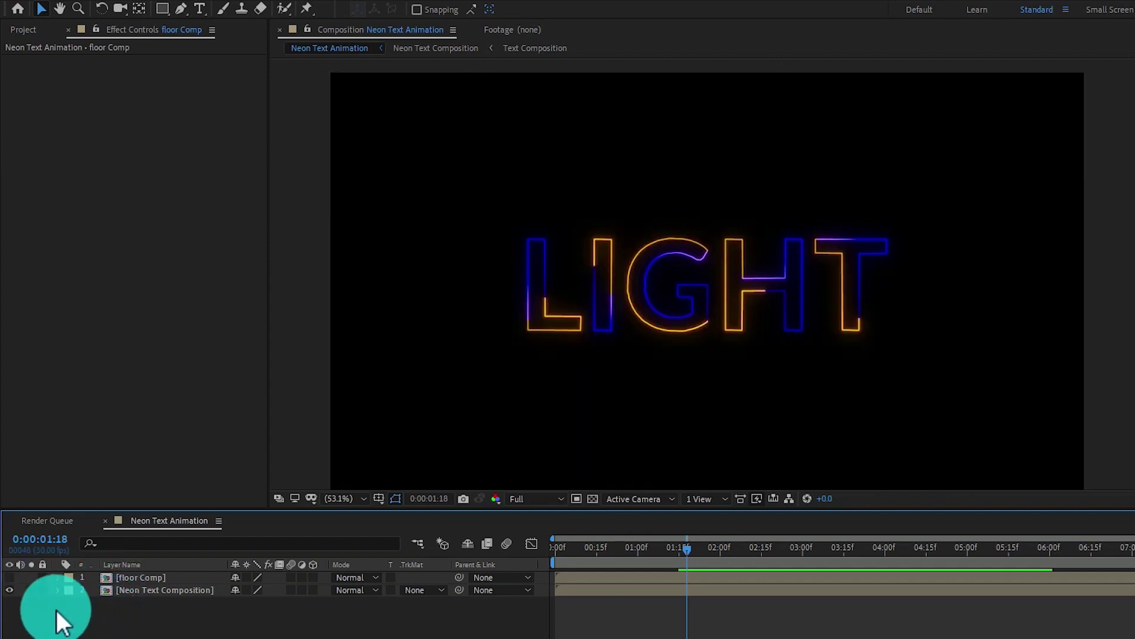
{"action": "double_click", "coordinate": [161, 590]}
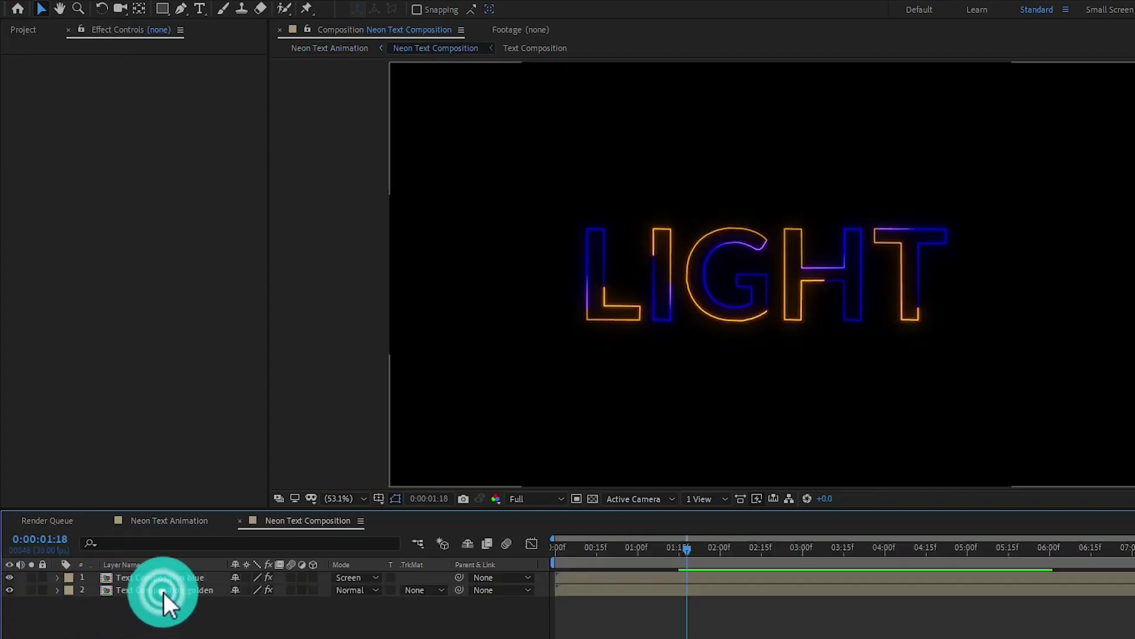
{"action": "left_click", "coordinate": [161, 519]}
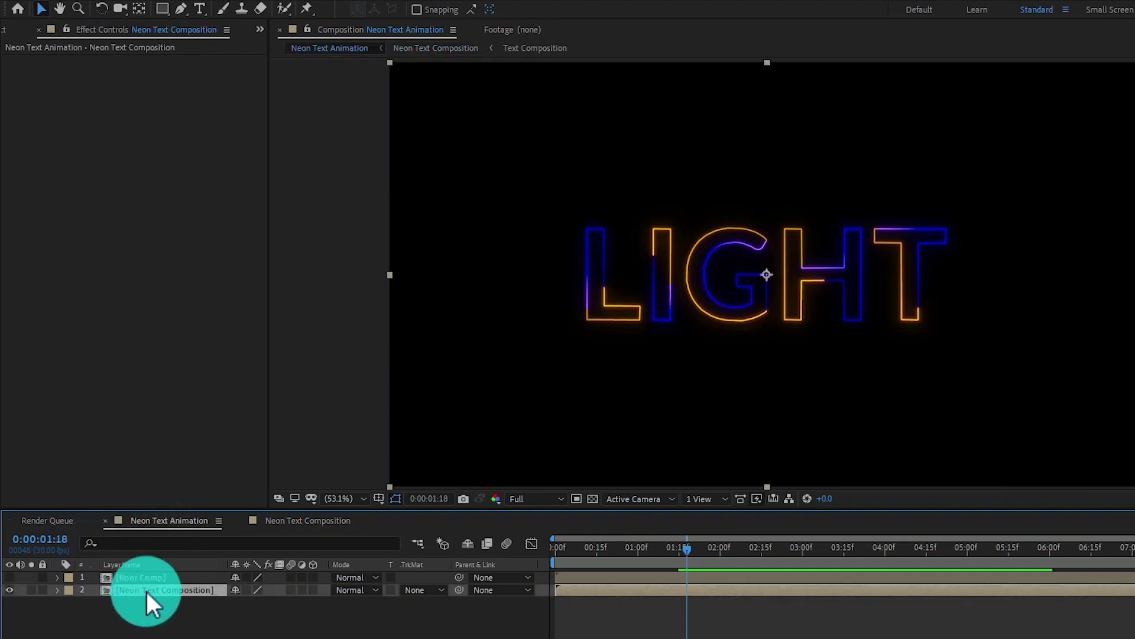
{"action": "key", "text": "ctrl+d"}
{"action": "left_click", "coordinate": [118, 620]}
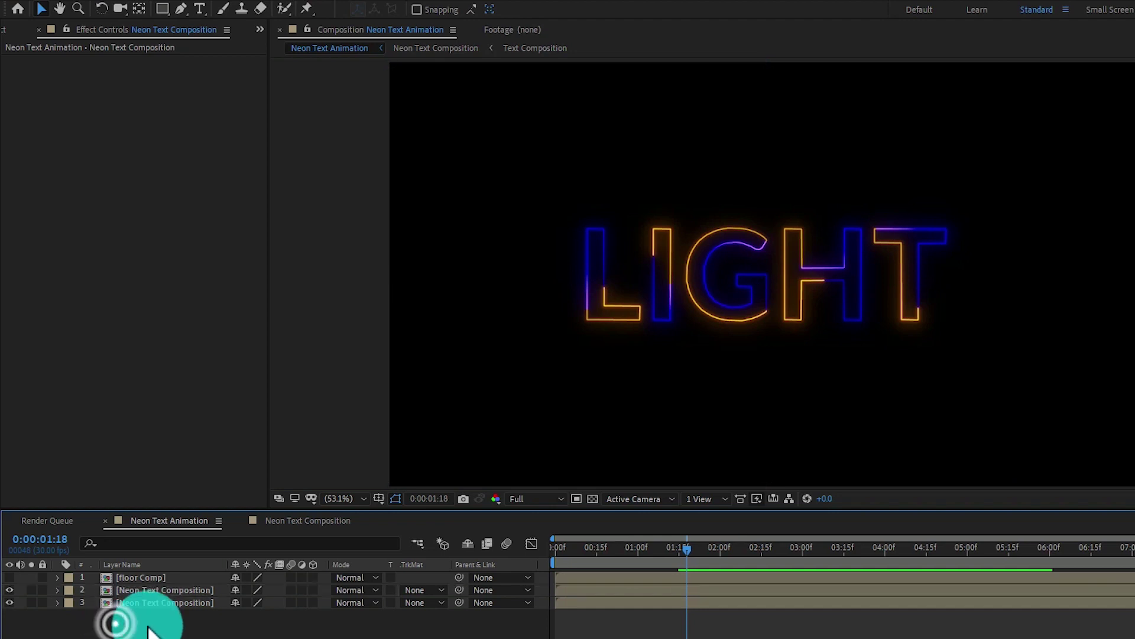
Rename the upper Neon Text Composition layer as Neon Text Reflection.
{"action": "right_click", "coordinate": [161, 589]}
{"action": "left_click", "coordinate": [166, 588]}
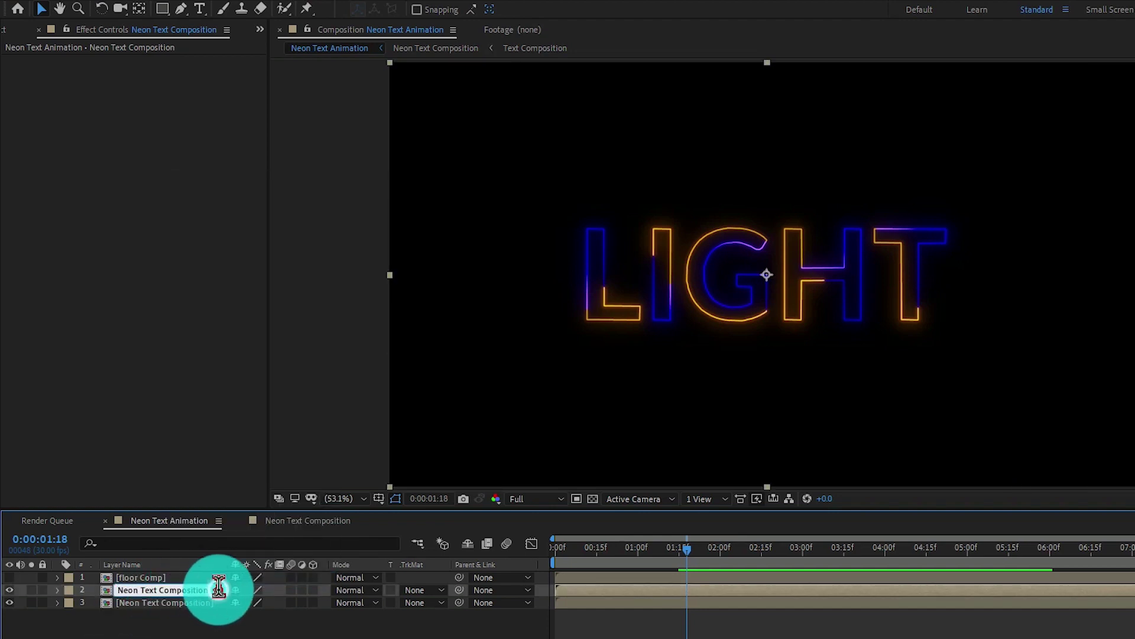
{"action": "key", "text": "BackSpace"}
{"action": "key", "text": "BackSpace"}
{"action": "key", "text": "BackSpace"}
{"action": "key", "text": "BackSpace"}
{"action": "key", "text": "BackSpace"}
{"action": "key", "text": "BackSpace"}
{"action": "key", "text": "BackSpace"}
{"action": "key", "text": "BackSpace"}
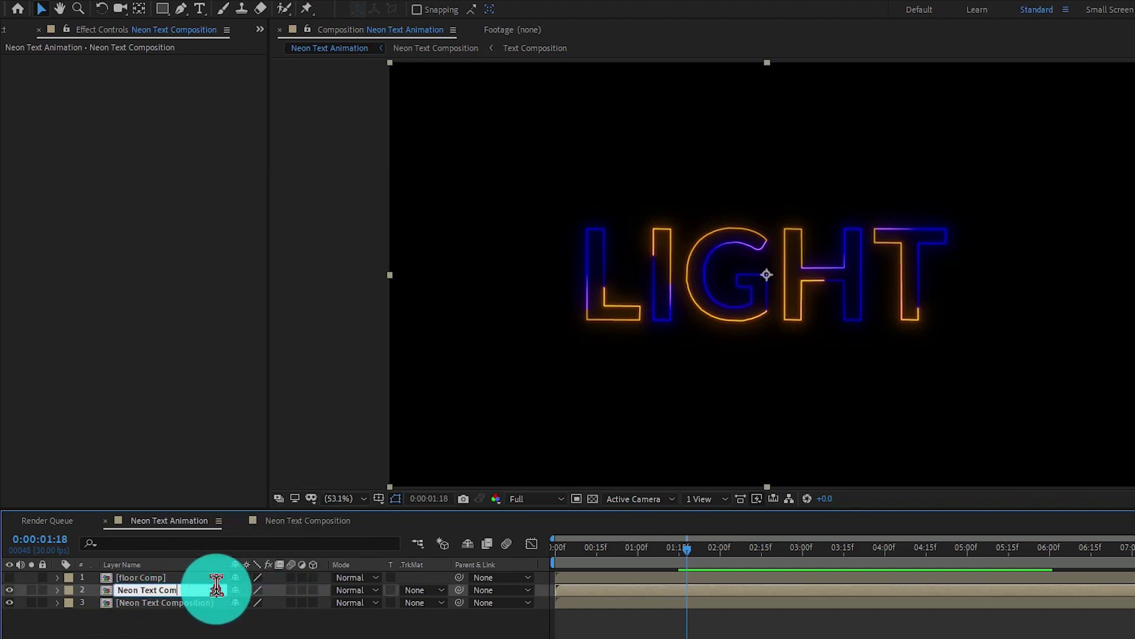
{"action": "type", "text": "Reflection"}
{"action": "key", "text": "Return"}
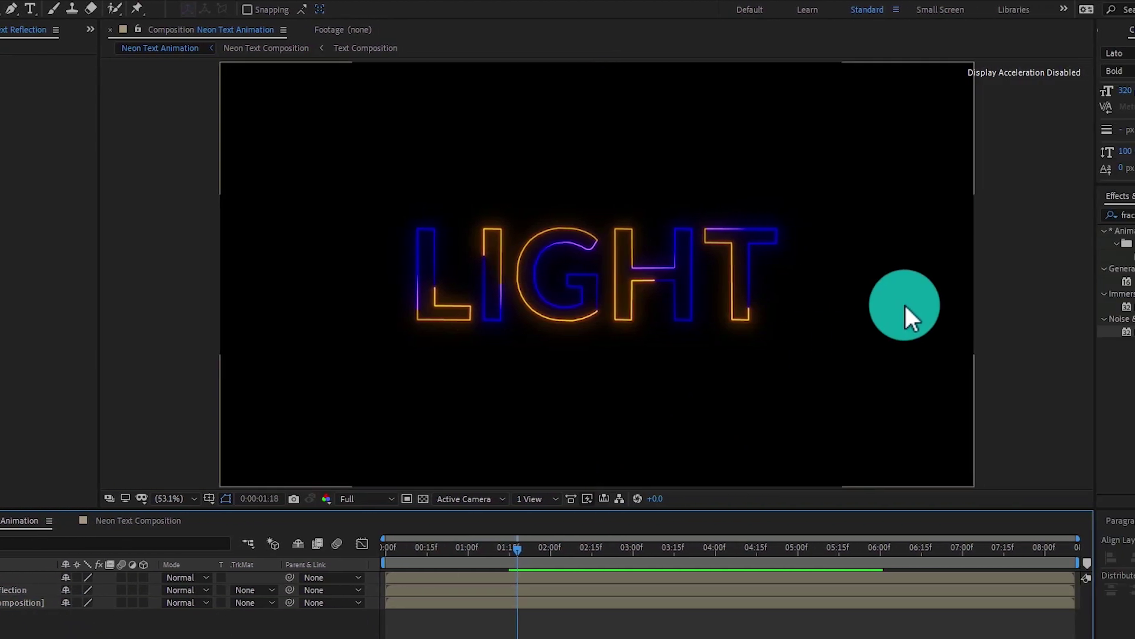
Find the Compound Blur effect and apply it to the Neon Text Reflection layer.
{"action": "left_click", "coordinate": [1123, 216]}
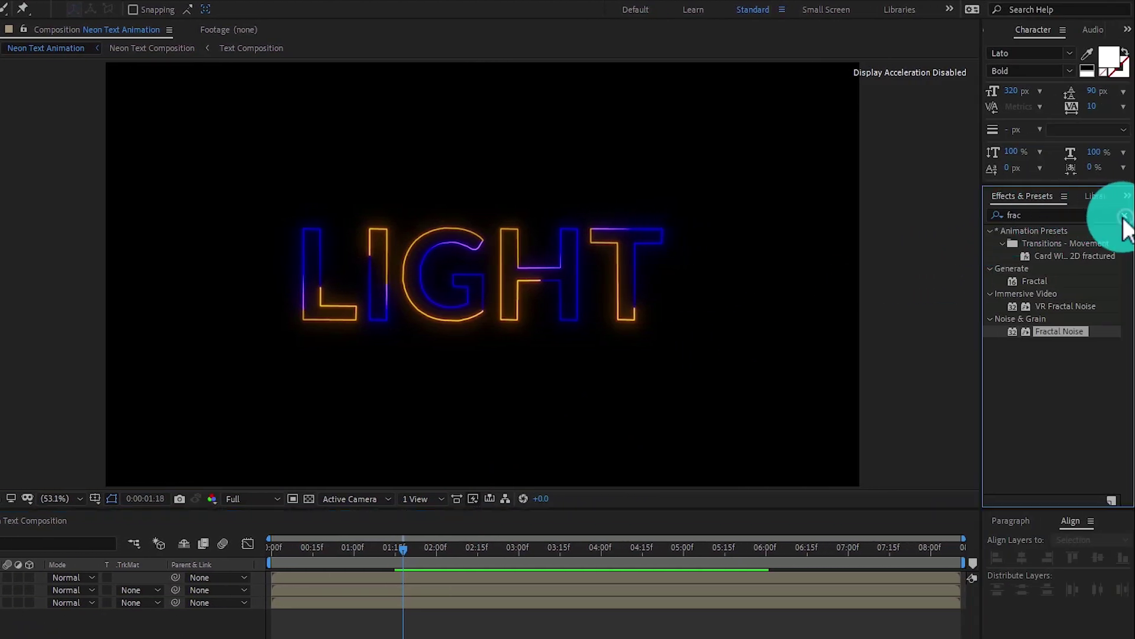
{"action": "left_click", "coordinate": [1094, 215]}
{"action": "type", "text": "comp"}
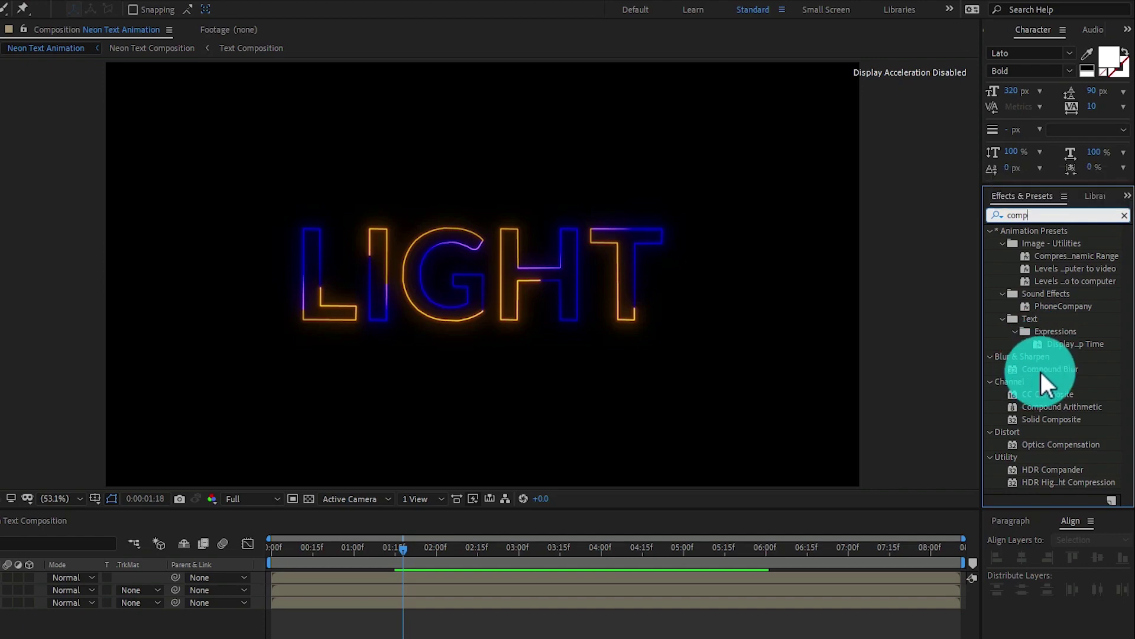
{"action": "left_click", "coordinate": [1059, 368]}
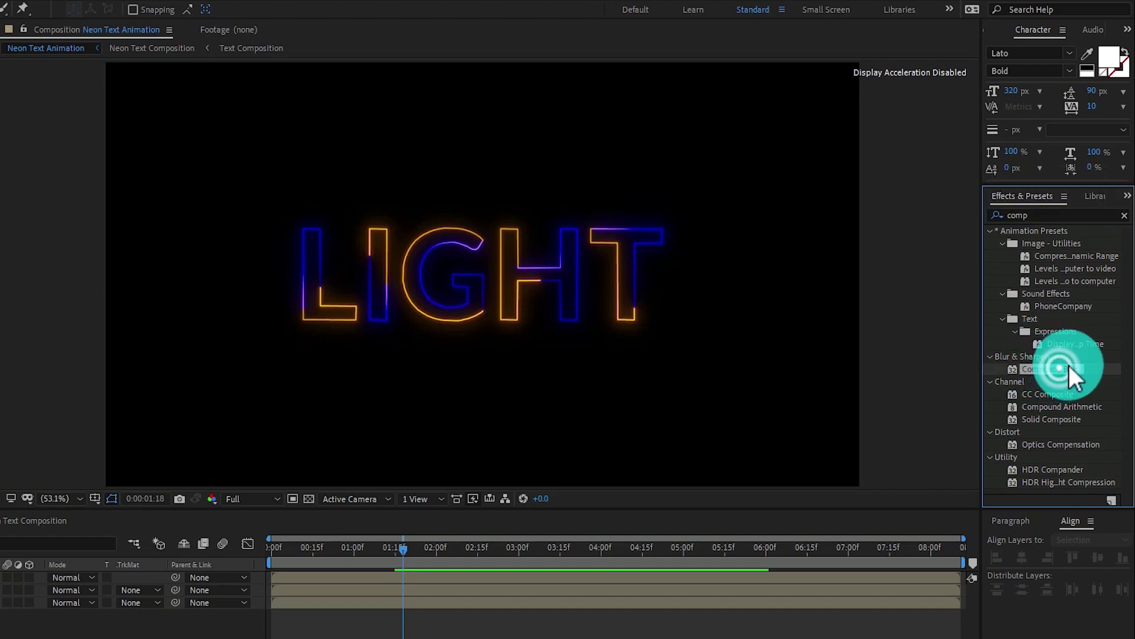
{"action": "left_click_drag", "start_coordinate": [1068, 364], "coordinate": [0, 587]}
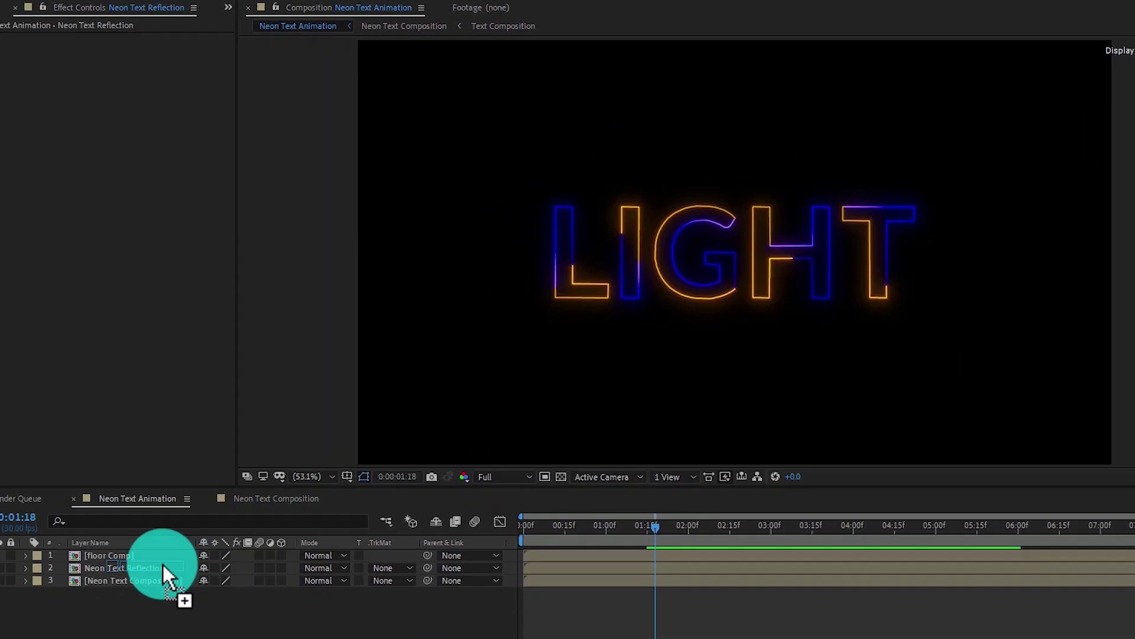
{"action": "left_click_drag", "start_coordinate": [162, 564], "coordinate": [136, 568]}
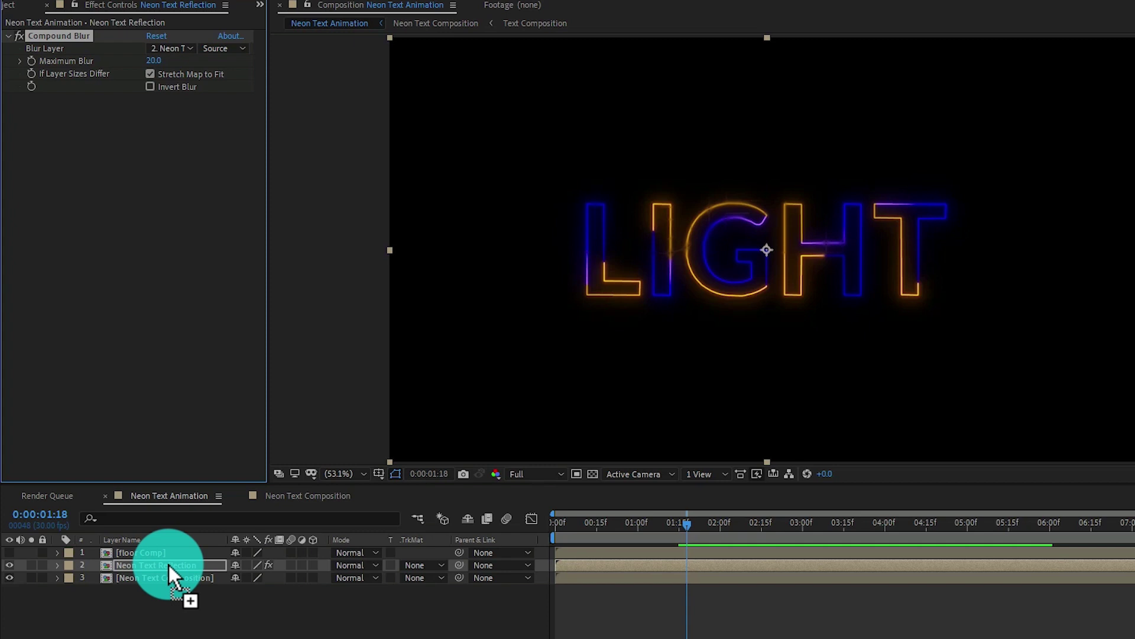
Make the Neon Text Reflection layer 3D and set its X Rotation to 95°.
{"action": "left_click", "coordinate": [310, 563]}
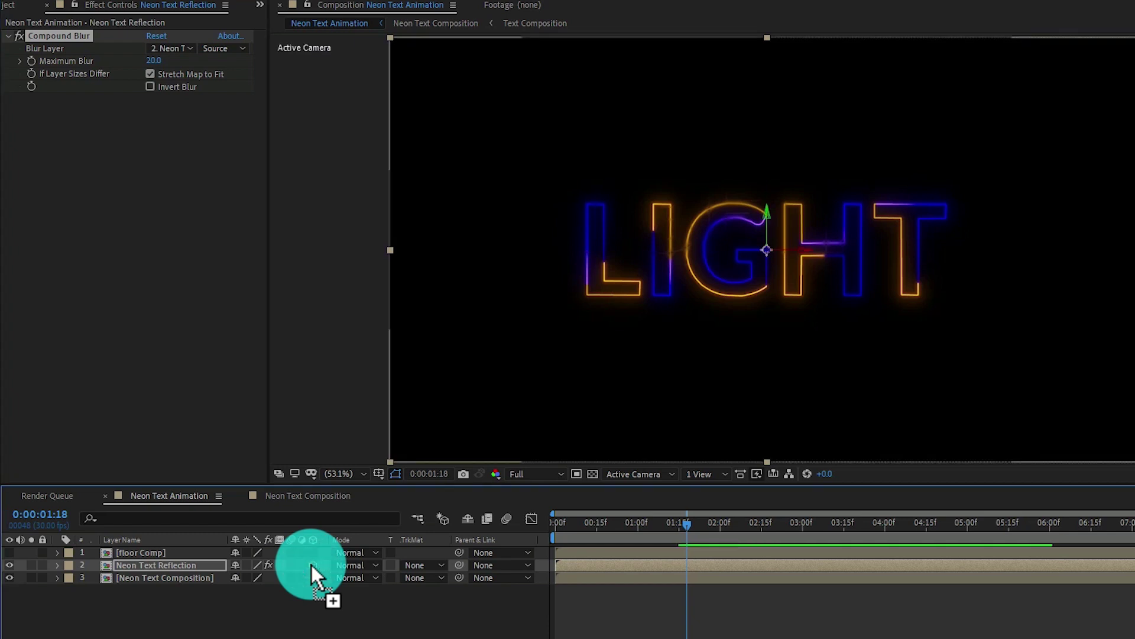
{"action": "key", "text": "r"}
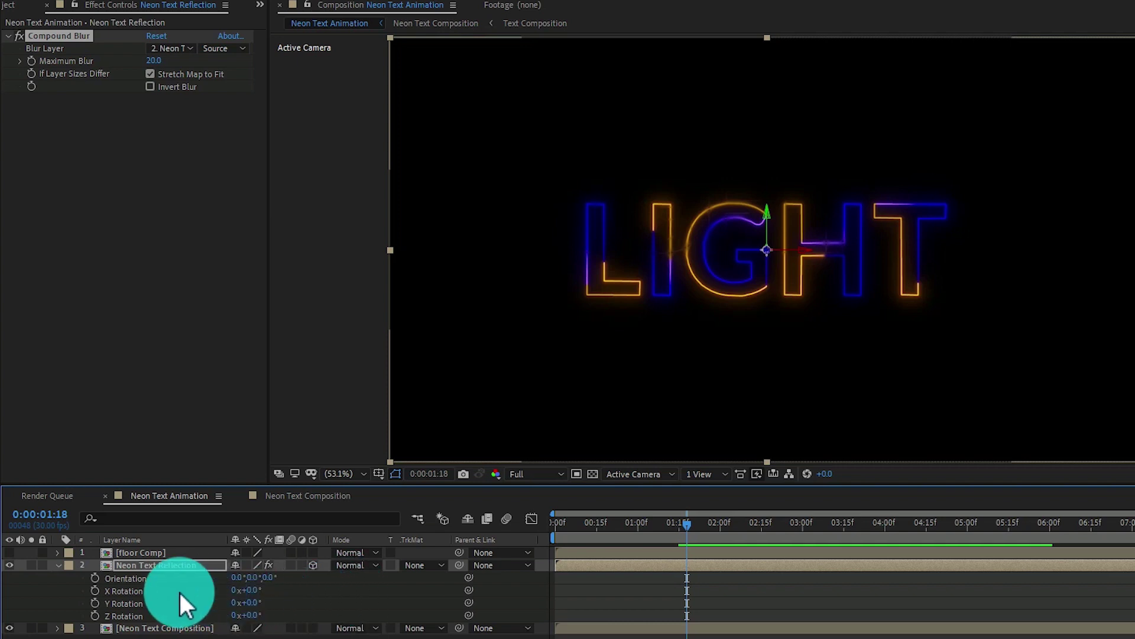
{"action": "left_click", "coordinate": [255, 590]}
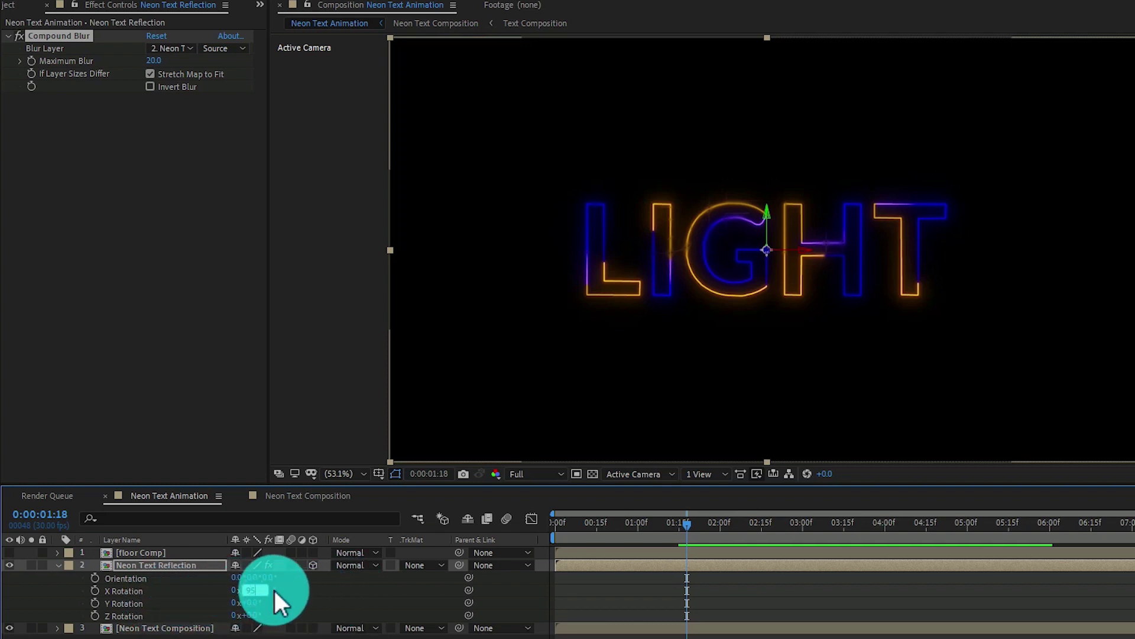
{"action": "type", "text": "95"}
{"action": "left_click", "coordinate": [289, 592]}
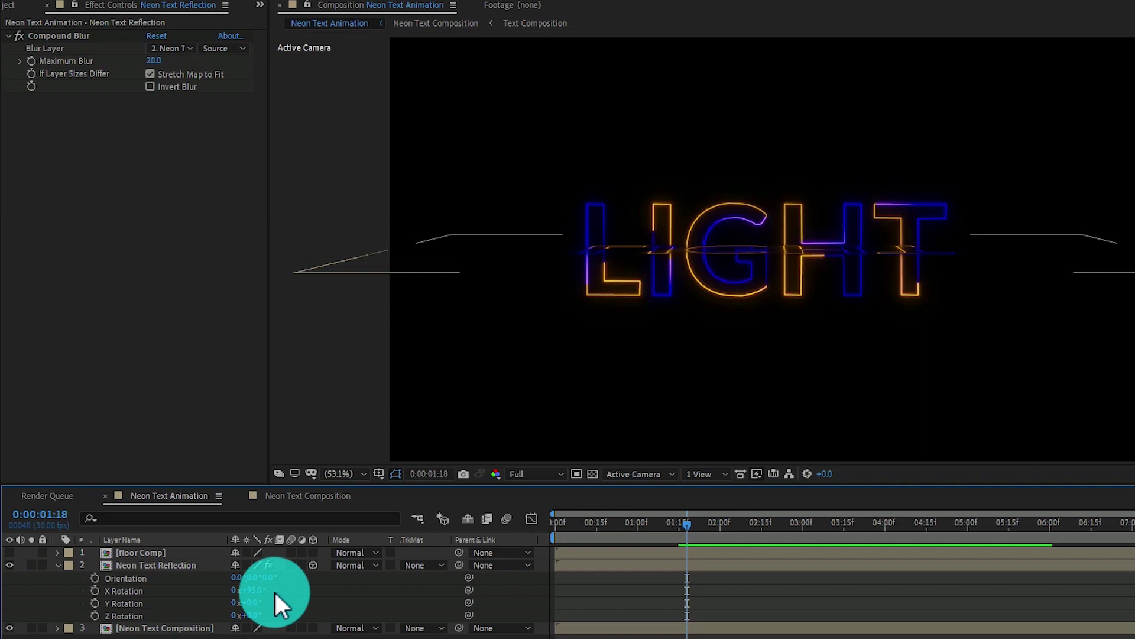
Move the Neon Text Reflection layer down to just beneath the LIGHT text and scale it to 105%.
{"action": "left_click", "coordinate": [197, 564]}
{"action": "left_click_drag", "start_coordinate": [767, 299], "coordinate": [768, 350]}
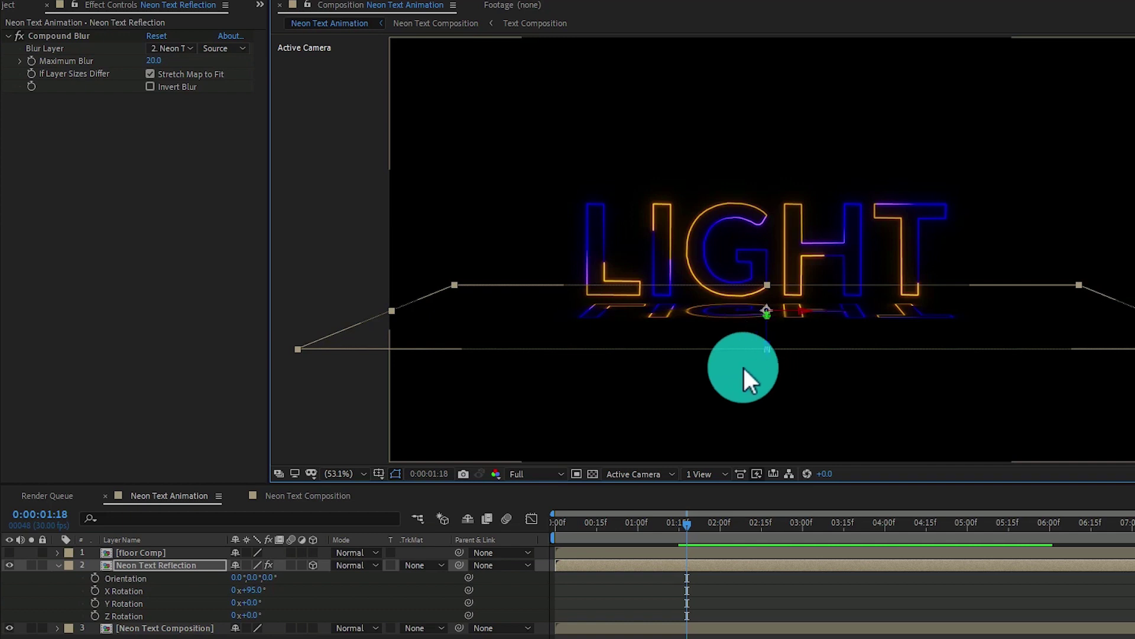
{"action": "left_click", "coordinate": [190, 568]}
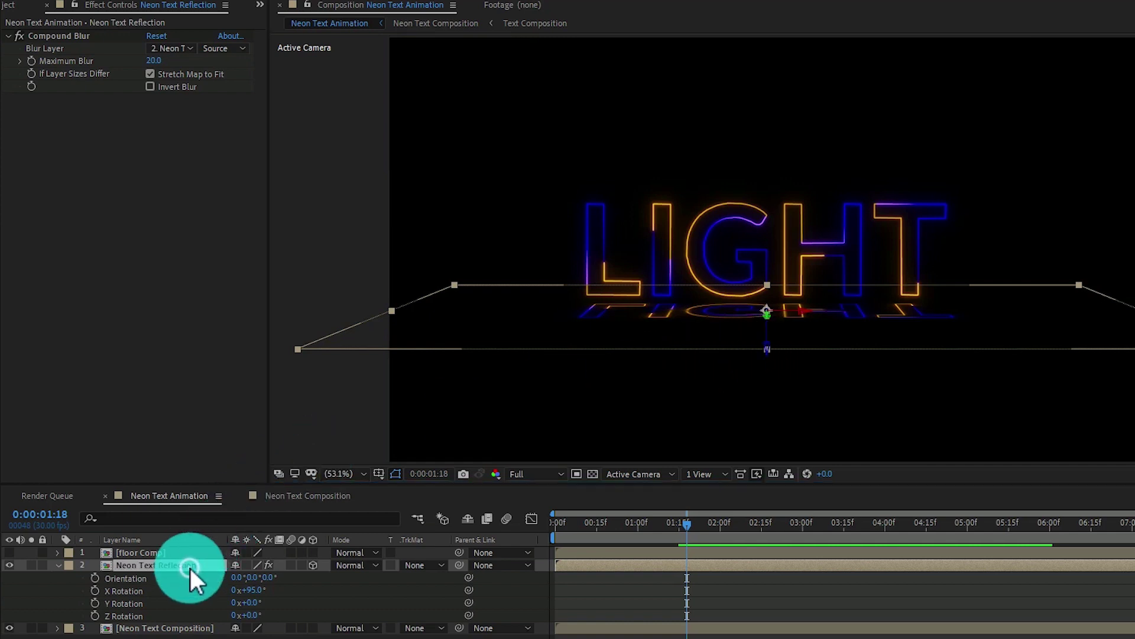
{"action": "key", "text": "s"}
{"action": "left_click_drag", "start_coordinate": [307, 580], "coordinate": [306, 583]}
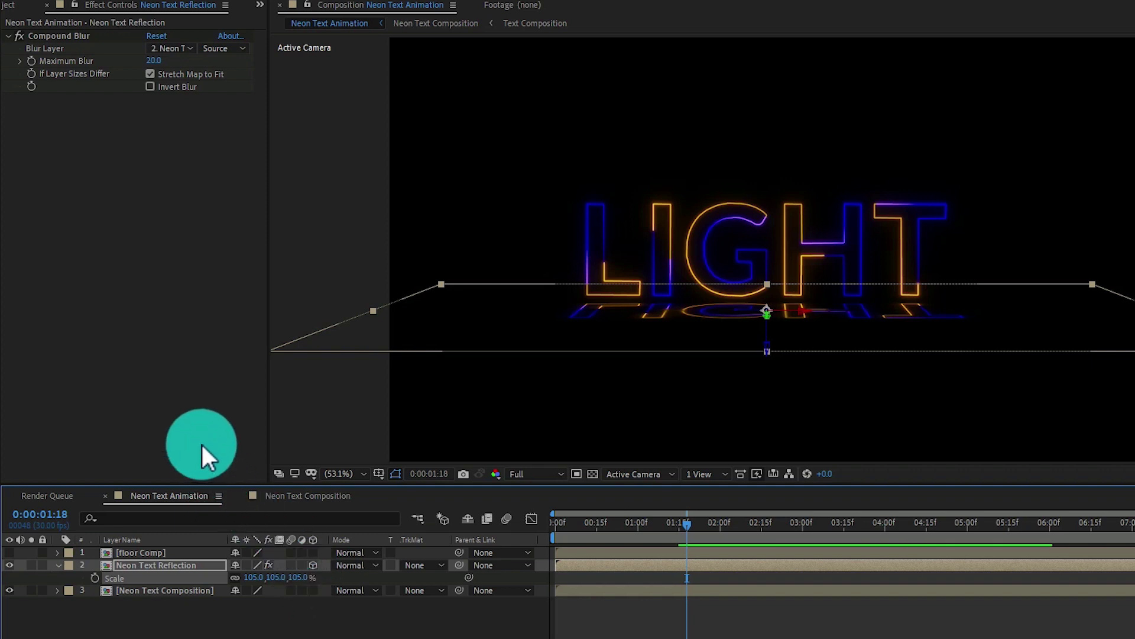
Set the reflection's Compound Blur to use floor Comp as Blur Layer with a Maximum Blur of 40.
{"action": "left_click", "coordinate": [179, 566]}
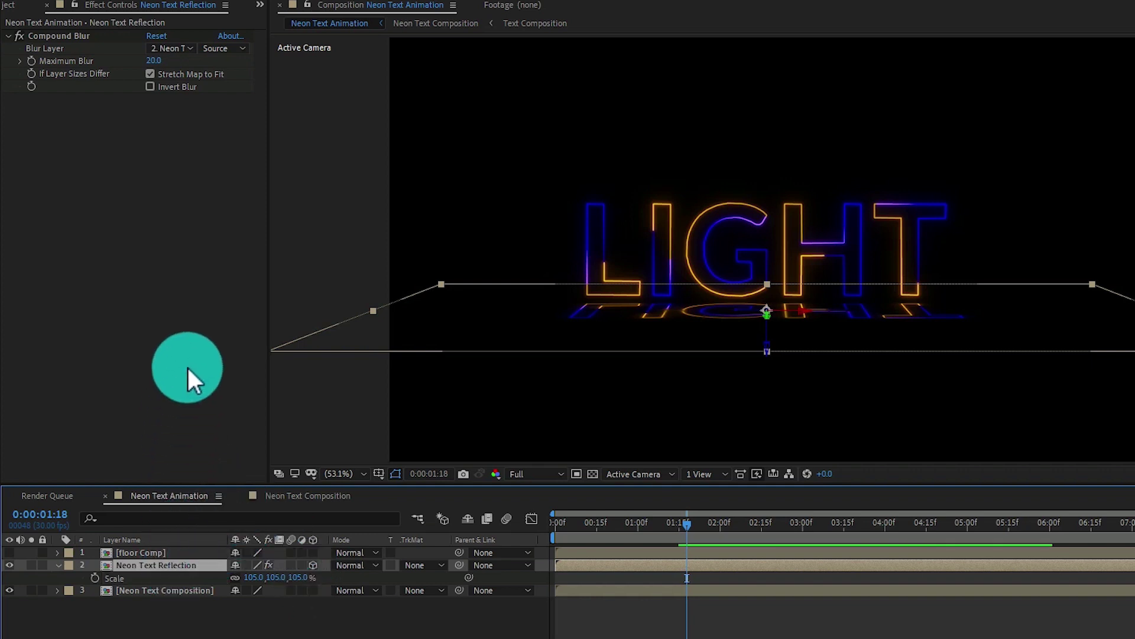
{"action": "left_click", "coordinate": [190, 360]}
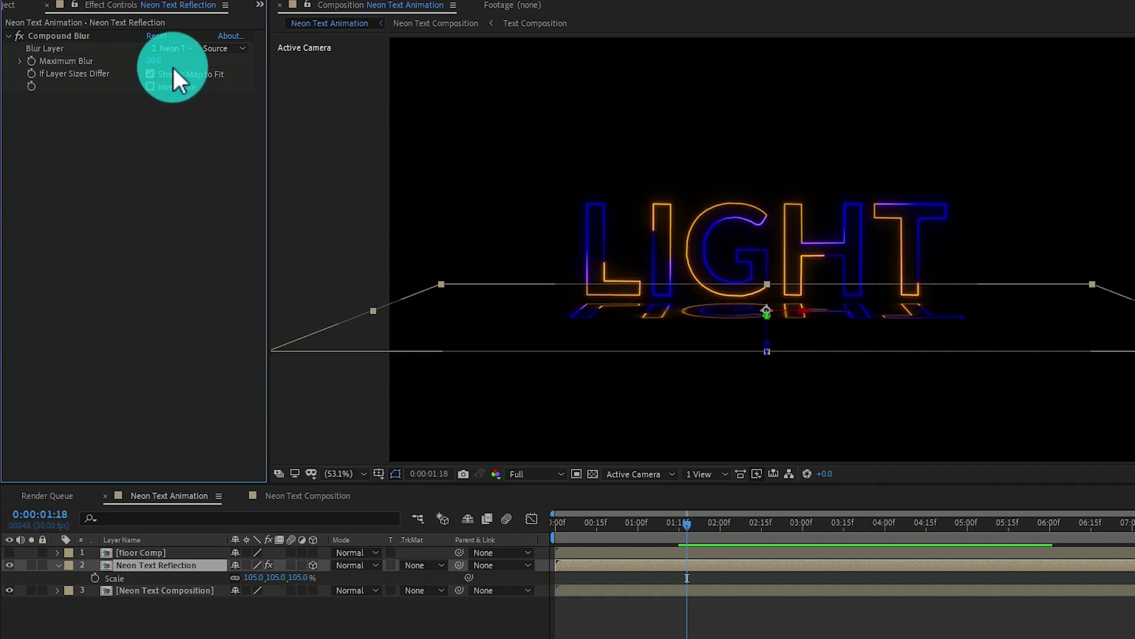
{"action": "left_click", "coordinate": [165, 47]}
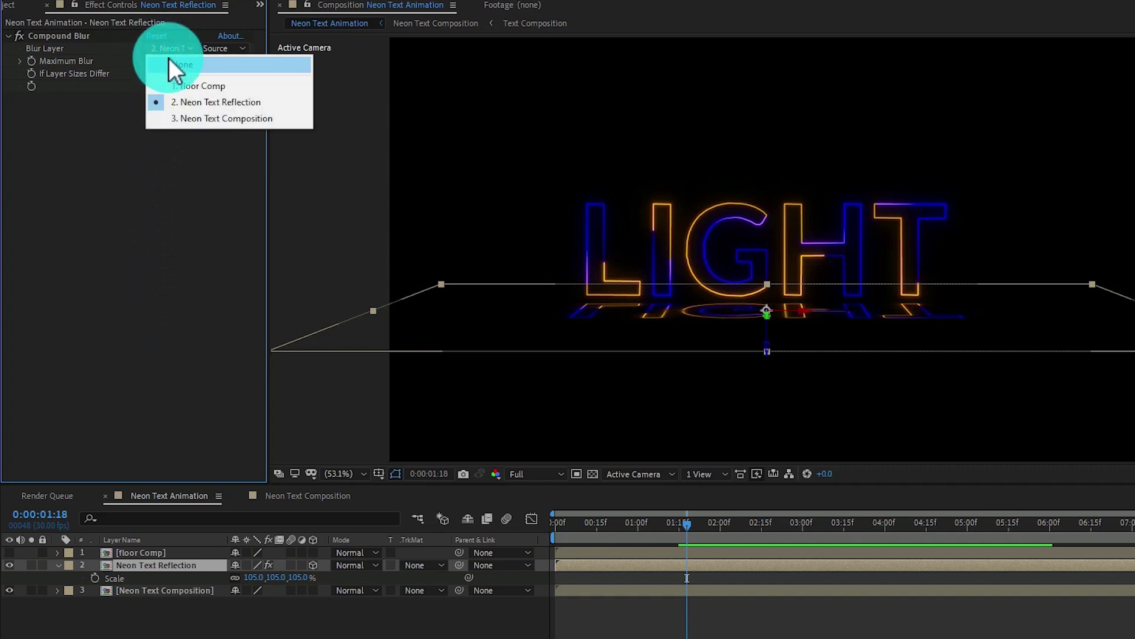
{"action": "left_click", "coordinate": [181, 82]}
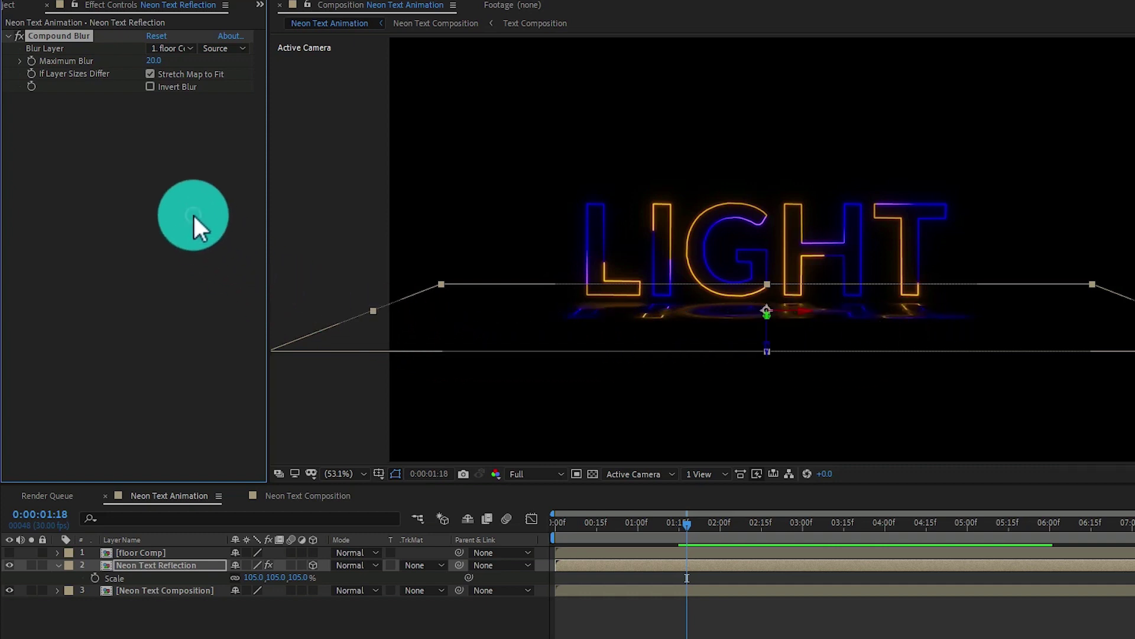
{"action": "left_click", "coordinate": [192, 214]}
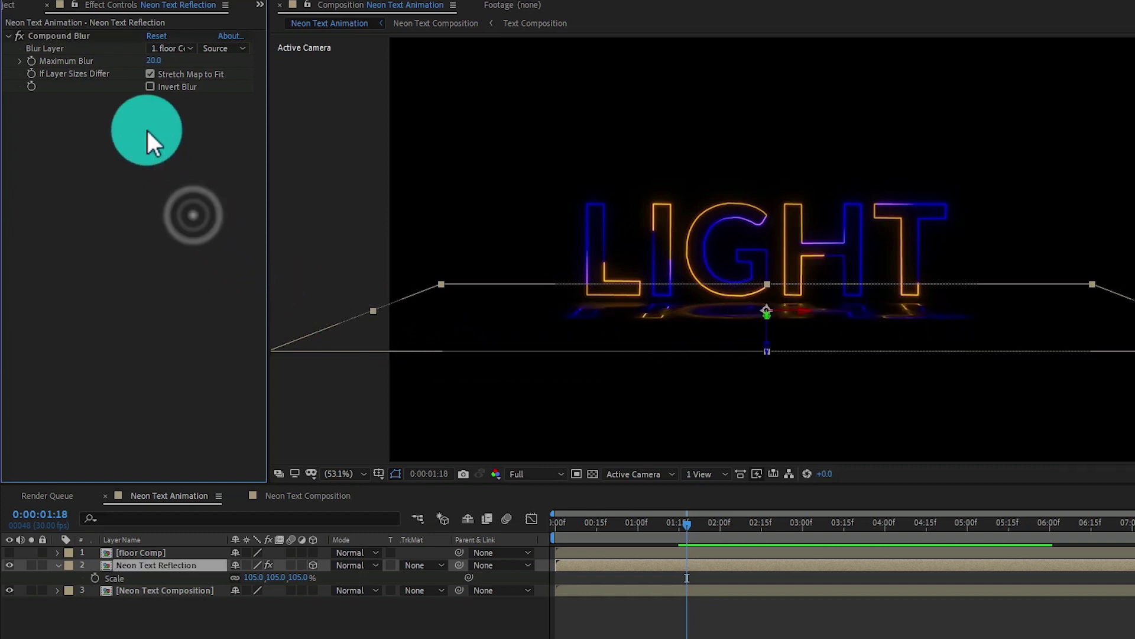
{"action": "left_click", "coordinate": [160, 61]}
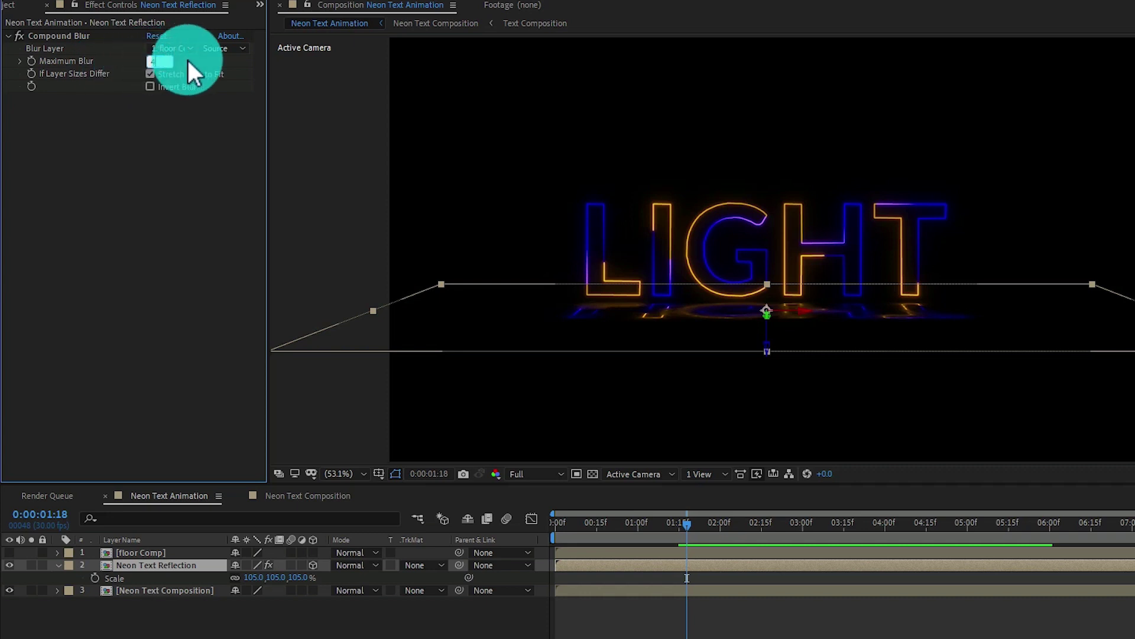
{"action": "left_click", "coordinate": [202, 131]}
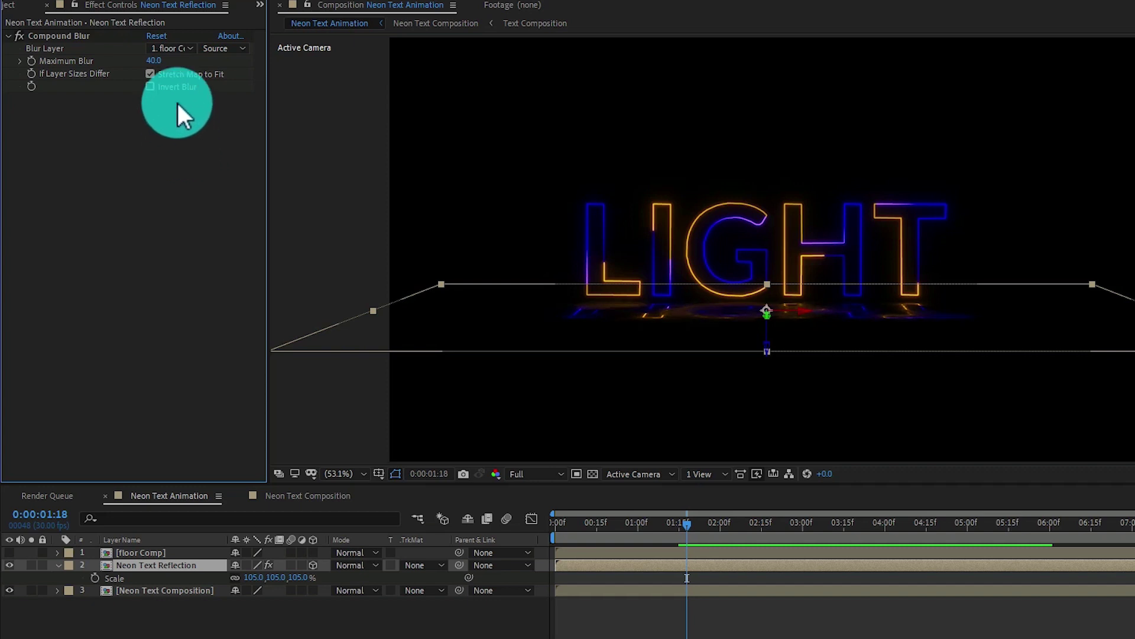
{"action": "left_click", "coordinate": [191, 219]}
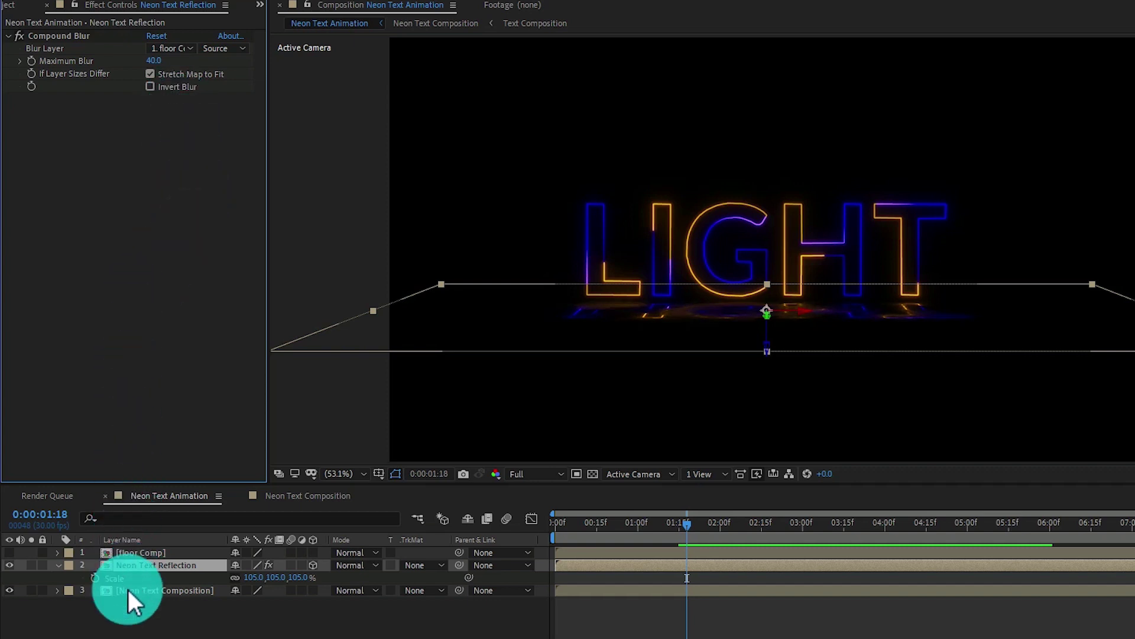
Add a new adjustment layer directly above the Neon Text Reflection layer.
{"action": "left_click", "coordinate": [148, 606]}
{"action": "left_click", "coordinate": [151, 565]}
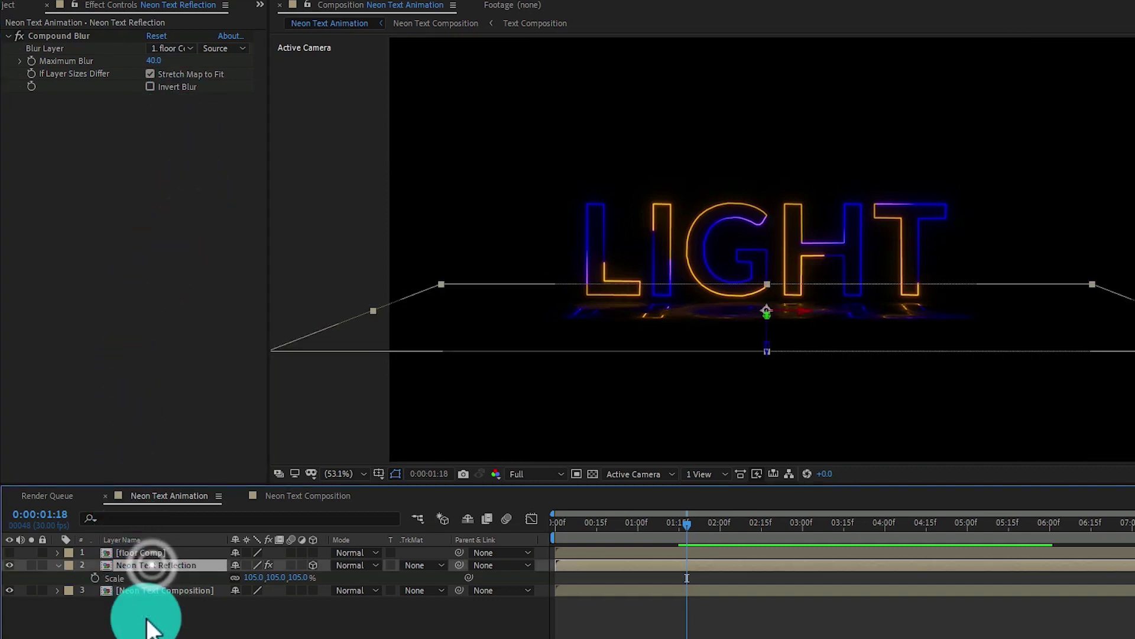
{"action": "right_click", "coordinate": [148, 615]}
{"action": "mouse_move", "coordinate": [258, 455]}
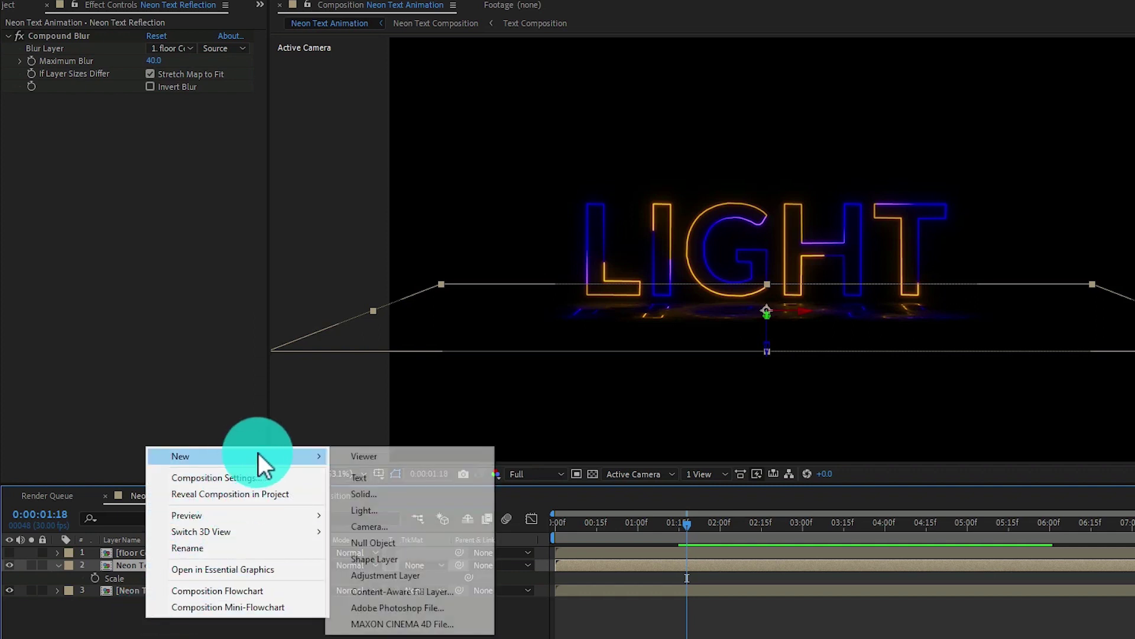
{"action": "left_click", "coordinate": [389, 575]}
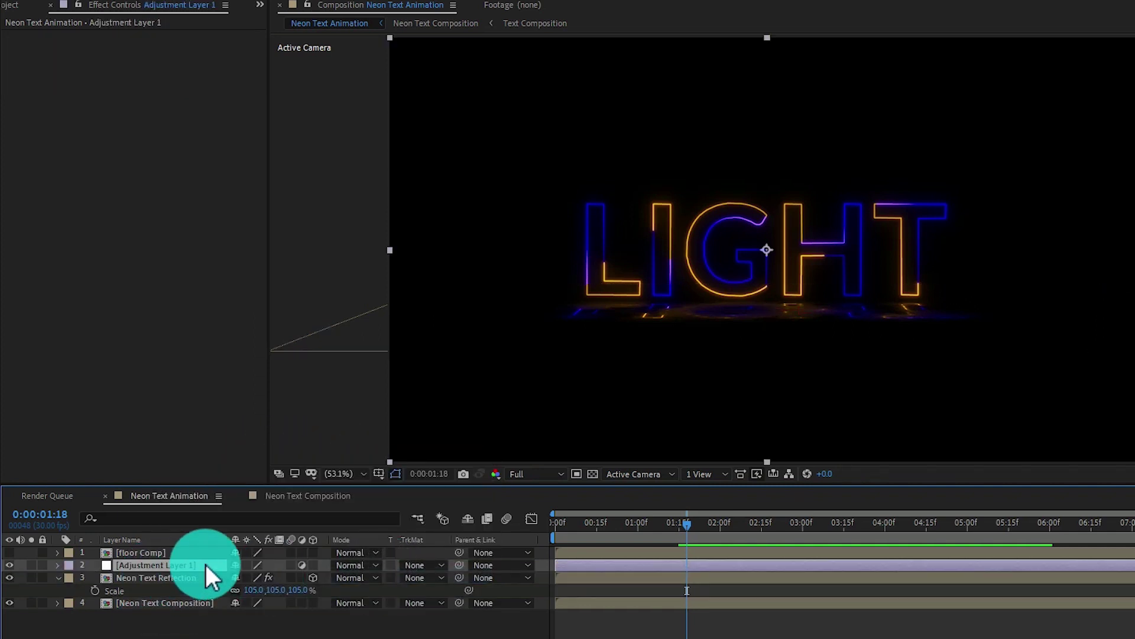
Rename the adjustment layer as Glow.
{"action": "right_click", "coordinate": [180, 565]}
{"action": "left_click", "coordinate": [188, 563]}
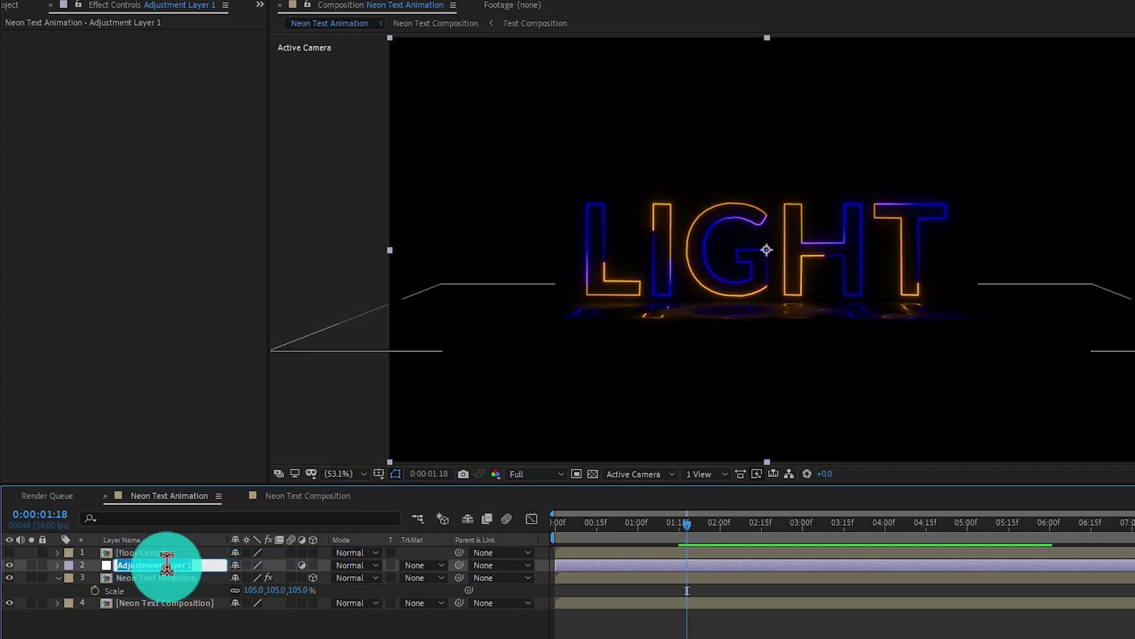
{"action": "key", "text": "BackSpace"}
{"action": "type", "text": "G"}
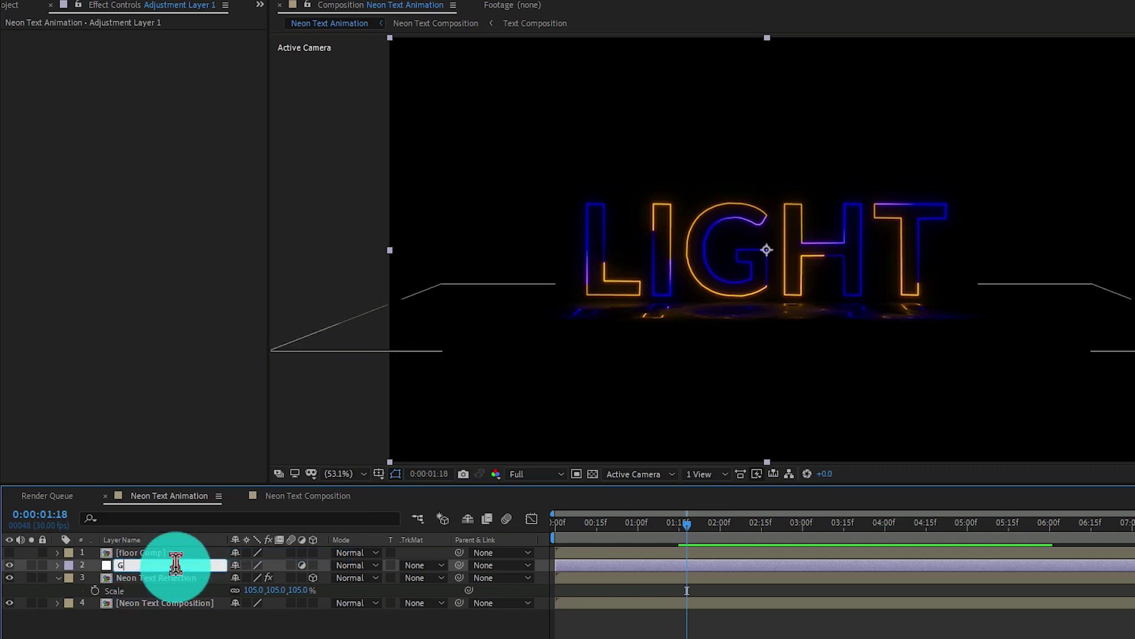
{"action": "type", "text": "low"}
{"action": "key", "text": "Return"}
{"action": "left_click", "coordinate": [204, 622]}
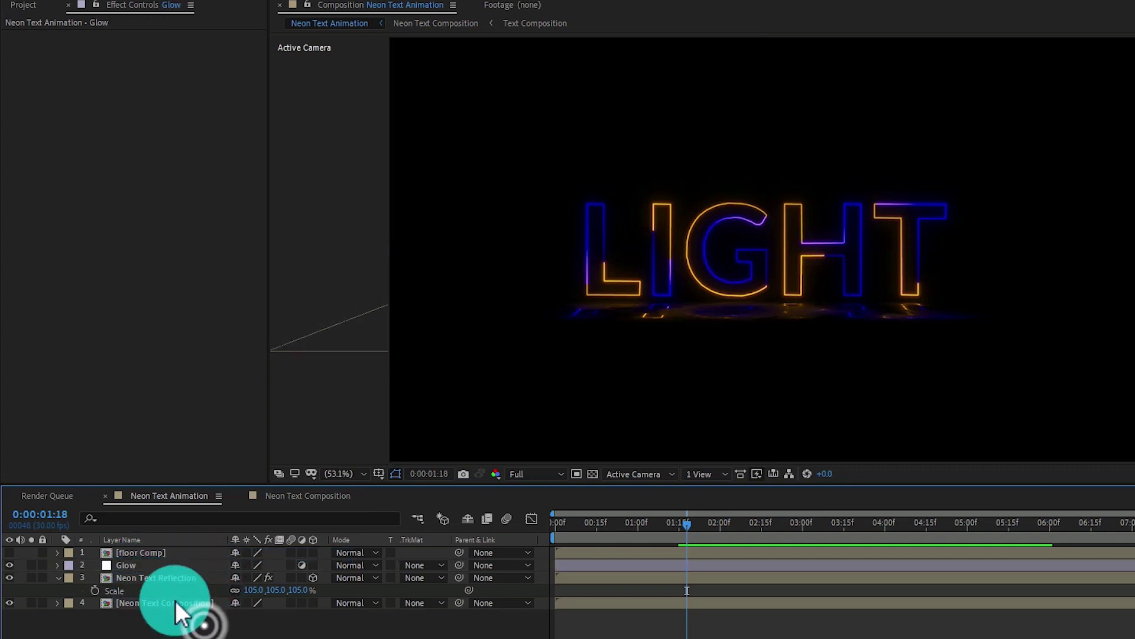
Find the Stylize Glow effect and apply it to the Glow adjustment layer.
{"action": "left_click", "coordinate": [195, 565]}
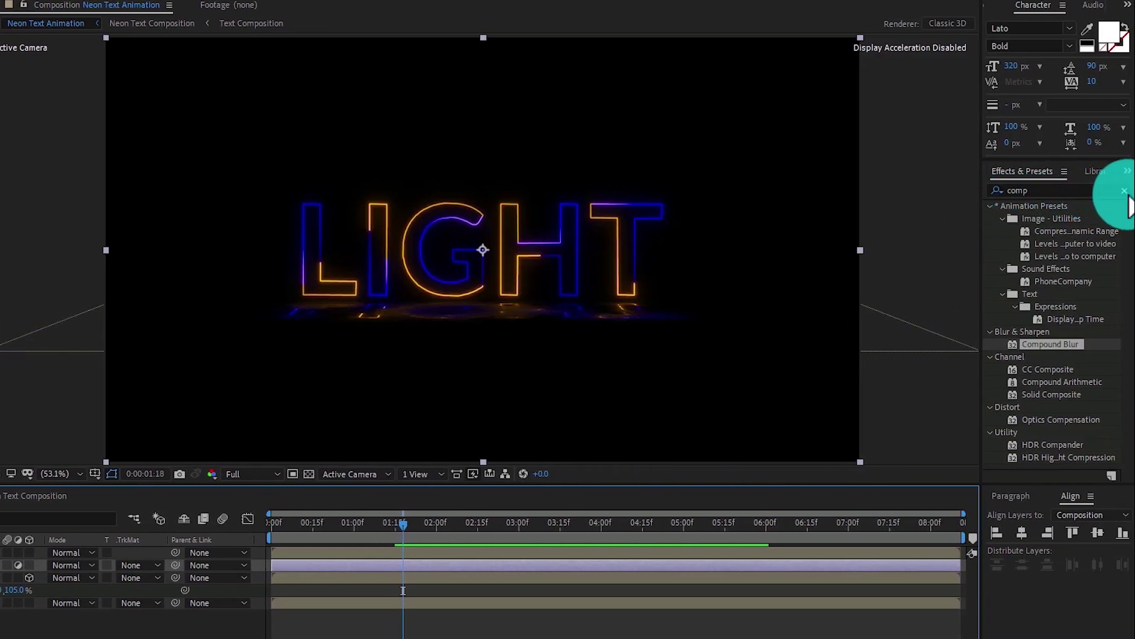
{"action": "left_click", "coordinate": [1124, 190]}
{"action": "left_click", "coordinate": [1089, 189]}
{"action": "type", "text": "gl"}
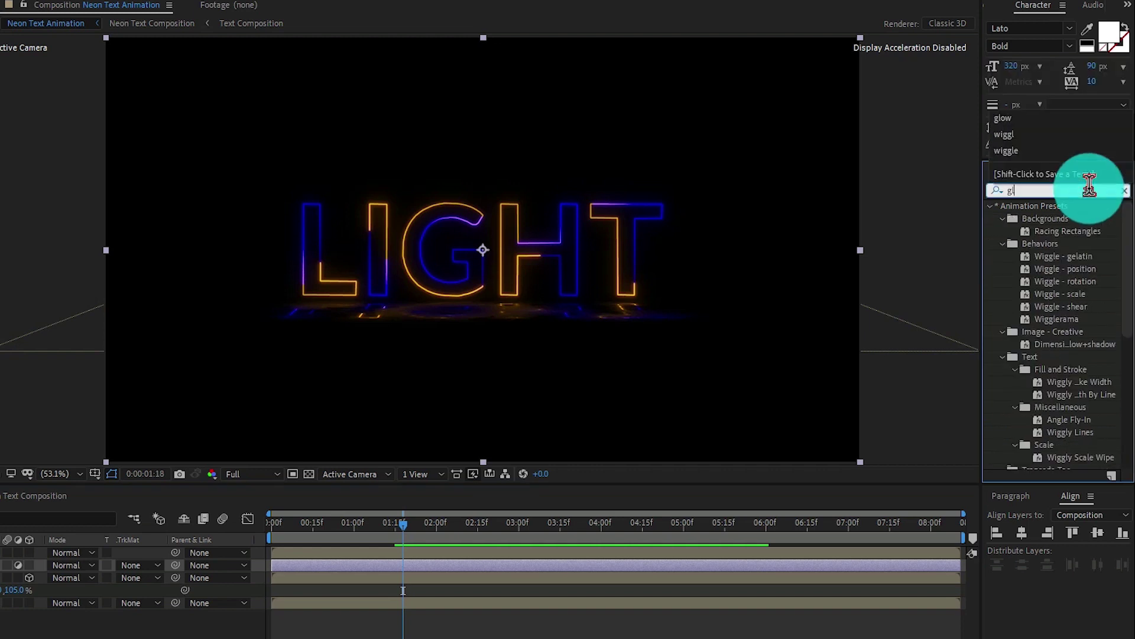
{"action": "type", "text": "ow"}
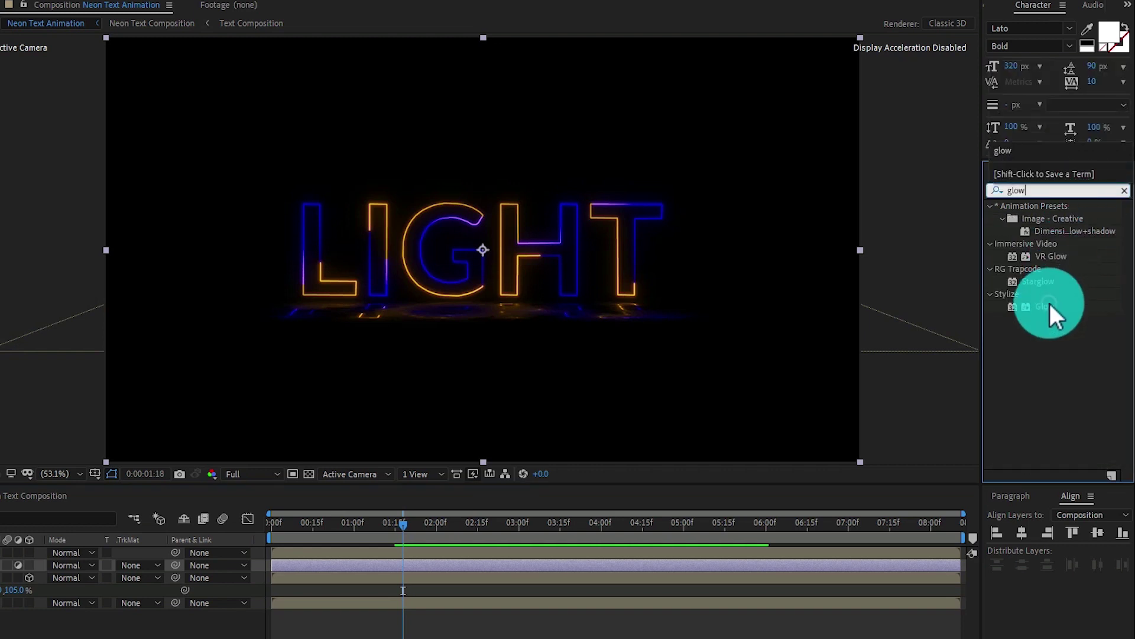
{"action": "left_click_drag", "start_coordinate": [1051, 305], "coordinate": [313, 435]}
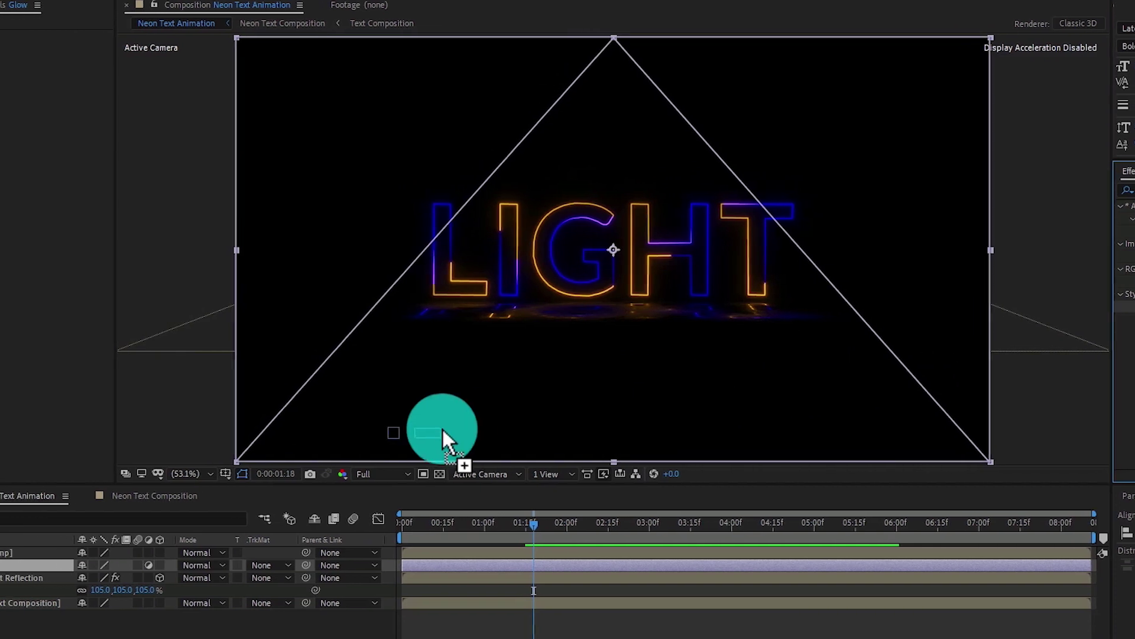
{"action": "left_click_drag", "start_coordinate": [443, 430], "coordinate": [181, 564]}
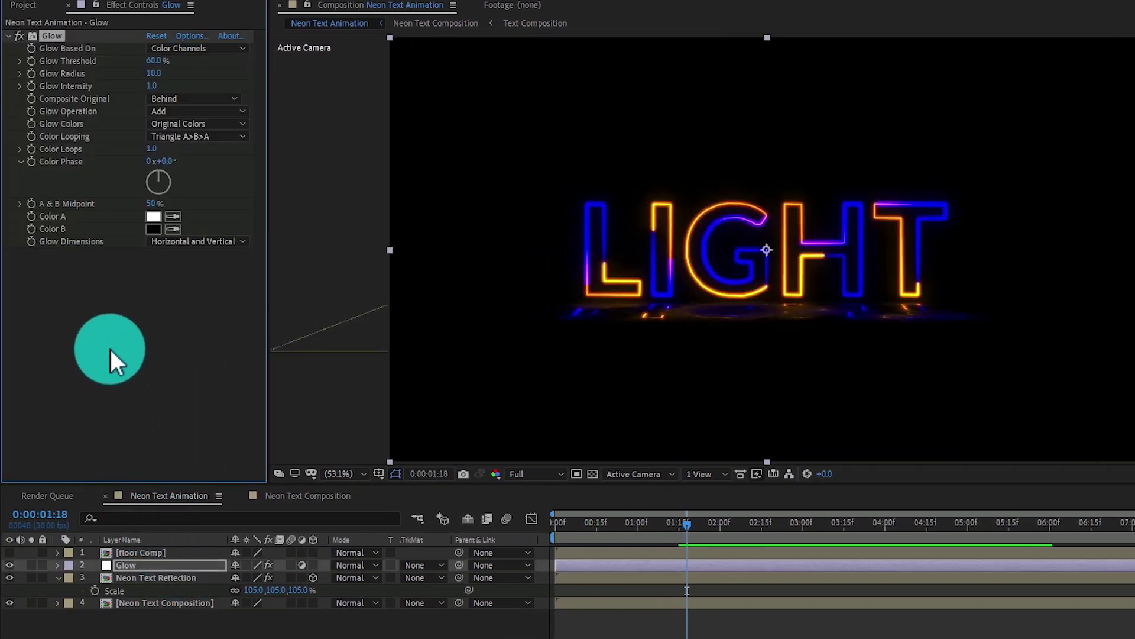
Set the Glow effect's Glow Radius to 100.
{"action": "left_click", "coordinate": [151, 73]}
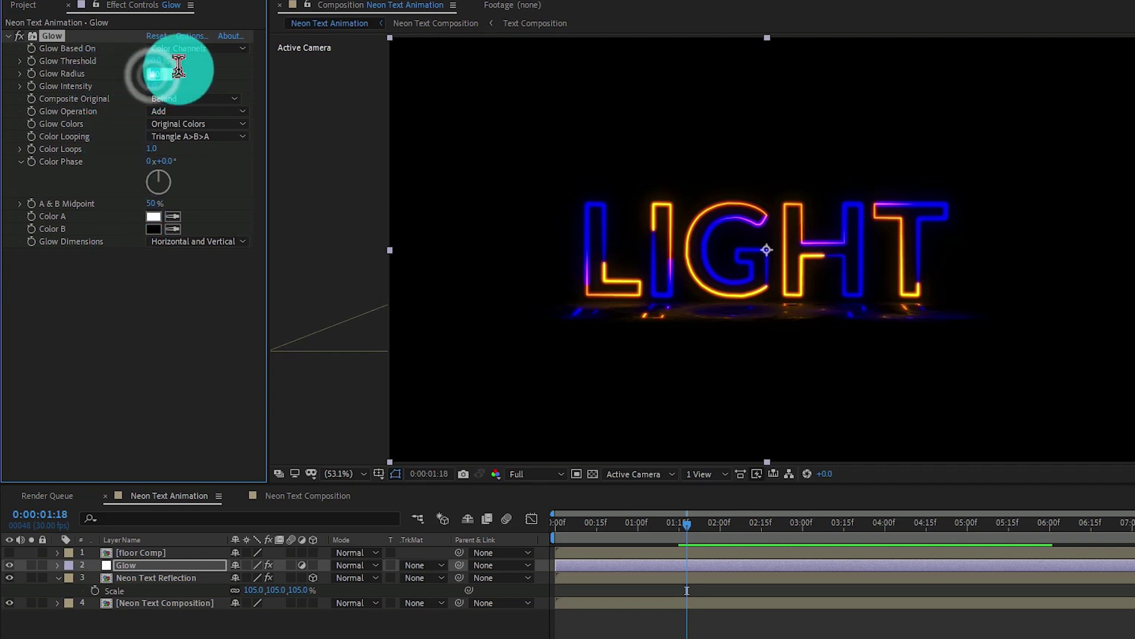
{"action": "type", "text": "10"}
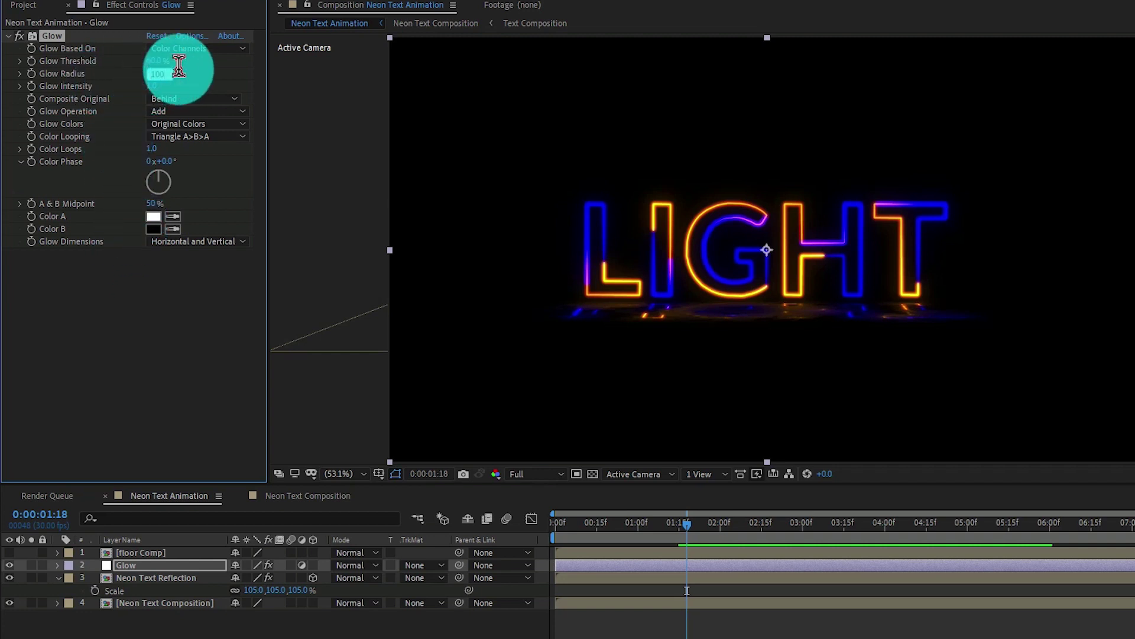
{"action": "type", "text": "0"}
{"action": "left_click", "coordinate": [196, 75]}
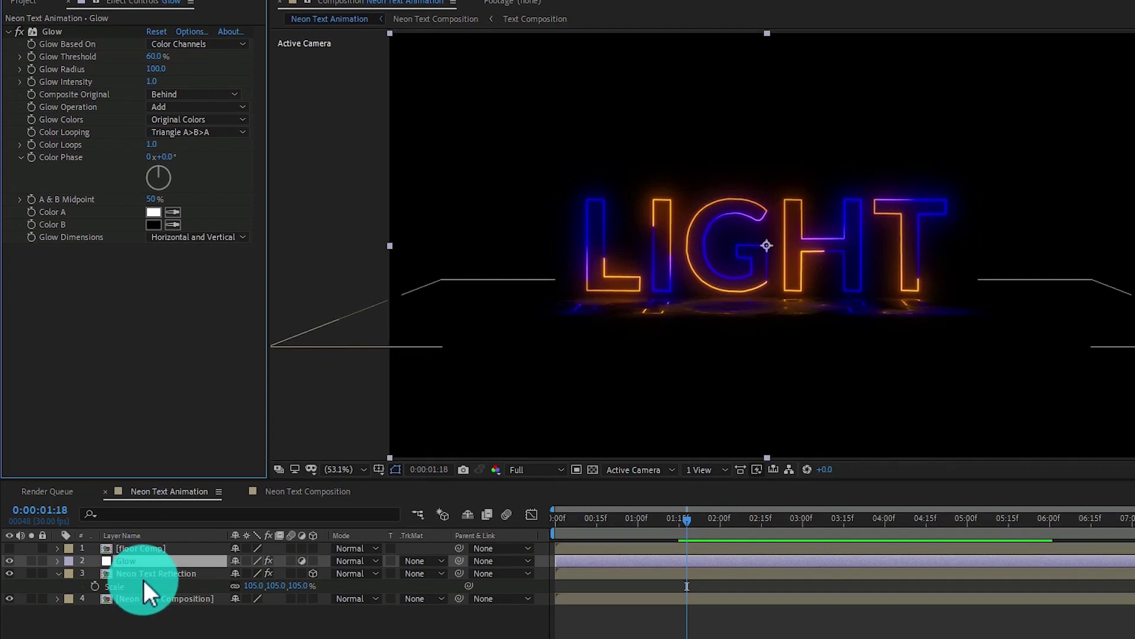
Duplicate the Neon Text Composition layer.
{"action": "left_click", "coordinate": [148, 602]}
{"action": "key", "text": "ctrl+d"}
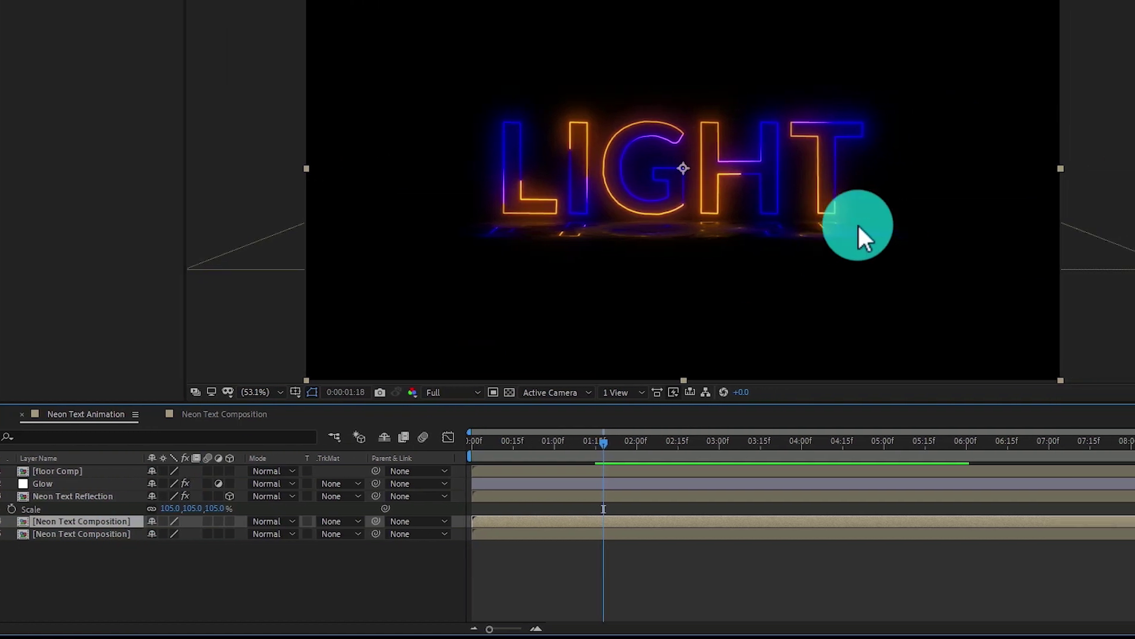
Find the Fast Box Blur effect and apply it to the upper Neon Text Composition layer.
{"action": "left_click", "coordinate": [1045, 106]}
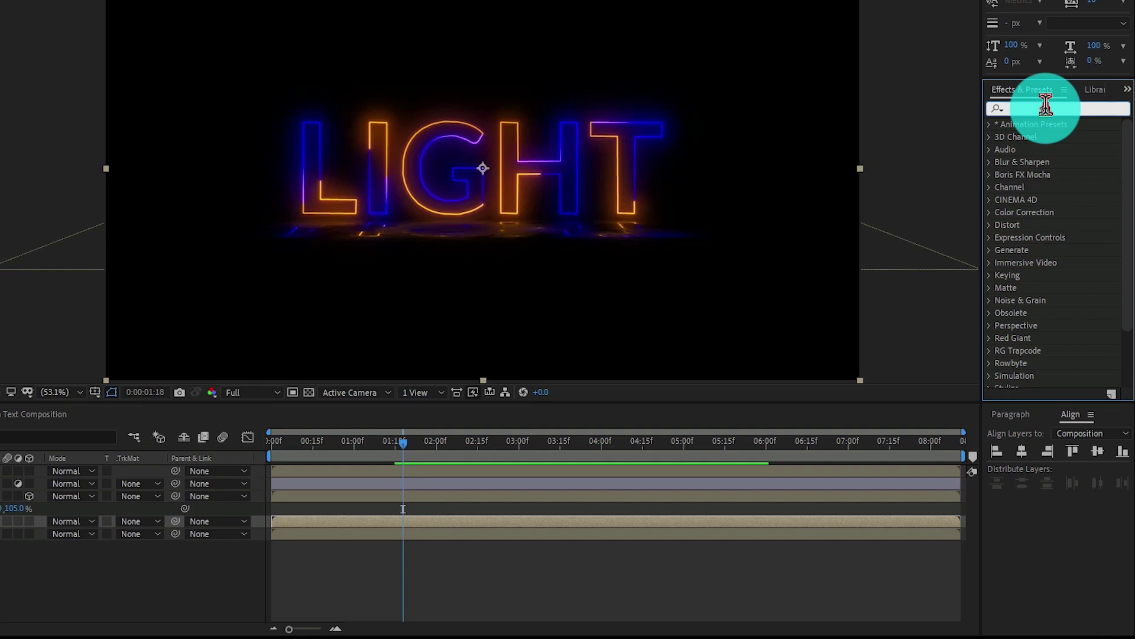
{"action": "type", "text": "fa"}
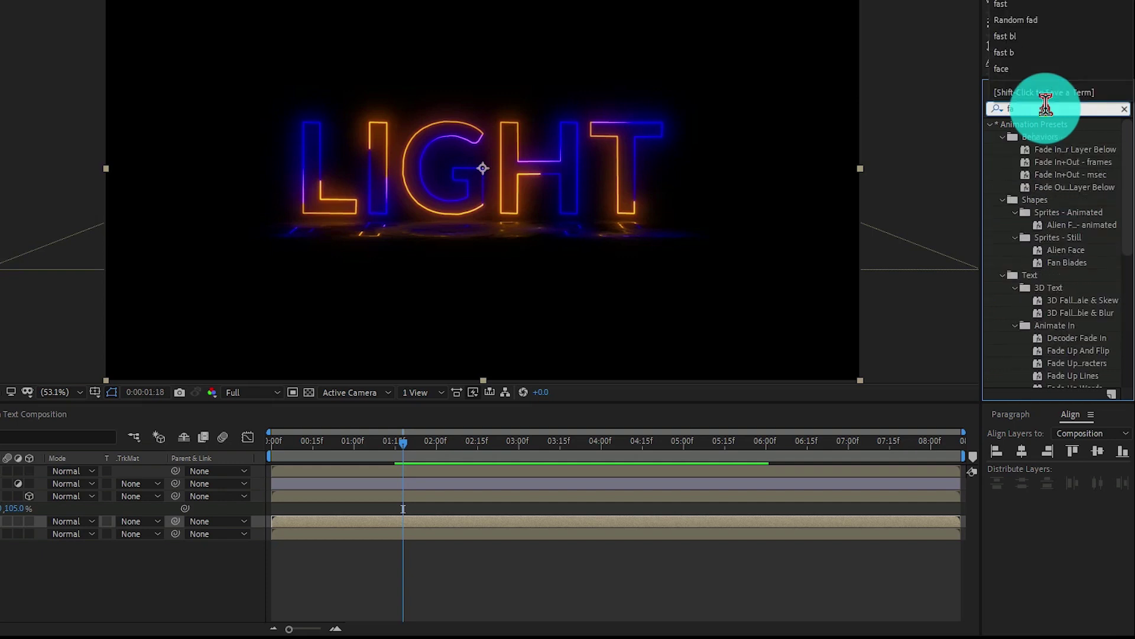
{"action": "type", "text": "st"}
{"action": "left_click", "coordinate": [1076, 244]}
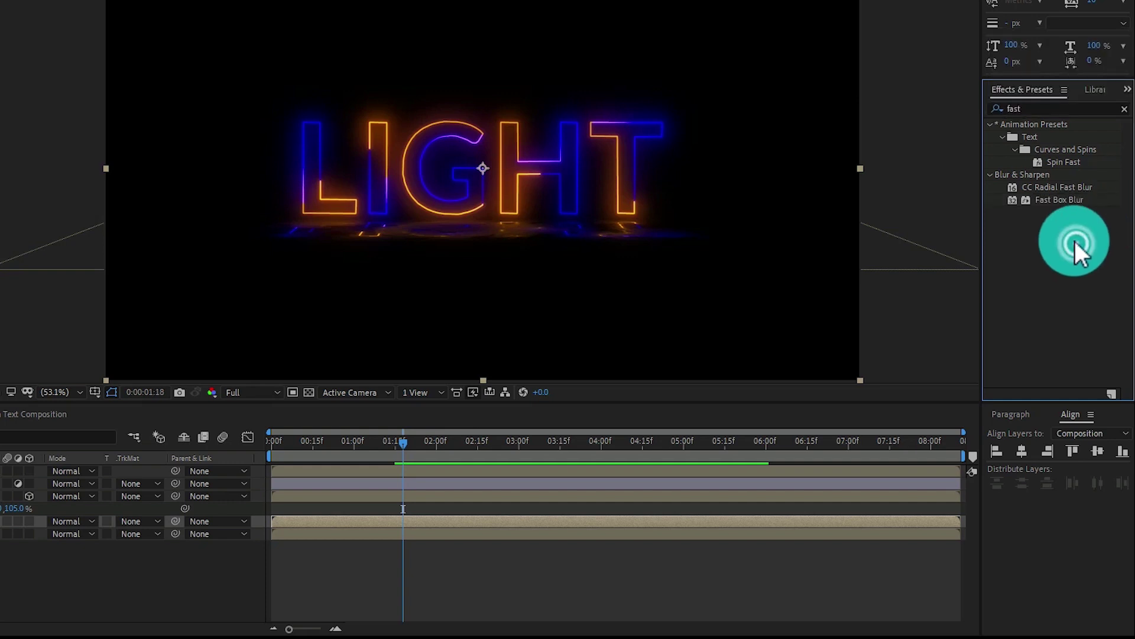
{"action": "left_click_drag", "start_coordinate": [1063, 201], "coordinate": [157, 524]}
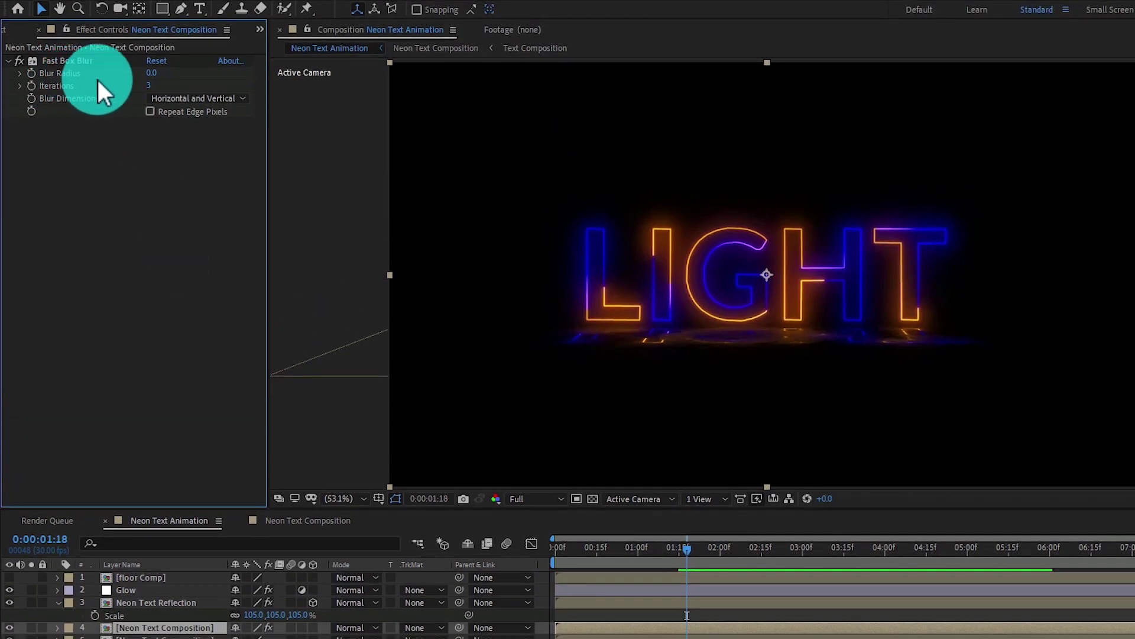
Set the Fast Box Blur's Blur Radius to 550.
{"action": "left_click", "coordinate": [157, 74]}
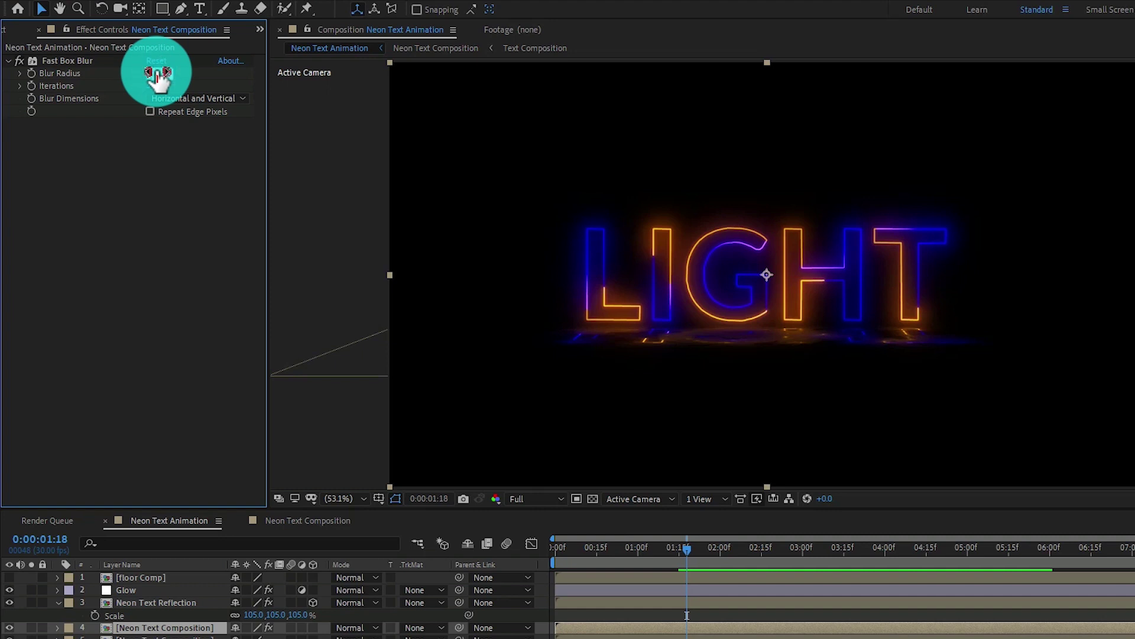
{"action": "type", "text": "150"}
{"action": "left_click", "coordinate": [162, 177]}
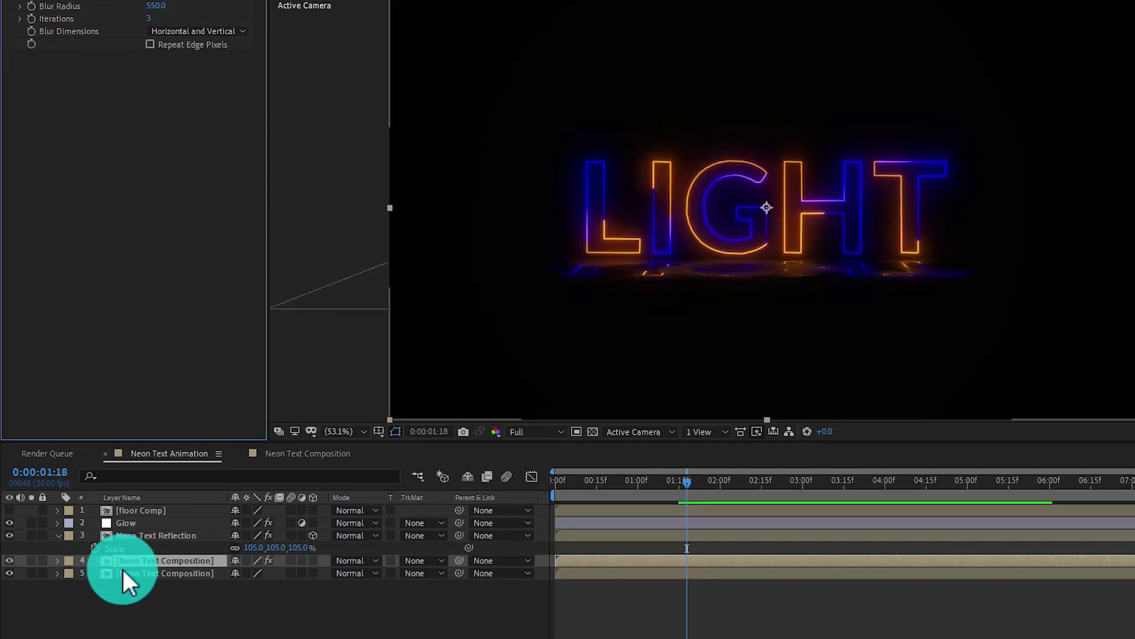
Duplicate the blurred Neon Text Composition layer twice.
{"action": "left_click", "coordinate": [137, 540]}
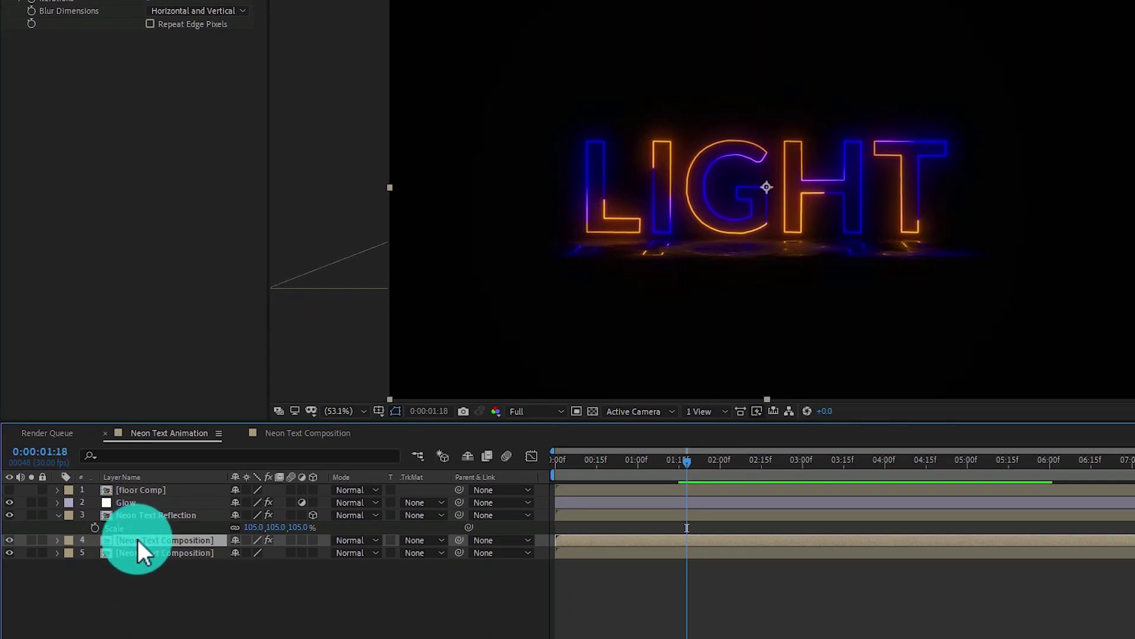
{"action": "key", "text": "ctrl+d"}
{"action": "key", "text": "ctrl+d"}
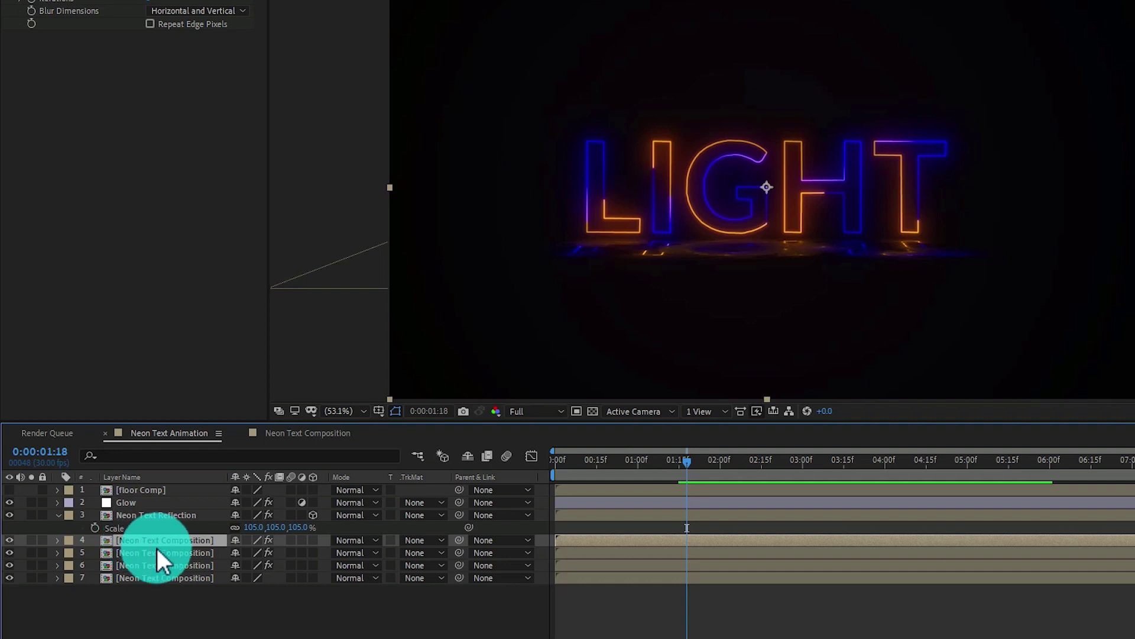
Set the blending mode of the three blurred Neon Text Composition layers to Screen.
{"action": "left_click", "coordinate": [141, 565]}
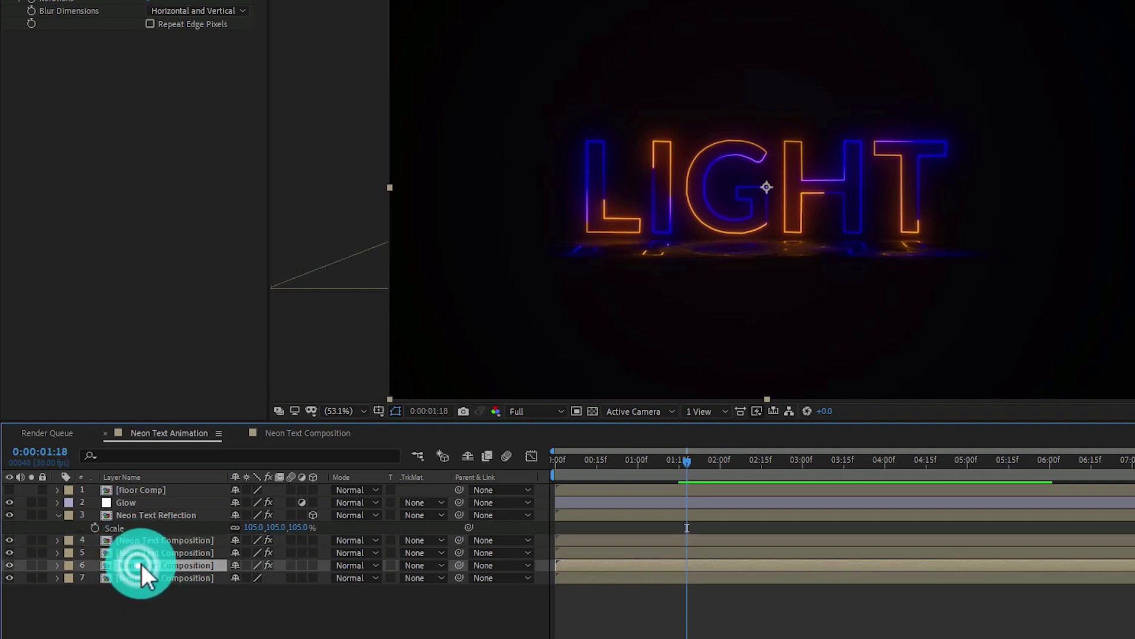
{"action": "left_click", "coordinate": [154, 537], "text": "shift"}
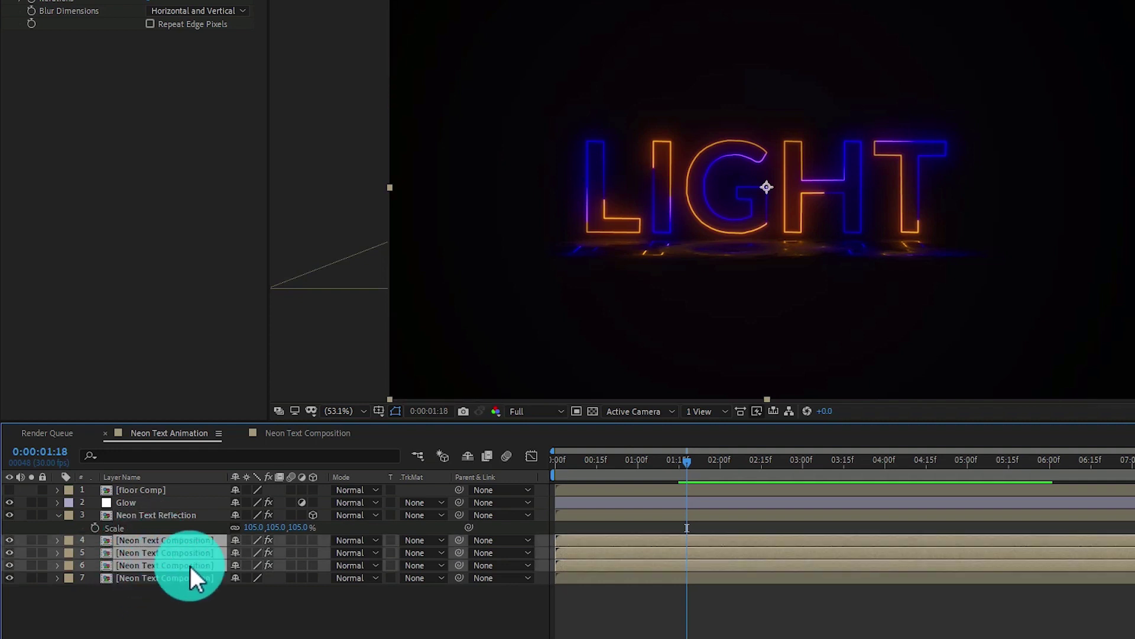
{"action": "left_click", "coordinate": [350, 565]}
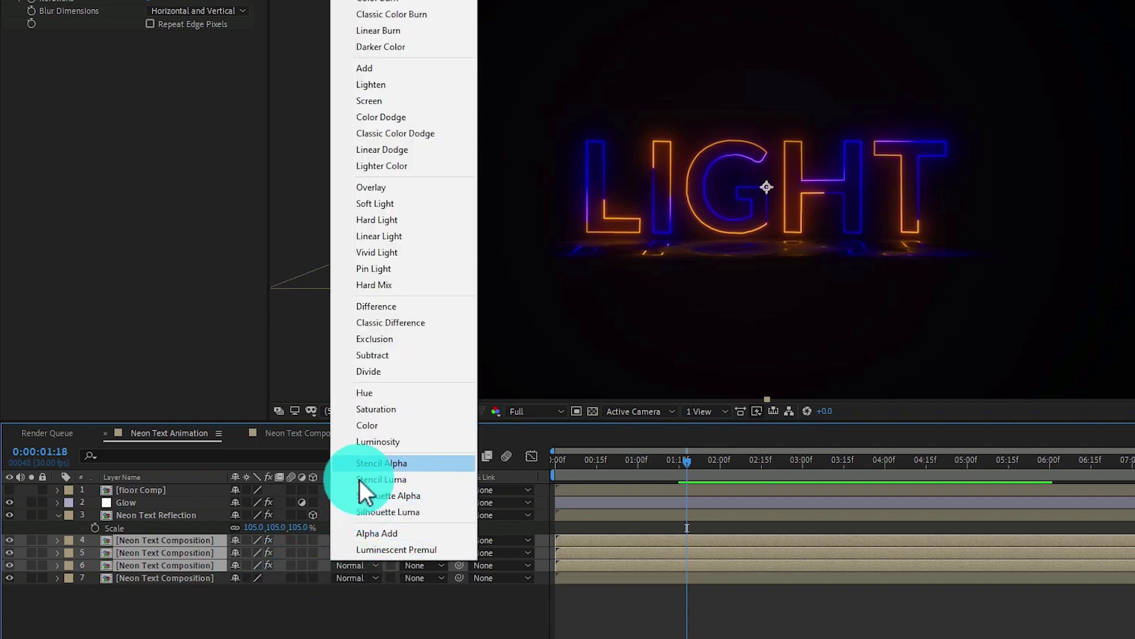
{"action": "left_click", "coordinate": [355, 101]}
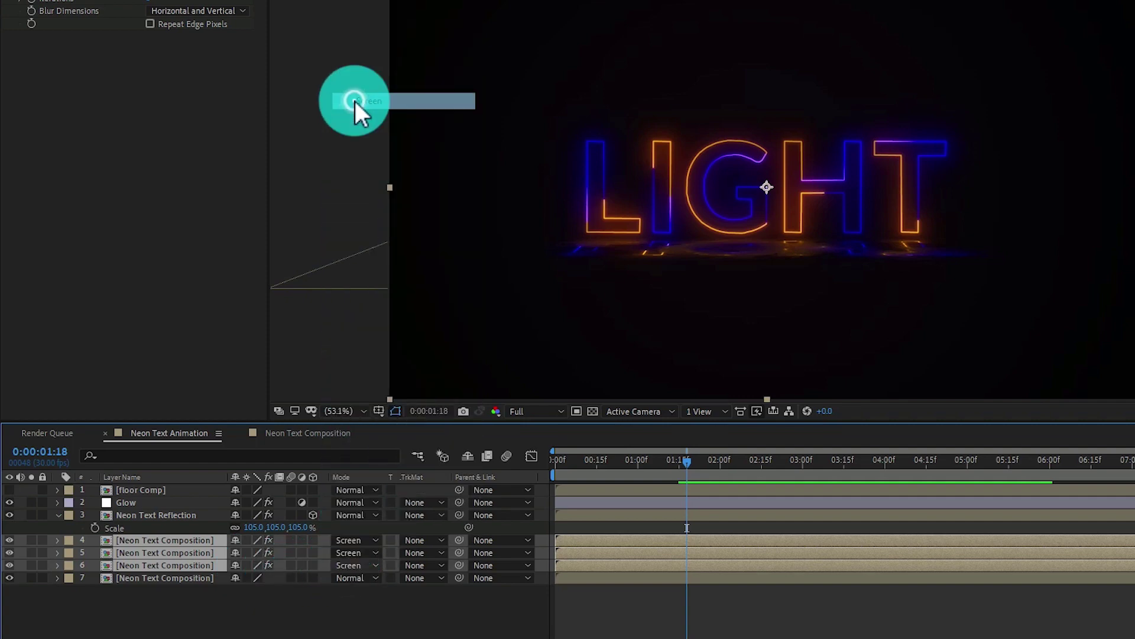
{"action": "left_click", "coordinate": [184, 600]}
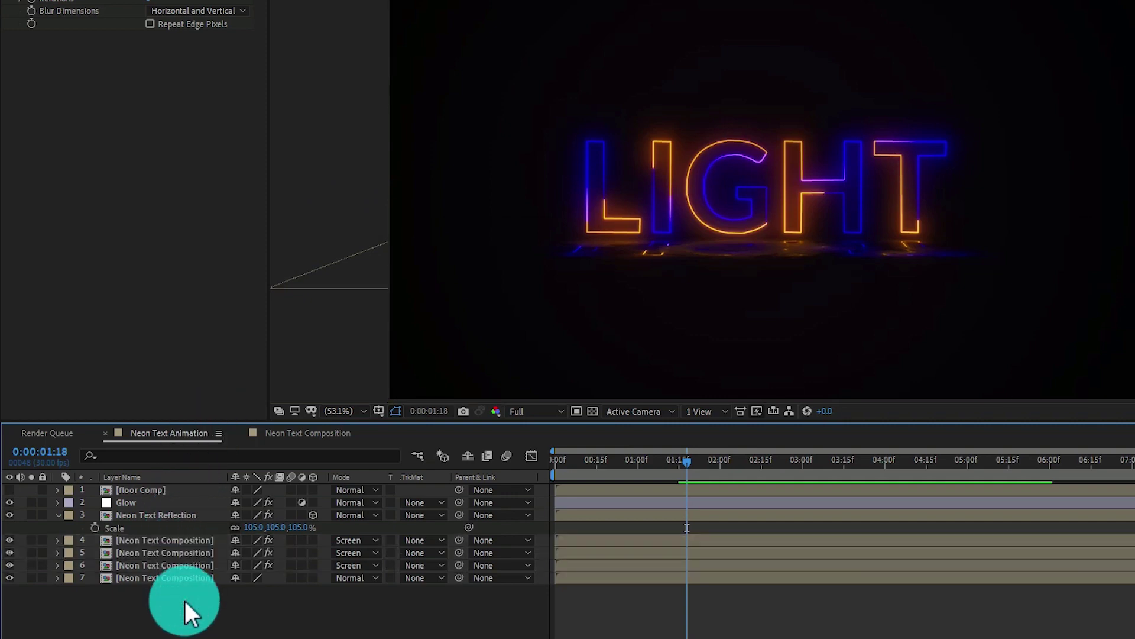
Create a new adjustment layer directly above the topmost Neon Text Composition copy.
{"action": "left_click", "coordinate": [155, 541]}
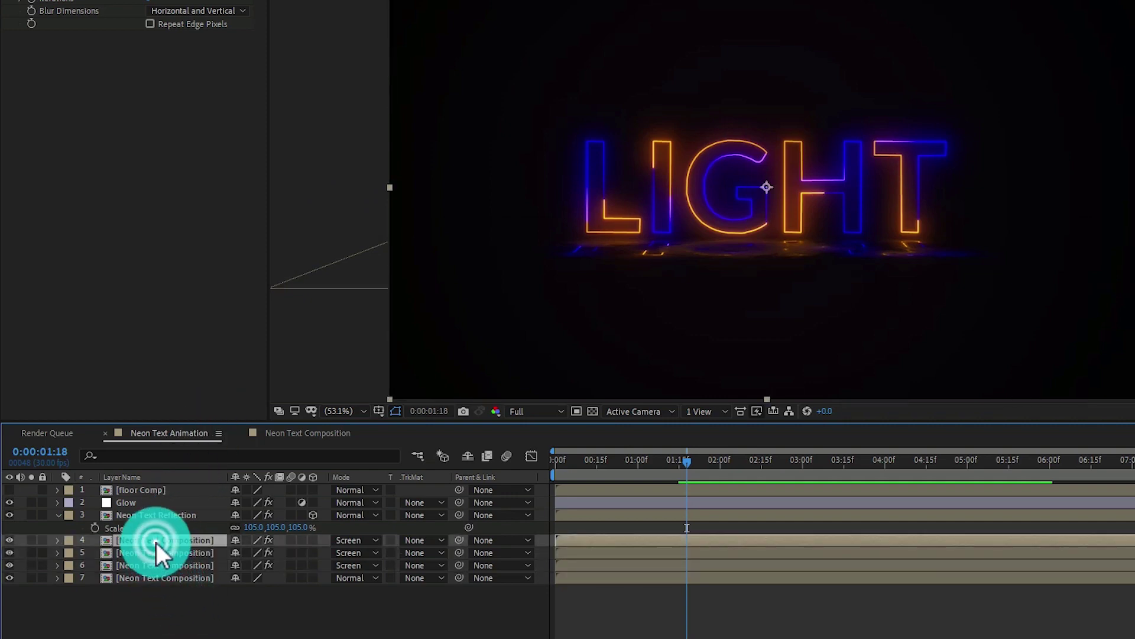
{"action": "right_click", "coordinate": [162, 602]}
{"action": "mouse_move", "coordinate": [232, 452]}
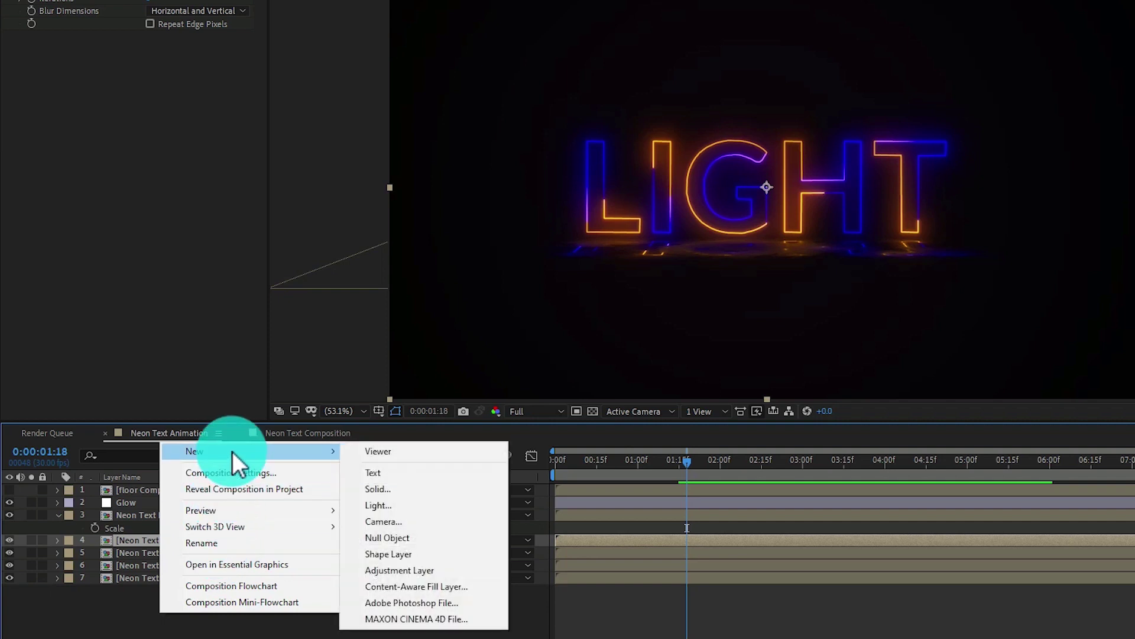
{"action": "left_click", "coordinate": [405, 570]}
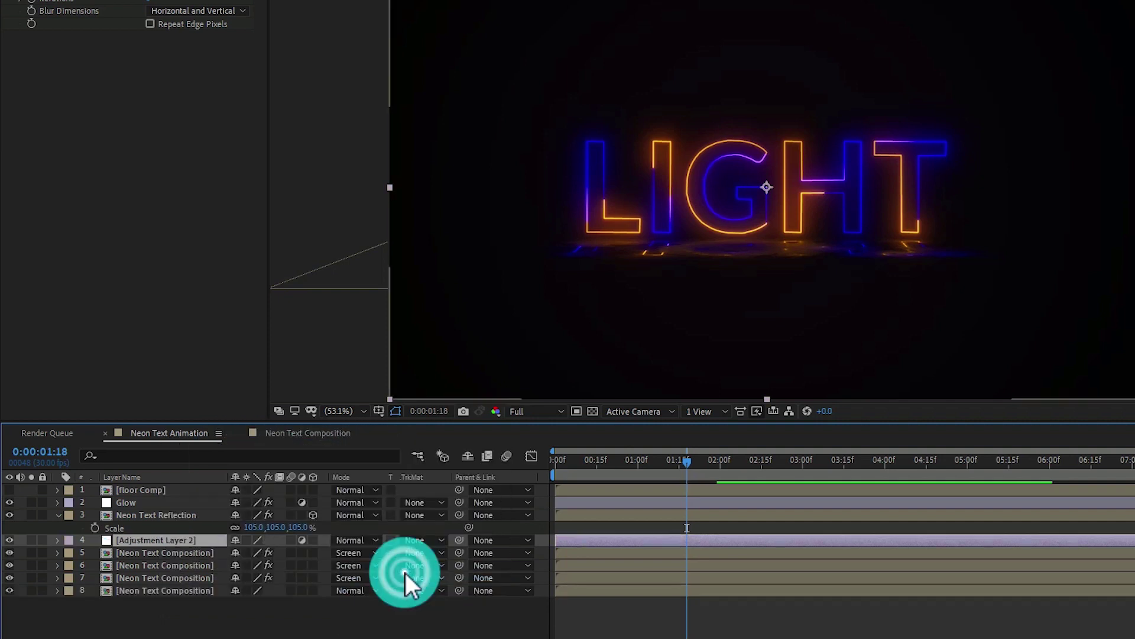
Rename the new adjustment layer as color and move it above the Glow layer.
{"action": "right_click", "coordinate": [166, 541]}
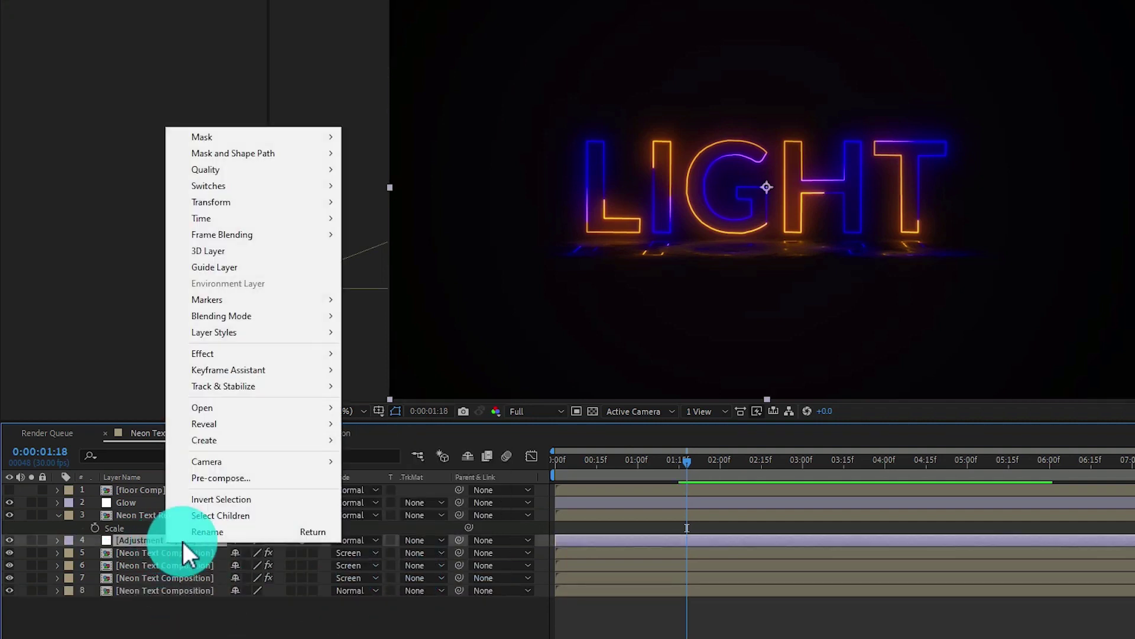
{"action": "left_click", "coordinate": [180, 533]}
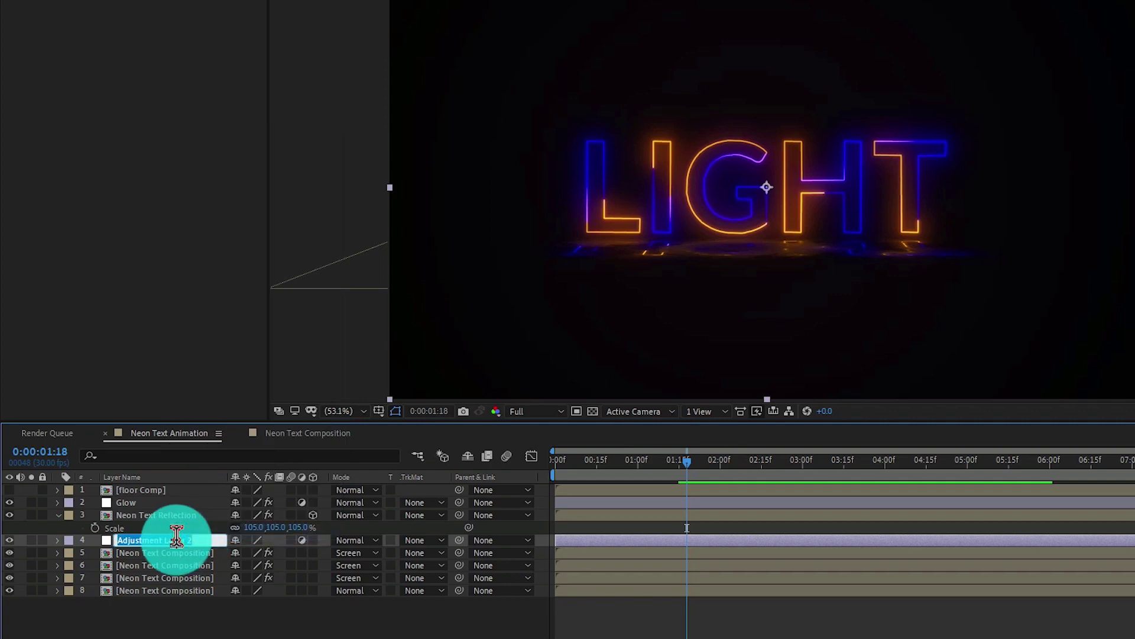
{"action": "type", "text": "color"}
{"action": "key", "text": "Return"}
{"action": "left_click", "coordinate": [176, 624]}
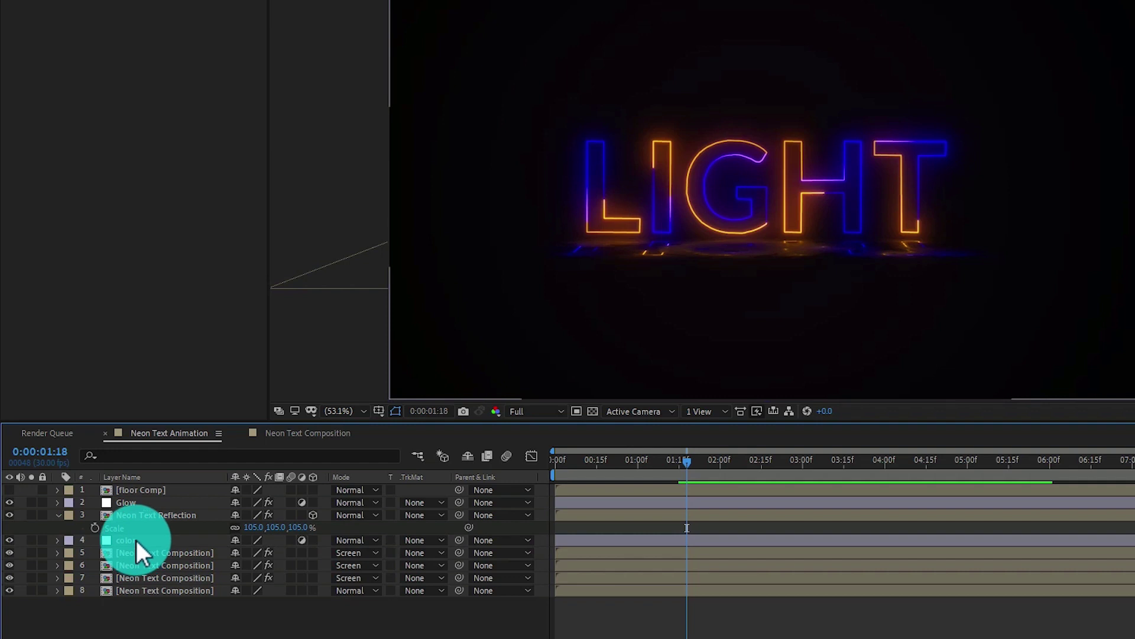
{"action": "left_click_drag", "start_coordinate": [136, 540], "coordinate": [151, 505]}
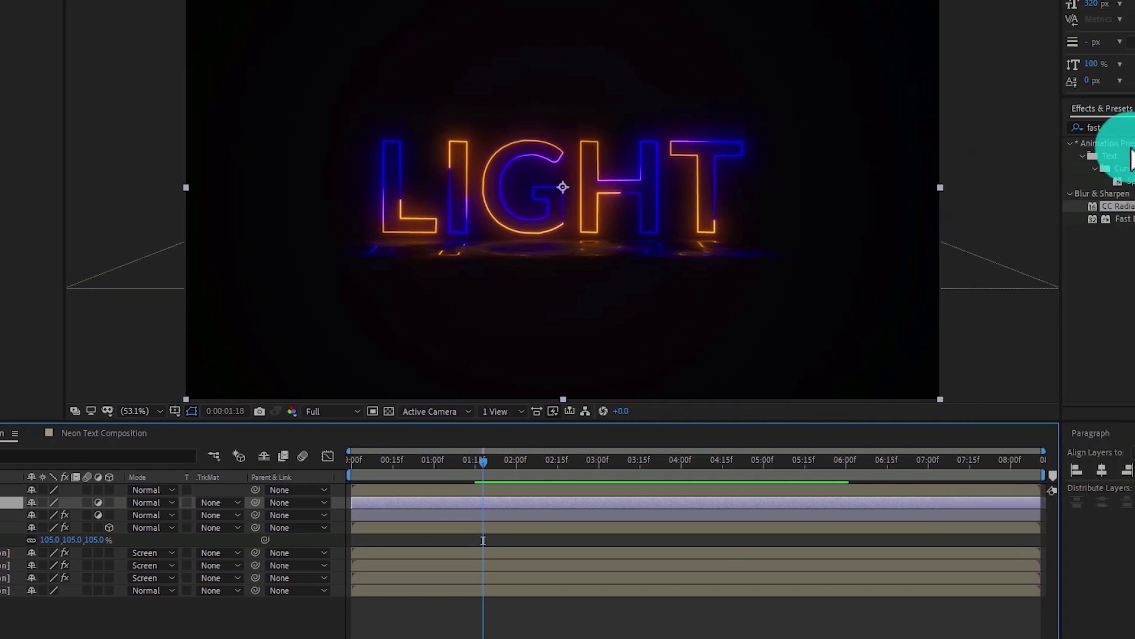
Find the Curves effect and apply it to the color adjustment layer.
{"action": "left_click", "coordinate": [1129, 128]}
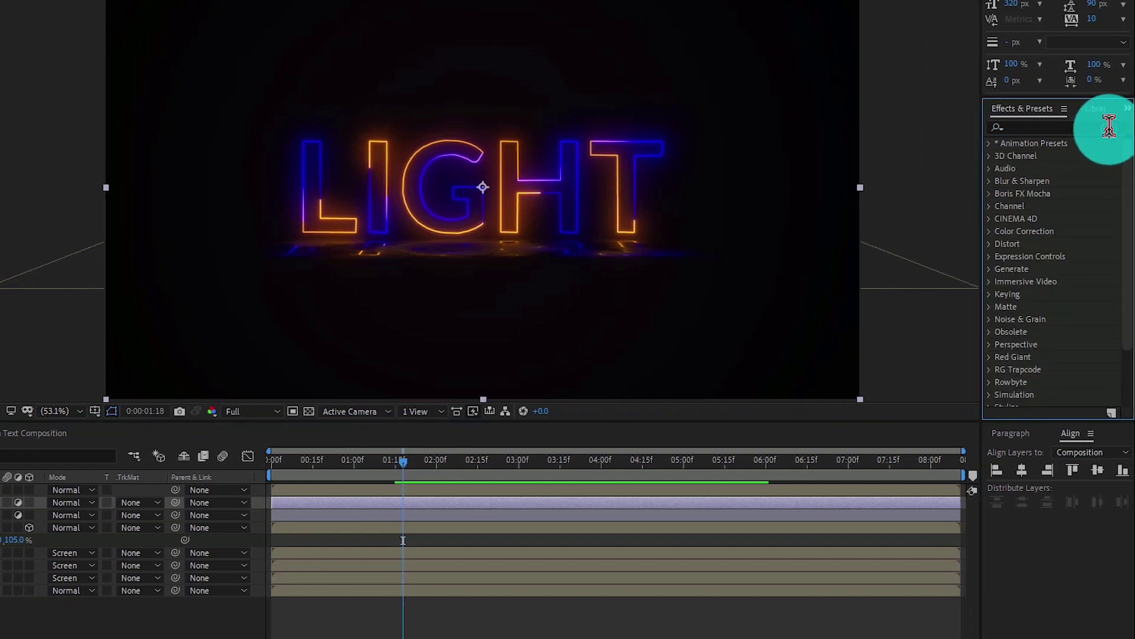
{"action": "left_click", "coordinate": [1109, 127]}
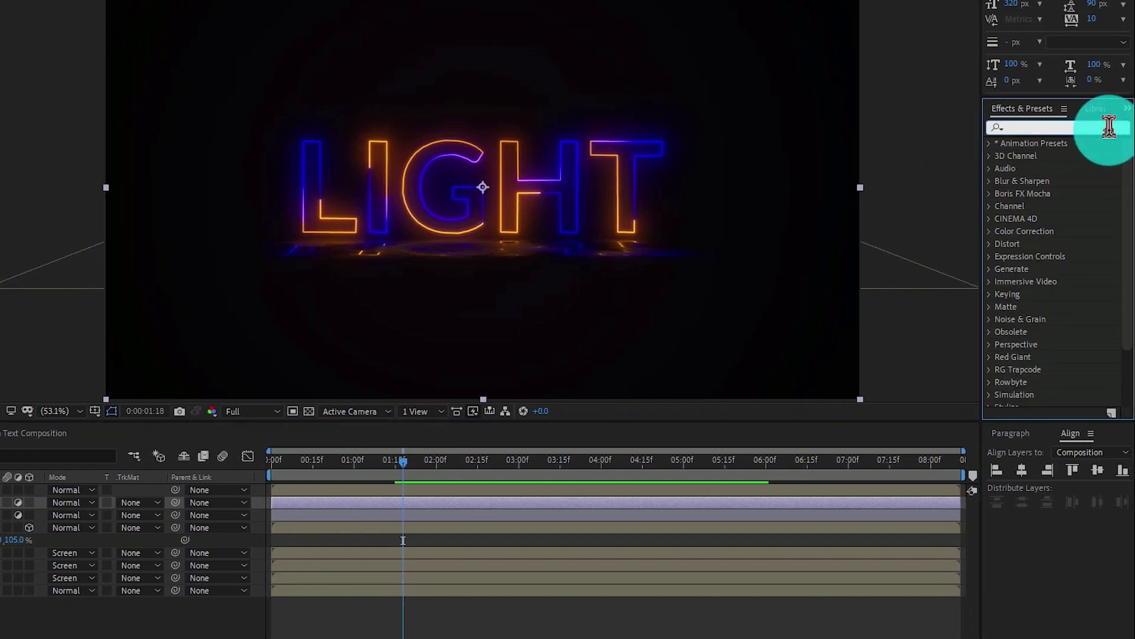
{"action": "type", "text": "c"}
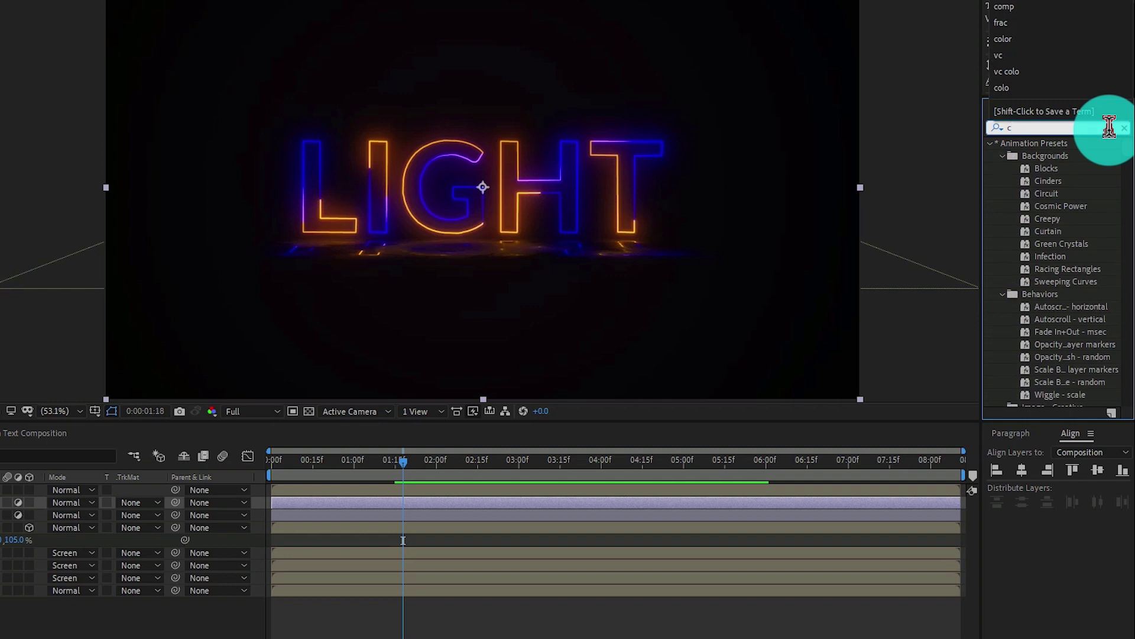
{"action": "type", "text": "urv"}
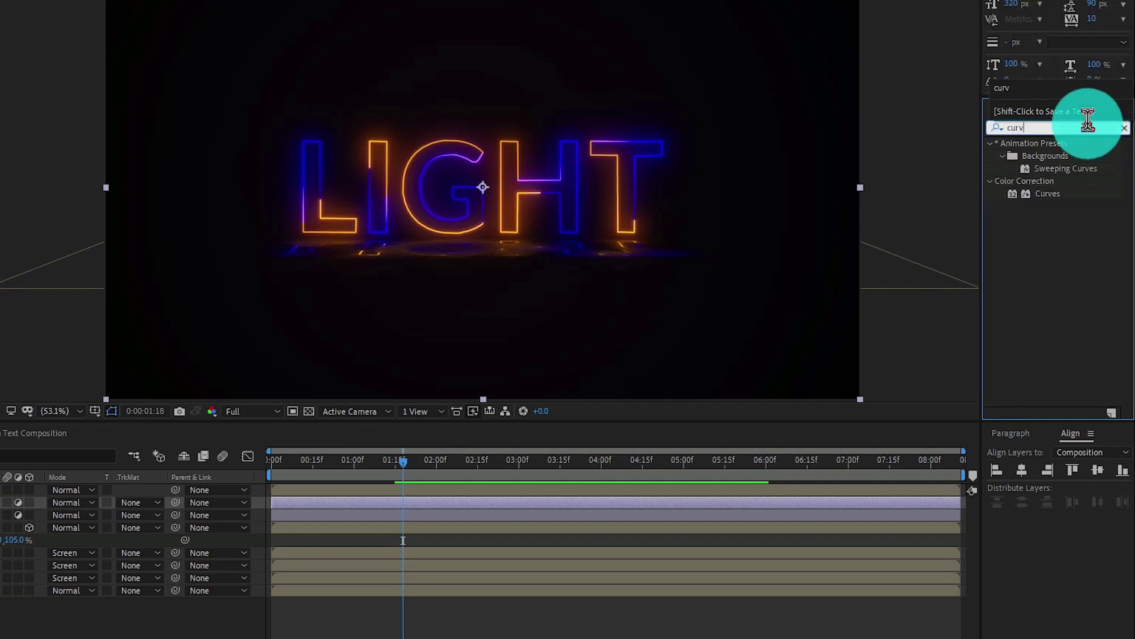
{"action": "left_click", "coordinate": [1048, 193]}
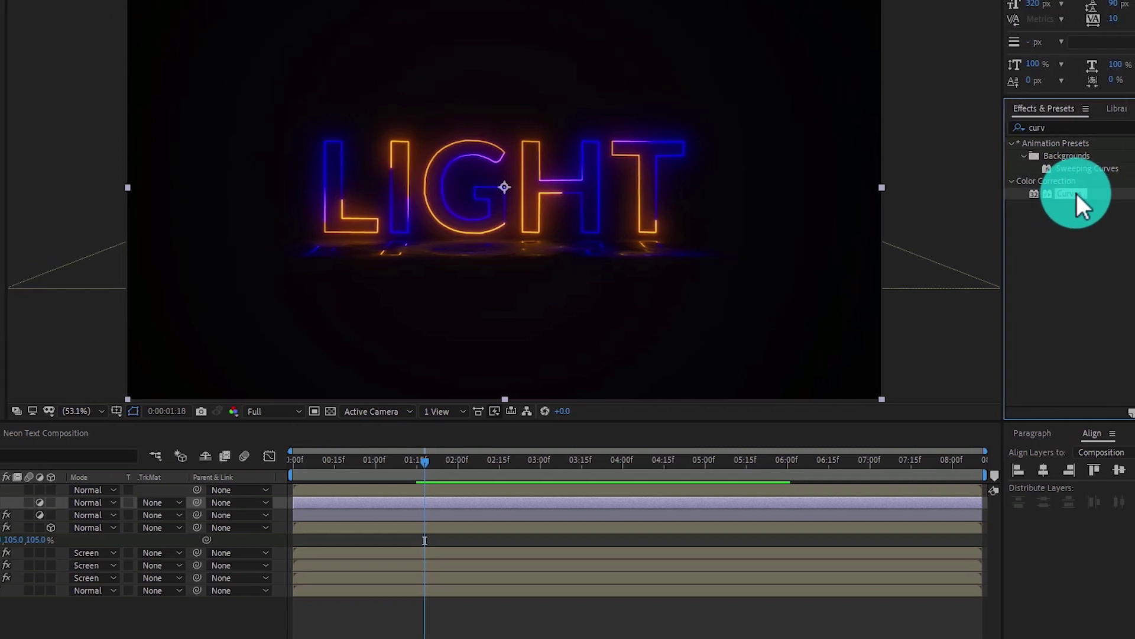
{"action": "left_click_drag", "start_coordinate": [1077, 190], "coordinate": [56, 495]}
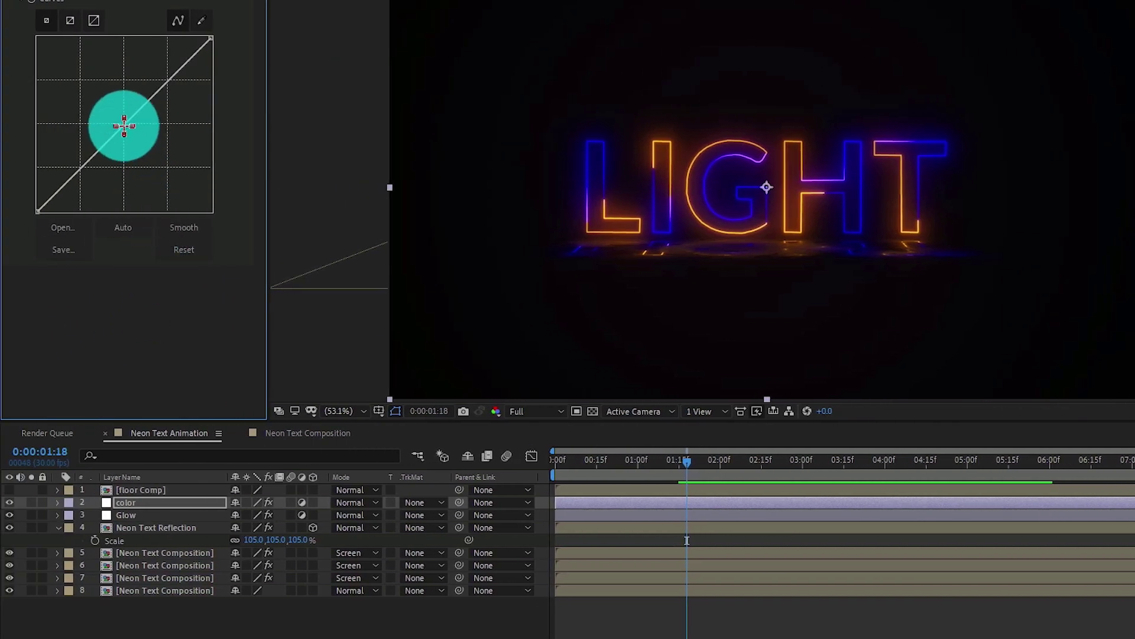
Shape the Curves graph into a slight S-curve by raising the midtones and lowering the shadows.
{"action": "mouse_move", "coordinate": [124, 126]}
{"action": "left_mouse_down"}
{"action": "mouse_move", "coordinate": [125, 139]}
{"action": "mouse_move", "coordinate": [117, 120]}
{"action": "left_mouse_up"}
{"action": "mouse_move", "coordinate": [78, 160]}
{"action": "left_mouse_down"}
{"action": "mouse_move", "coordinate": [83, 177]}
{"action": "mouse_move", "coordinate": [89, 165]}
{"action": "mouse_move", "coordinate": [77, 176]}
{"action": "left_mouse_up"}
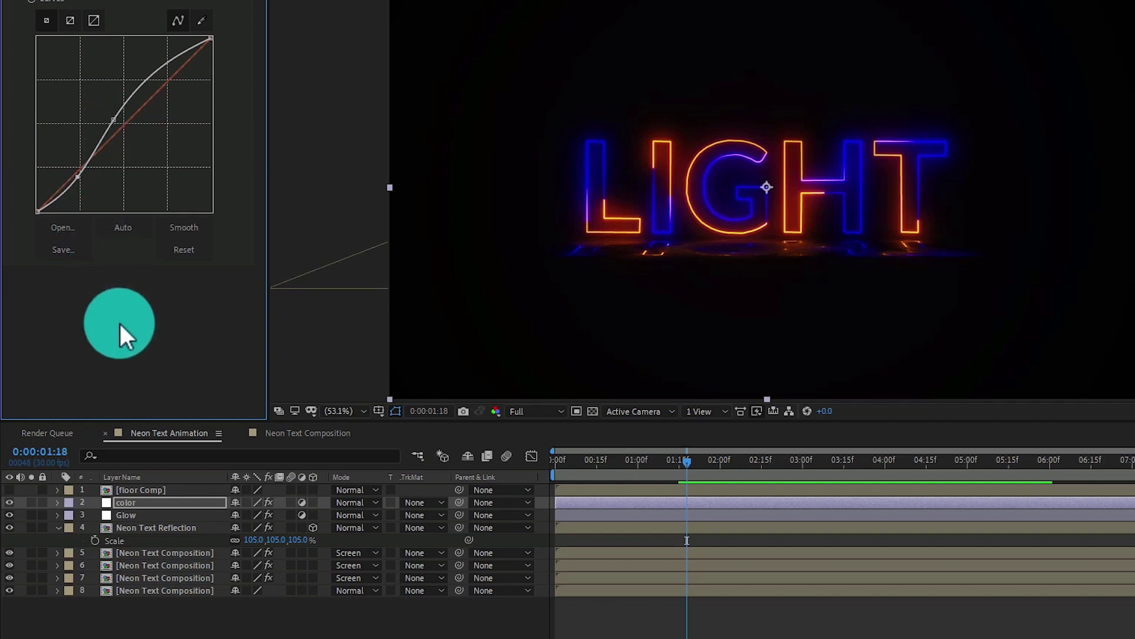
{"action": "left_click", "coordinate": [120, 323]}
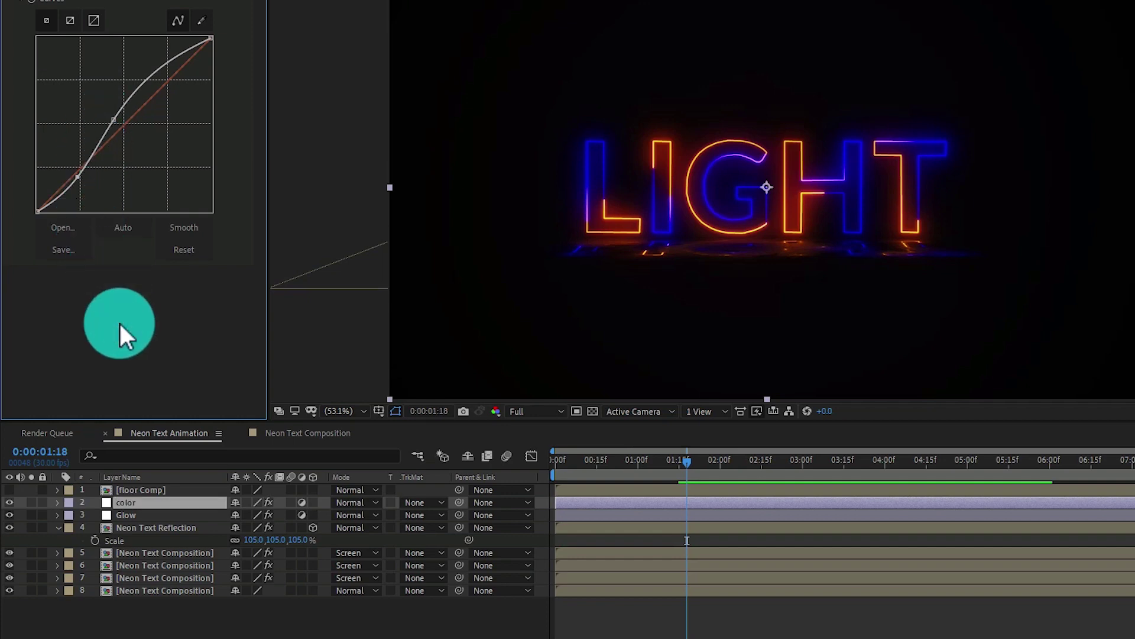
Open the nested Neon Text Composition and enable an expression on the Opacity of the Text Composition blue layer.
{"action": "double_click", "coordinate": [154, 553]}
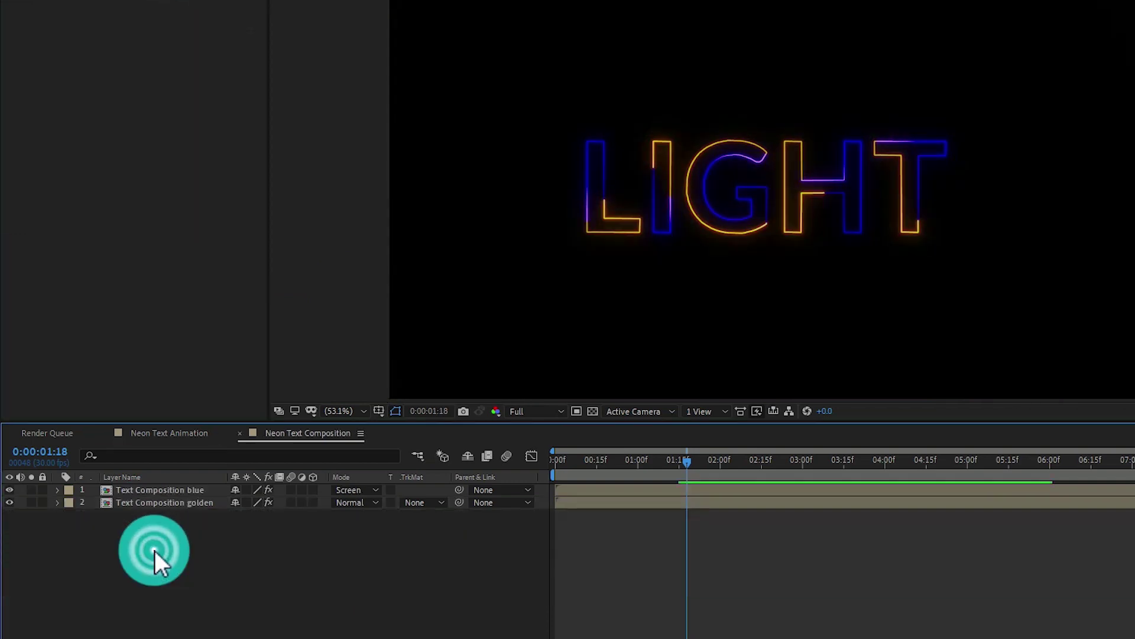
{"action": "left_click", "coordinate": [157, 490]}
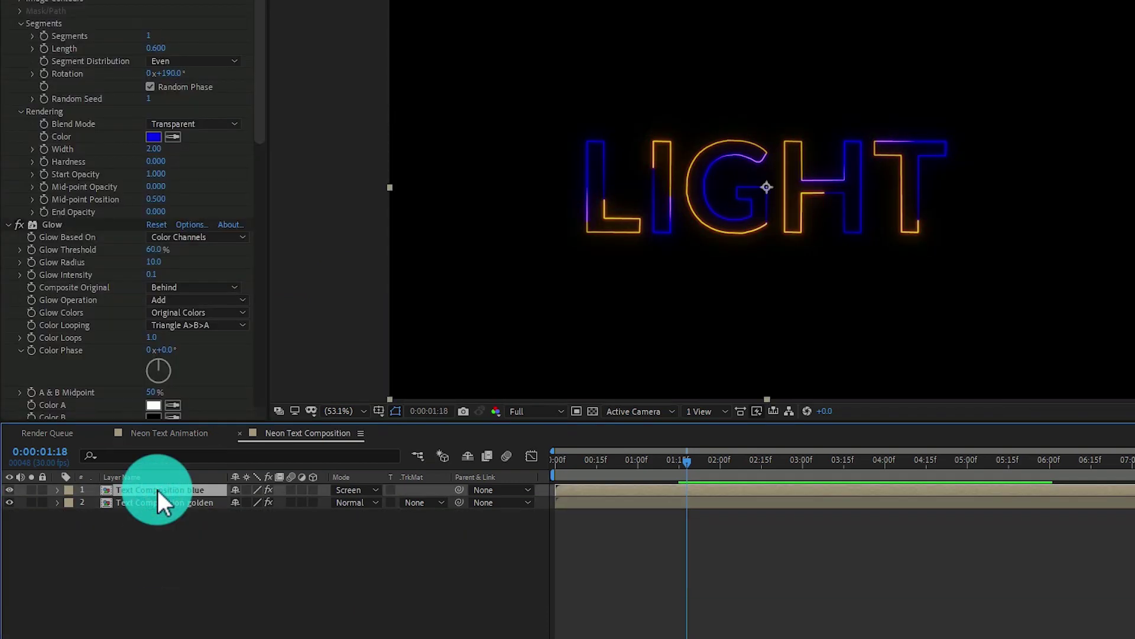
{"action": "key", "text": "End"}
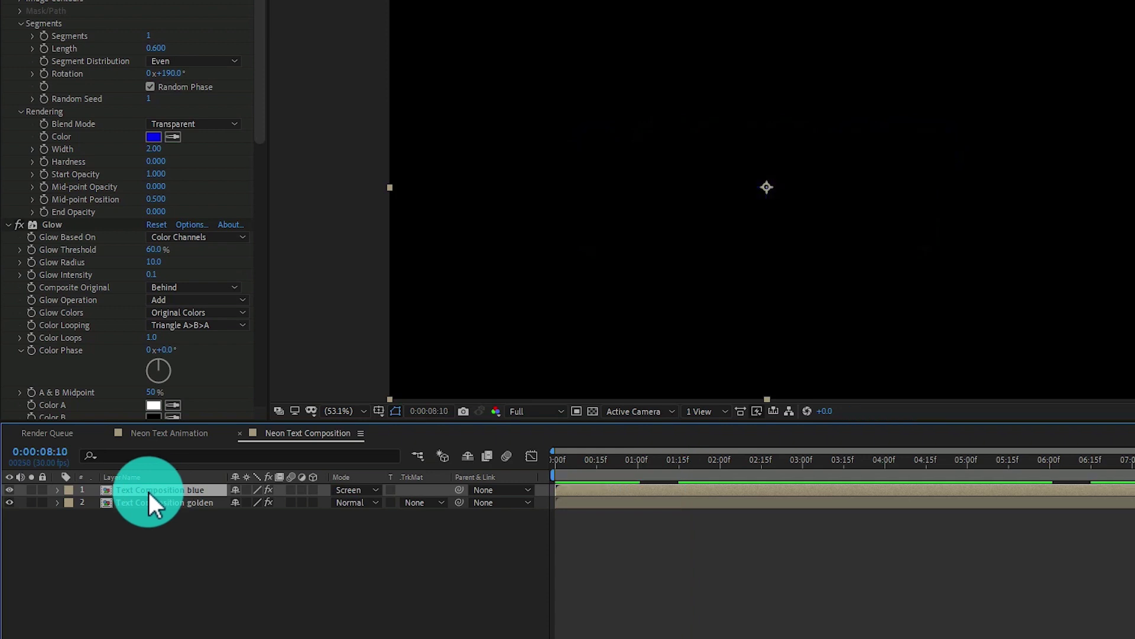
{"action": "key", "text": "t"}
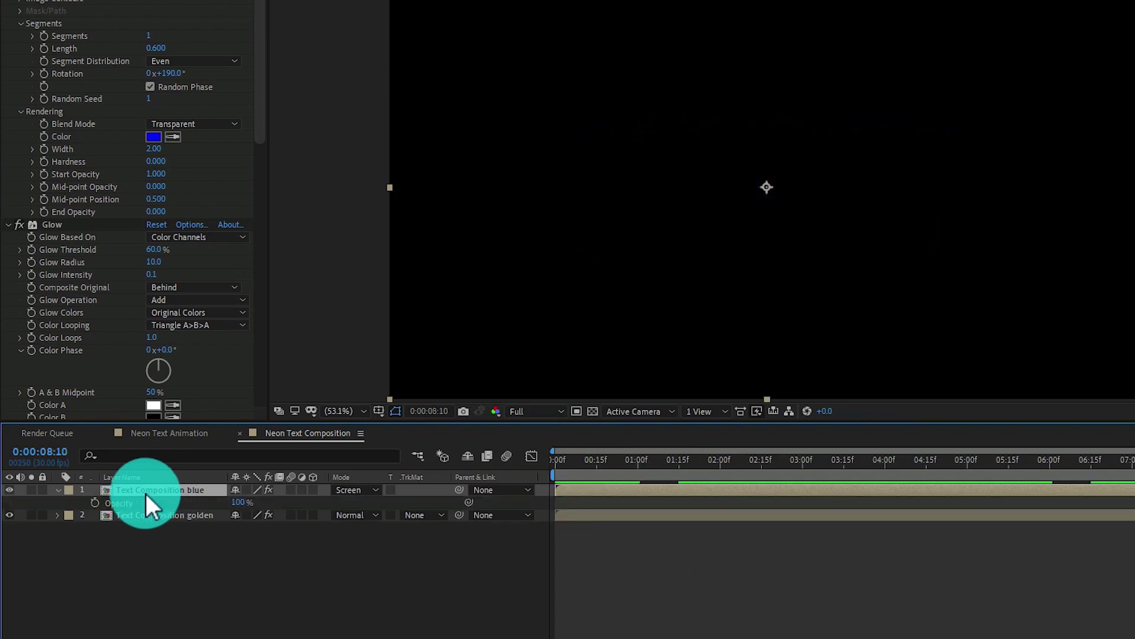
{"action": "left_click", "coordinate": [95, 503], "text": "alt"}
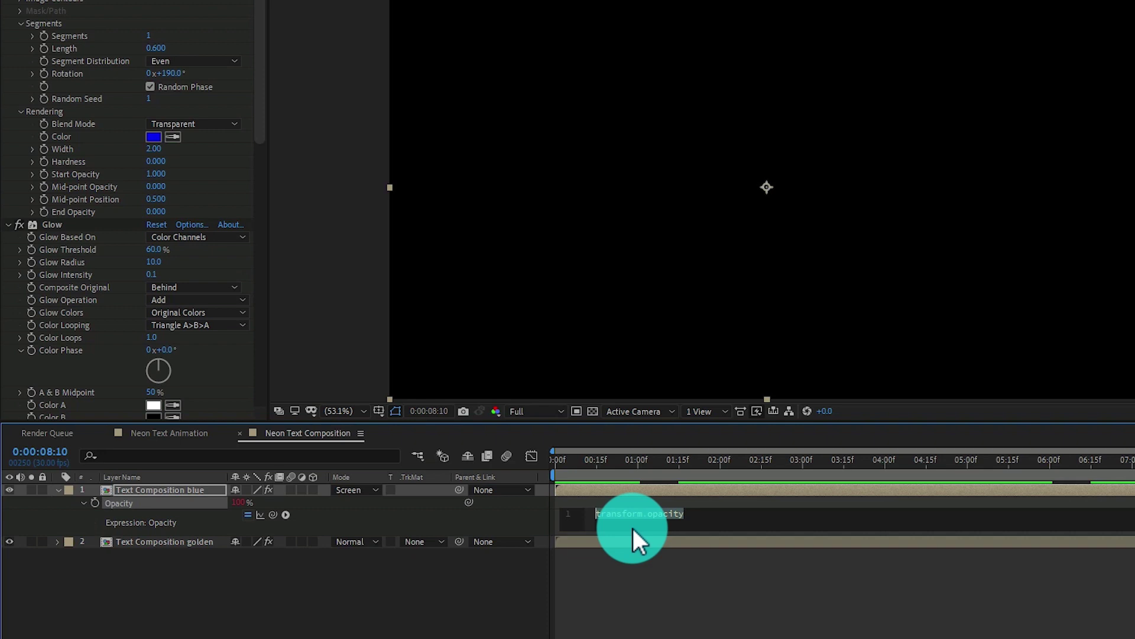
Replace the Opacity expression of the Text Composition blue layer with wiggle(50,25).
{"action": "left_click", "coordinate": [696, 514]}
{"action": "left_click_drag", "start_coordinate": [695, 514], "coordinate": [613, 519]}
{"action": "key", "text": "BackSpace"}
{"action": "type", "text": "wi"}
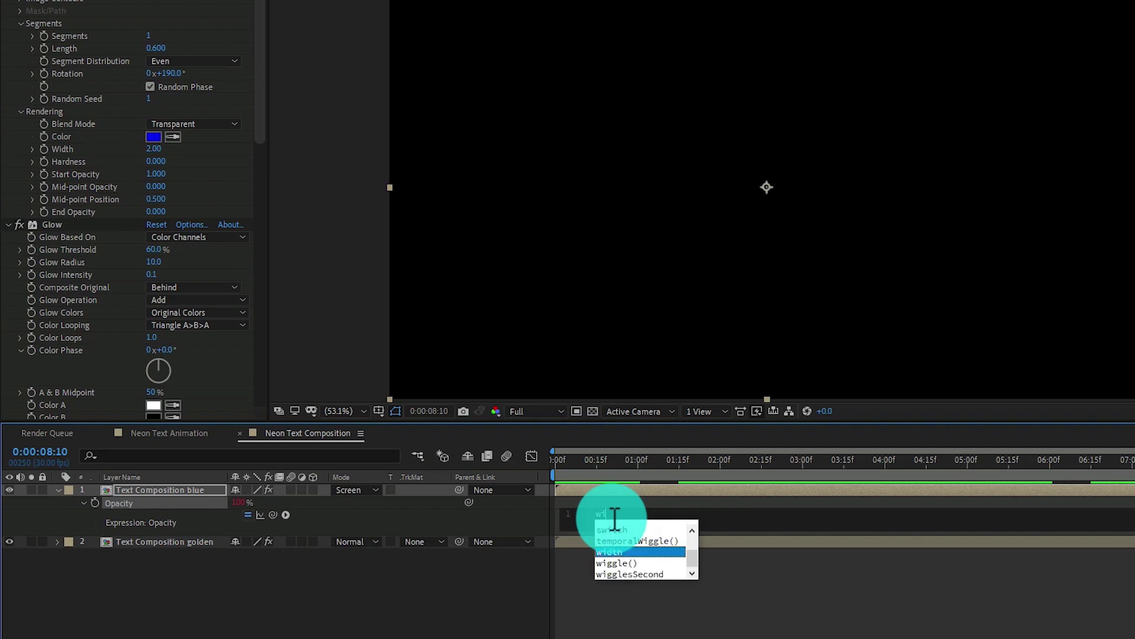
{"action": "left_click", "coordinate": [615, 563]}
{"action": "left_click", "coordinate": [615, 562]}
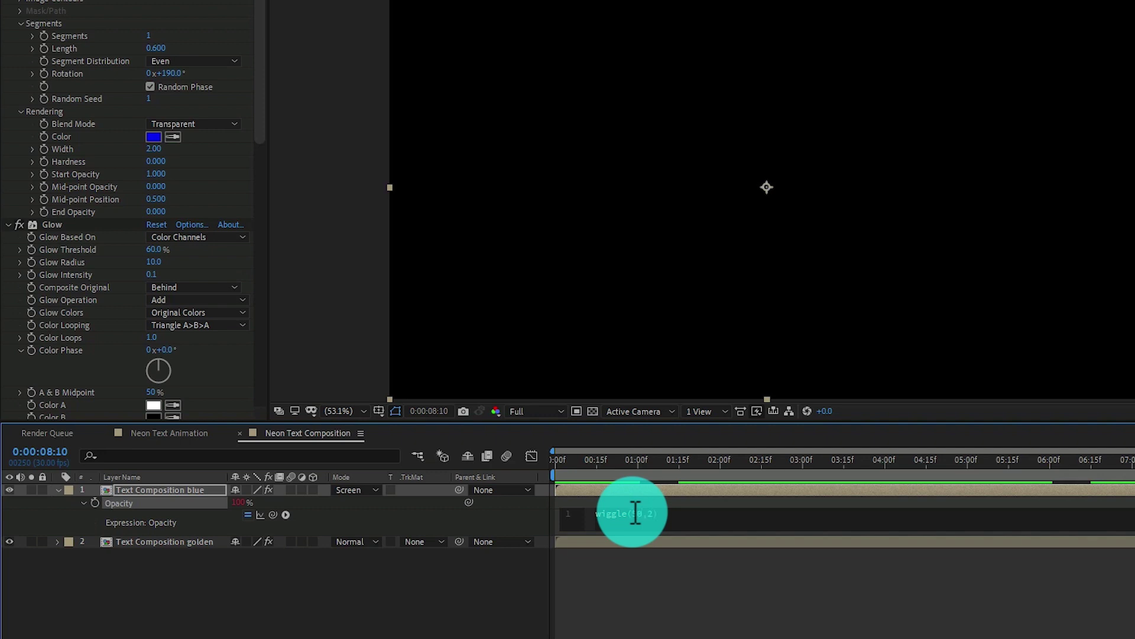
{"action": "left_click", "coordinate": [689, 522]}
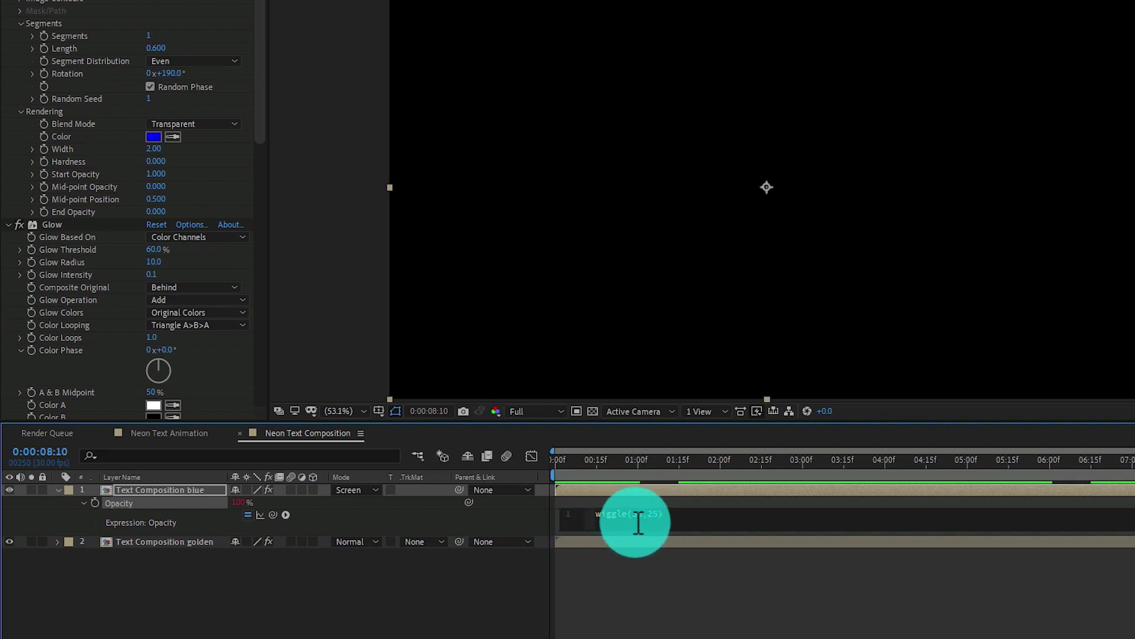
{"action": "left_click", "coordinate": [413, 523]}
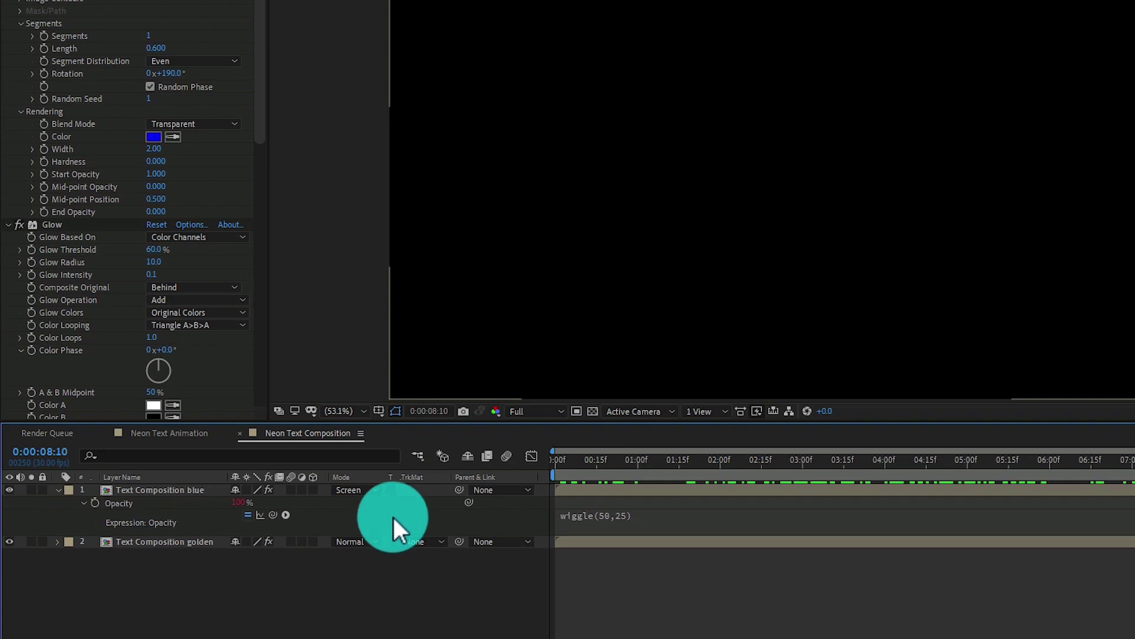
Add the expression wiggle(75,20) to the Opacity of the Text Composition golden layer and collapse both layers' properties.
{"action": "left_click", "coordinate": [121, 541]}
{"action": "key", "text": "t"}
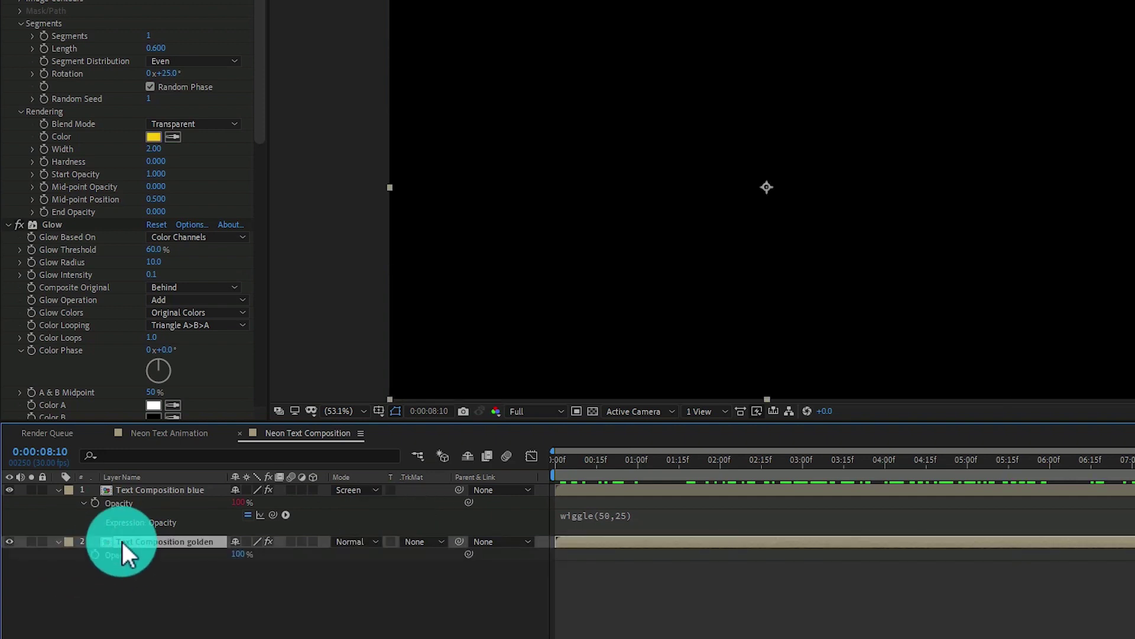
{"action": "left_click", "coordinate": [94, 554], "text": "alt"}
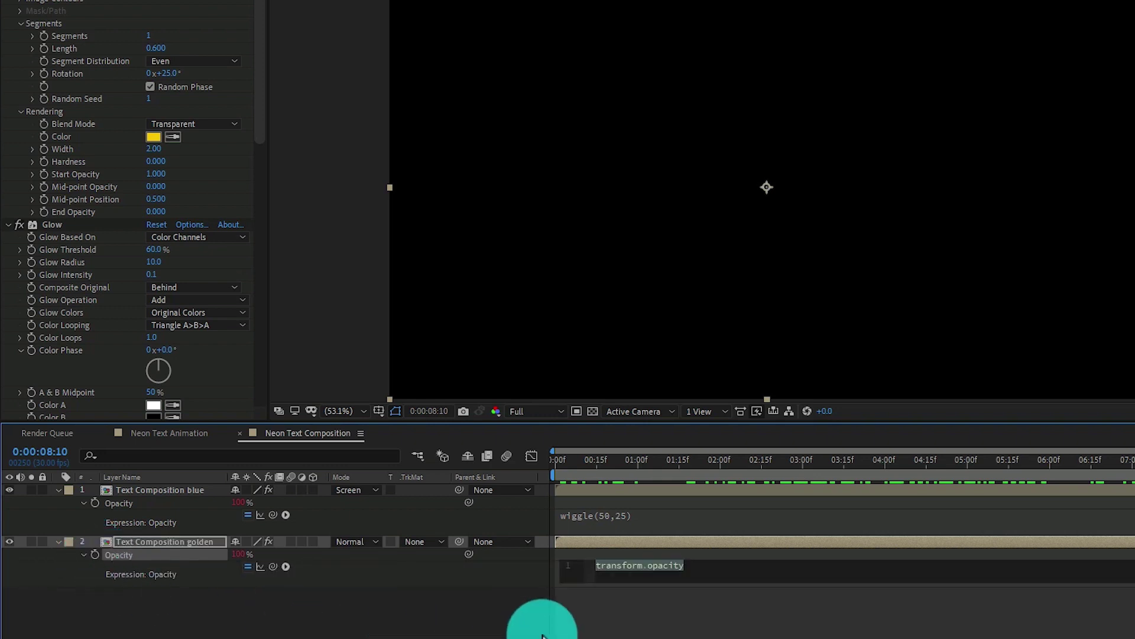
{"action": "key", "text": "BackSpace"}
{"action": "type", "text": "wi"}
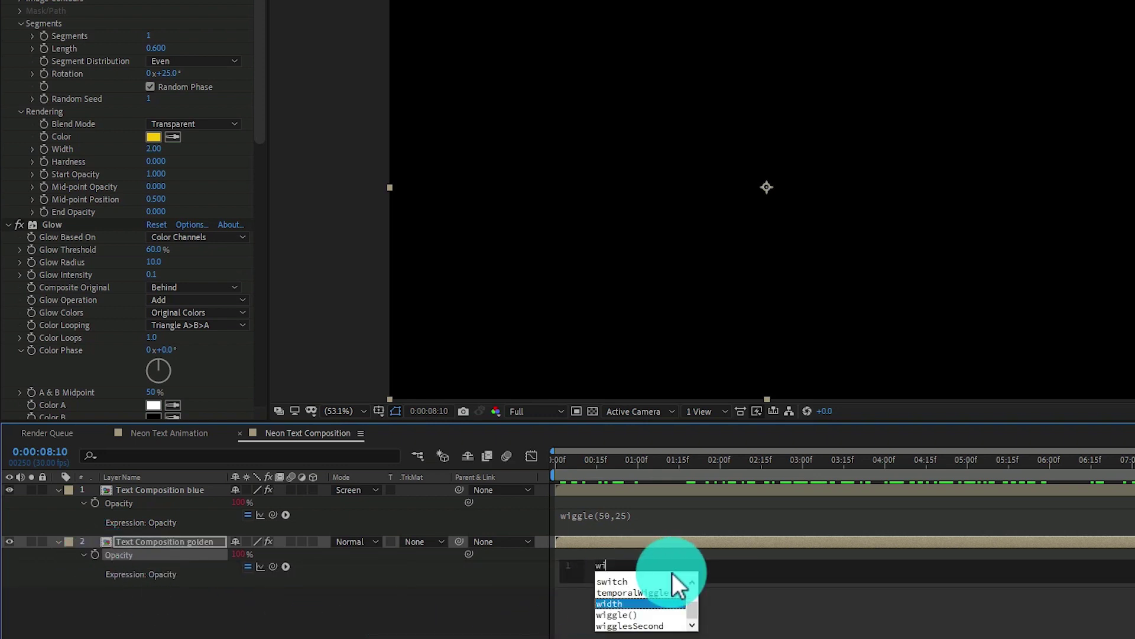
{"action": "left_click", "coordinate": [627, 615]}
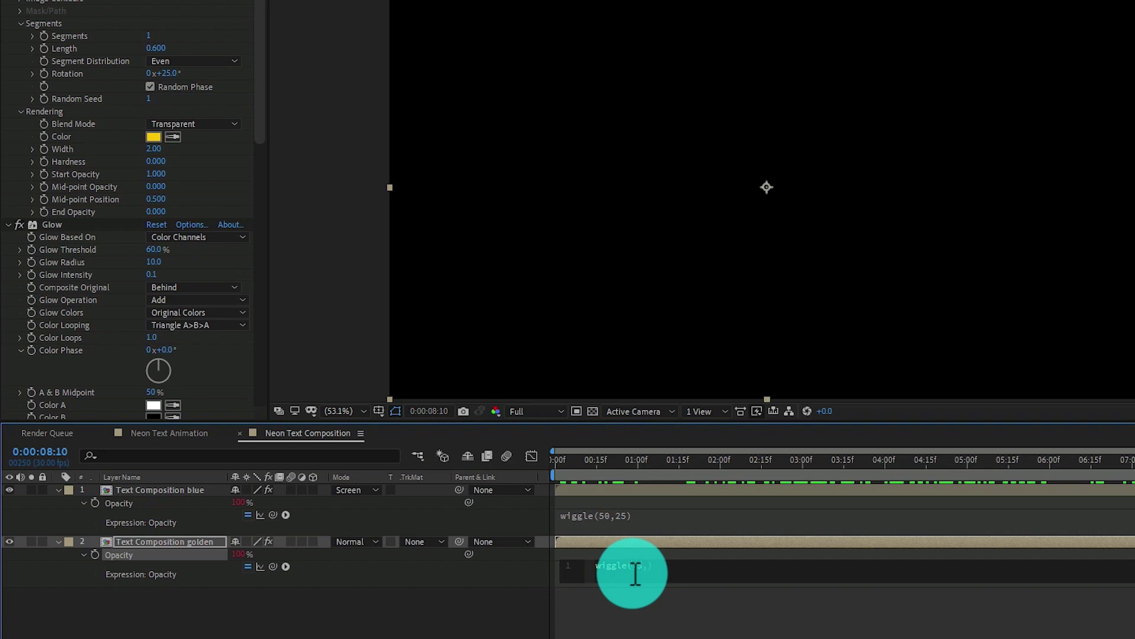
{"action": "type", "text": "75,20)"}
{"action": "left_click", "coordinate": [513, 608]}
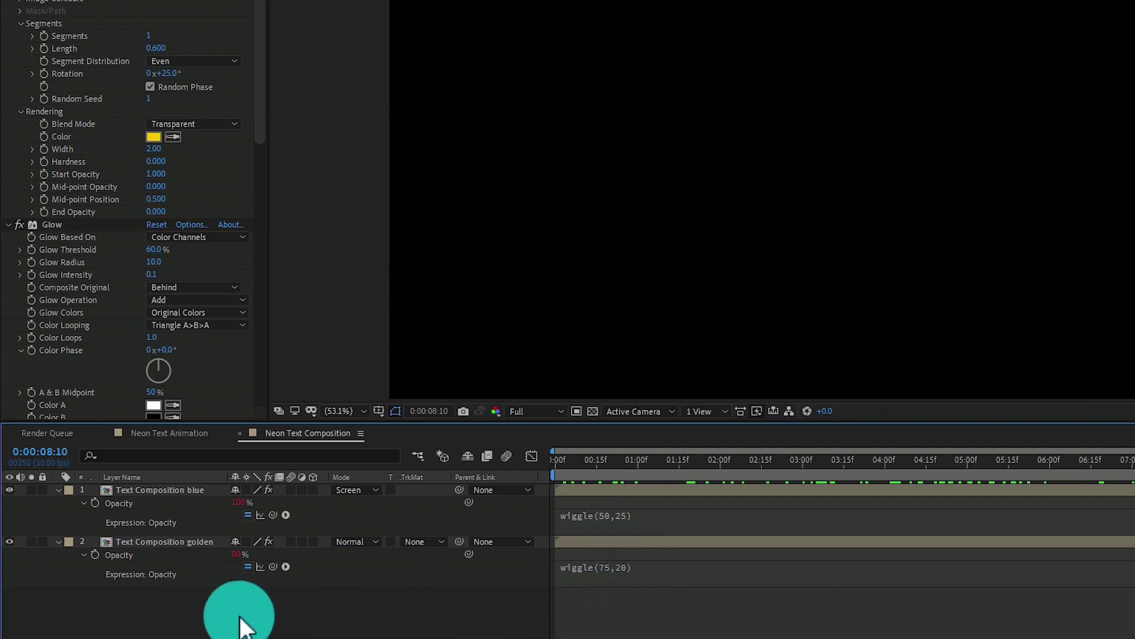
{"action": "left_click", "coordinate": [58, 541]}
{"action": "left_click", "coordinate": [57, 489]}
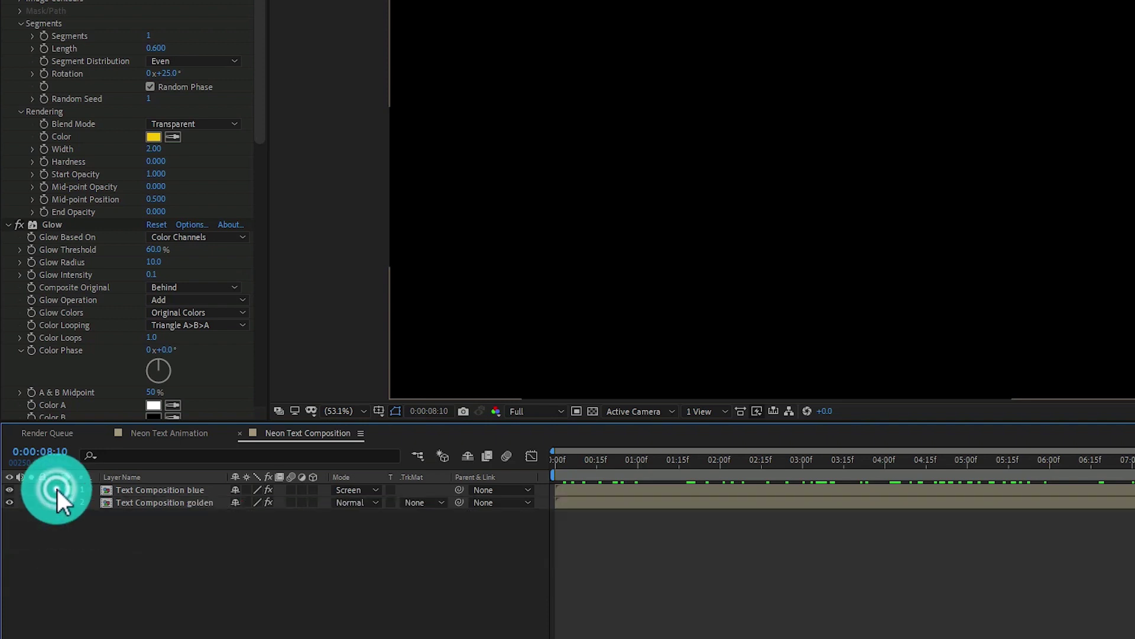
Make all four Neon Text Composition layers in the Neon Text Animation composition 3D layers.
{"action": "left_click", "coordinate": [149, 434]}
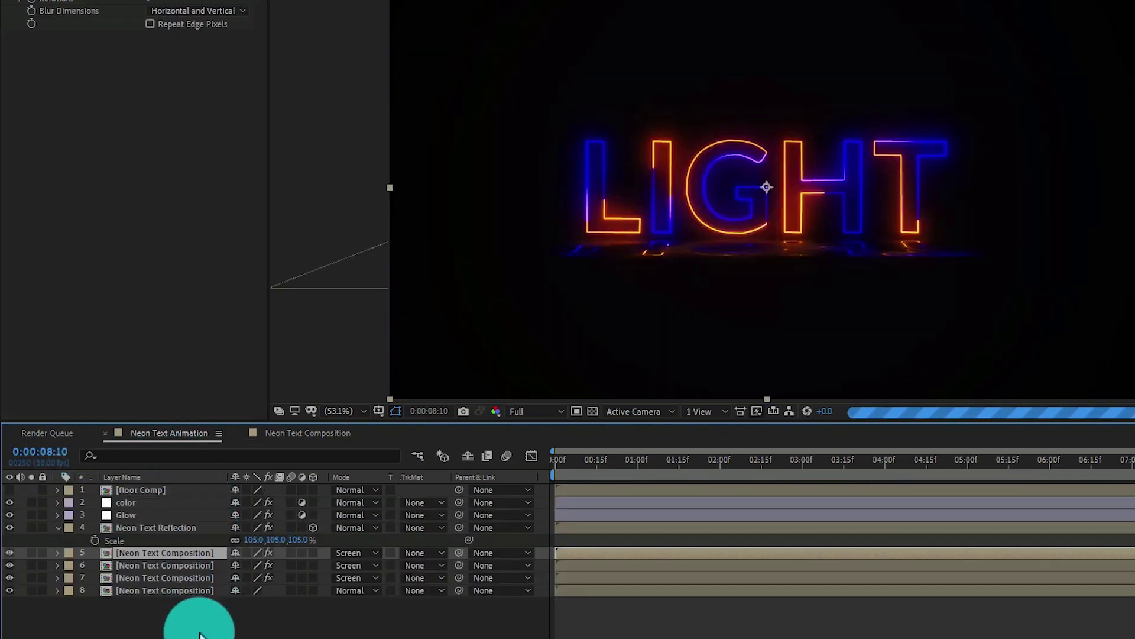
{"action": "left_click", "coordinate": [313, 590]}
{"action": "left_click_drag", "start_coordinate": [312, 577], "coordinate": [315, 554]}
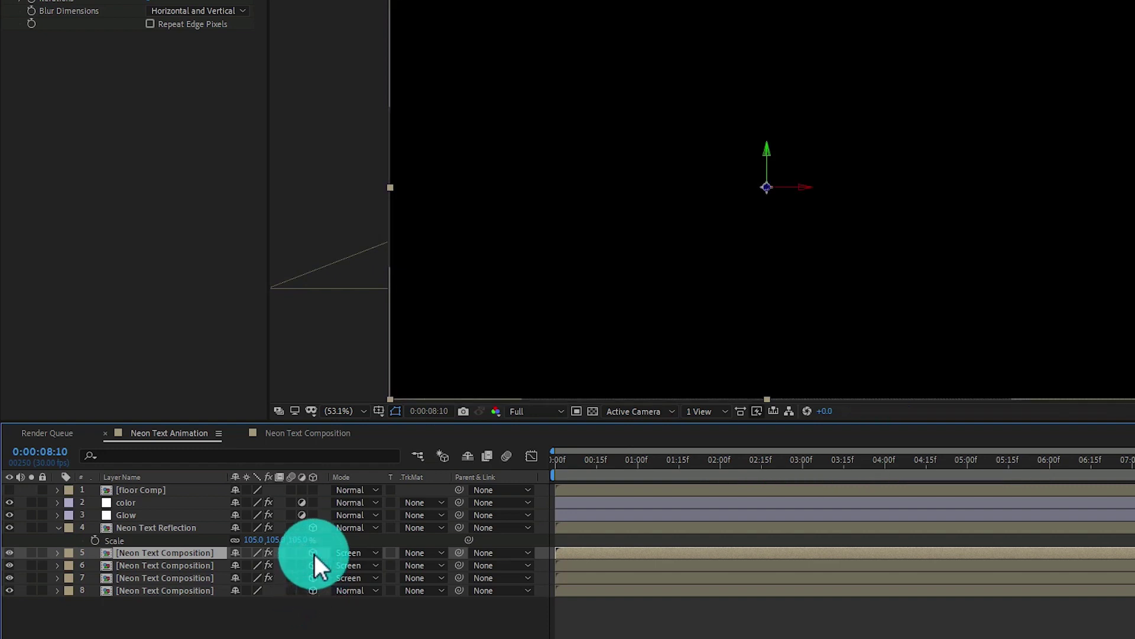
Create a two-node camera with the 50mm preset in the Neon Text Animation composition.
{"action": "left_click", "coordinate": [241, 608]}
{"action": "right_click", "coordinate": [247, 619]}
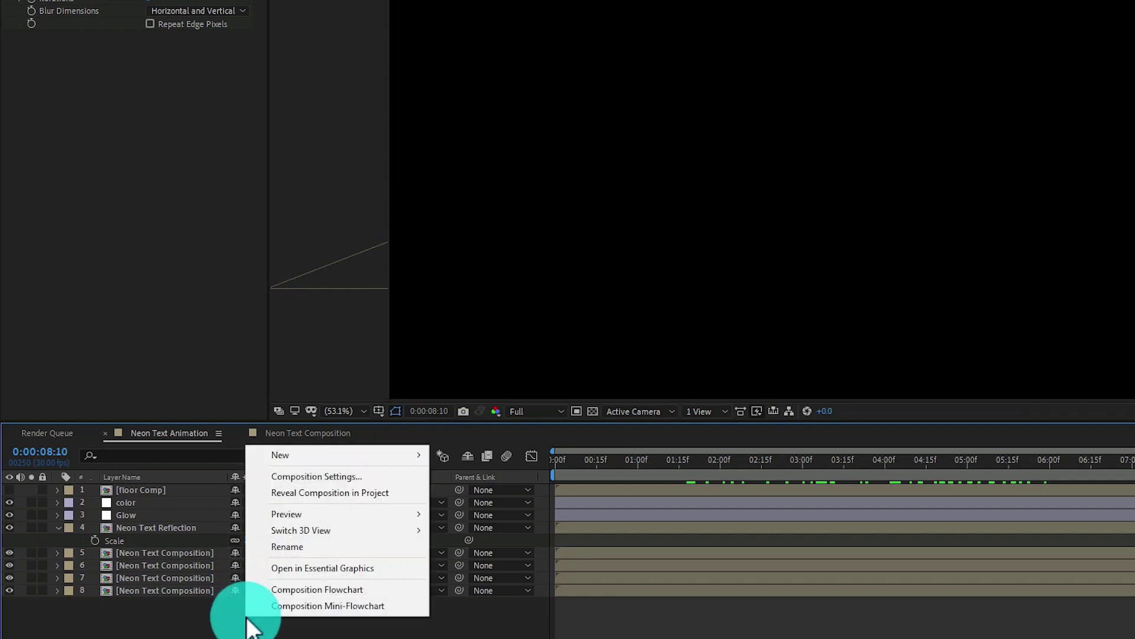
{"action": "mouse_move", "coordinate": [320, 456]}
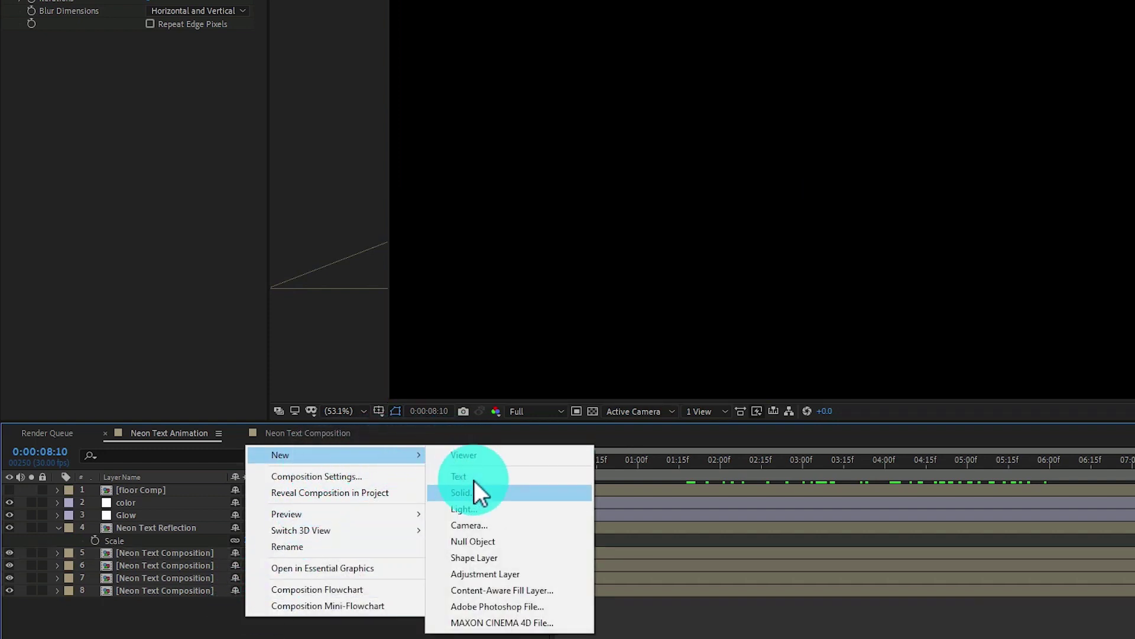
{"action": "left_click", "coordinate": [480, 523]}
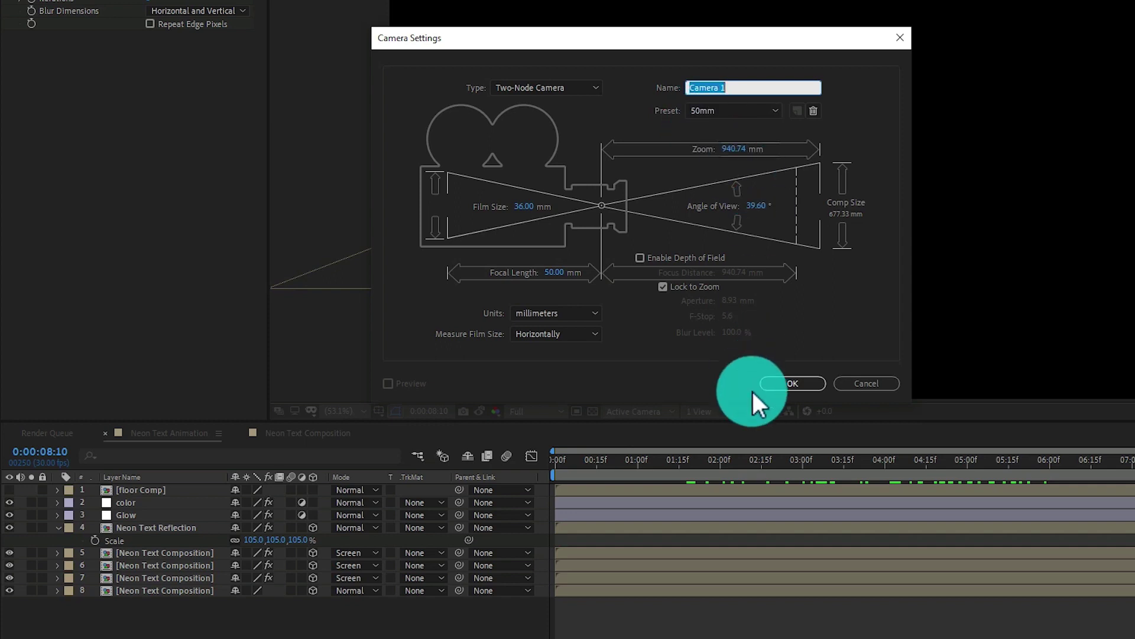
{"action": "left_click", "coordinate": [787, 385]}
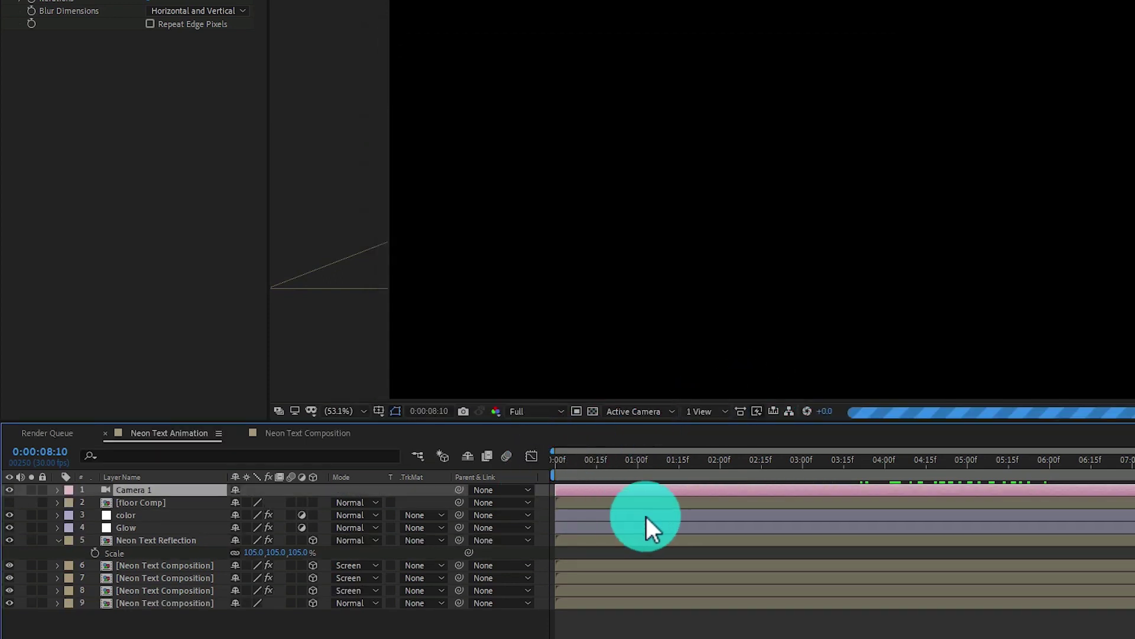
Set a Position keyframe for the camera at the start of the composition, 0:00:00:00.
{"action": "left_click_drag", "start_coordinate": [562, 461], "coordinate": [541, 462]}
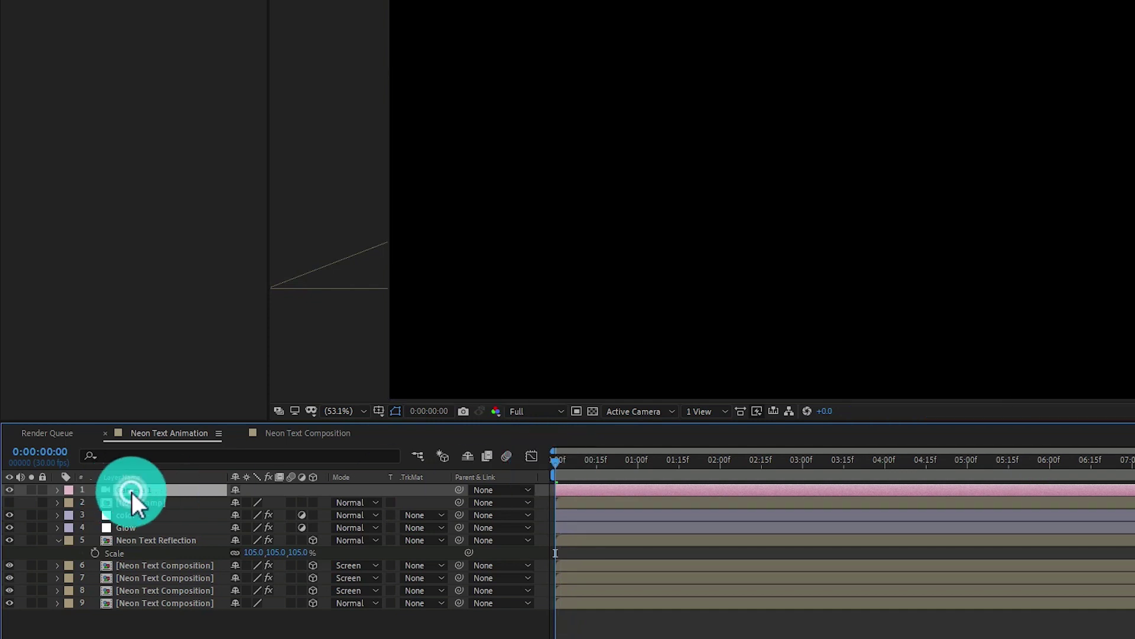
{"action": "key", "text": "p"}
{"action": "left_click", "coordinate": [94, 502]}
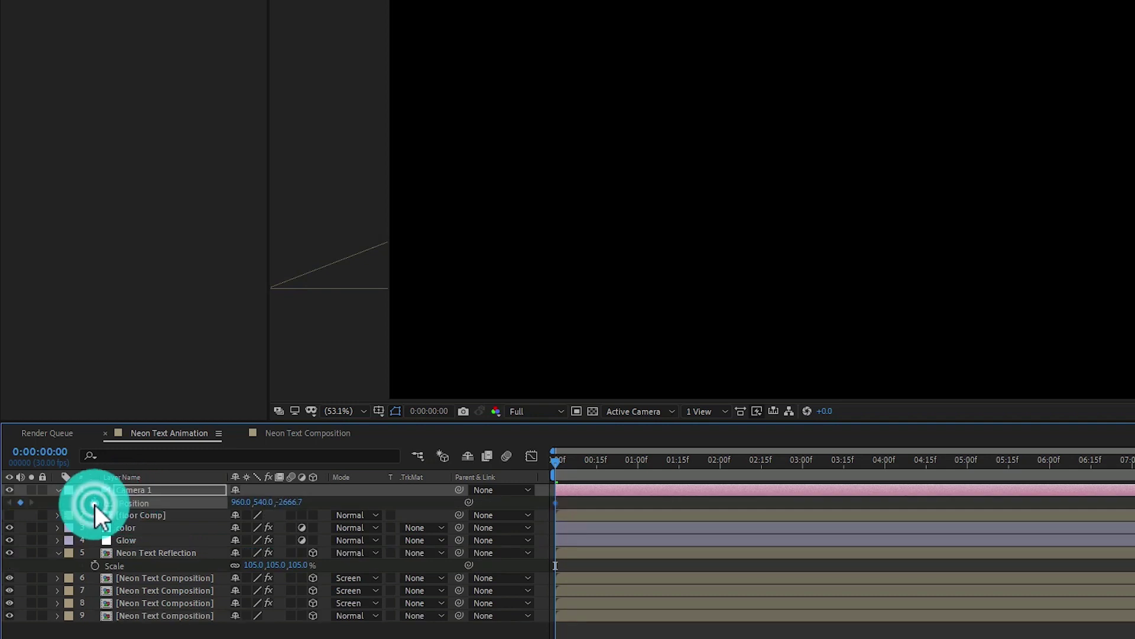
{"action": "left_click", "coordinate": [245, 507]}
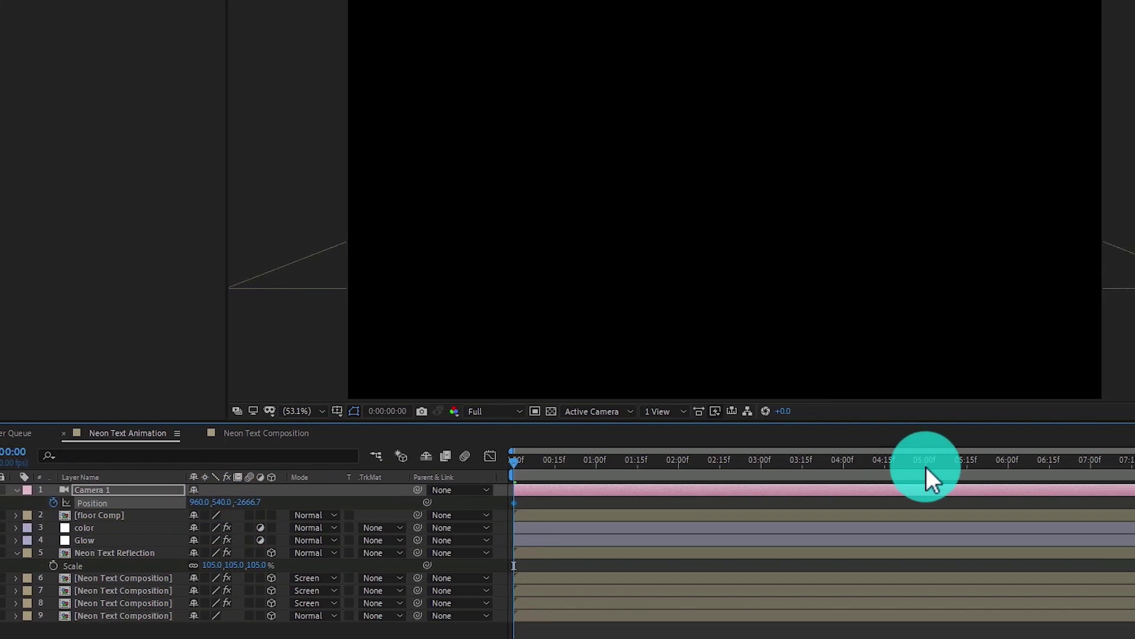
Set the camera's Z position to -2800 at 0:00:08:10 to keyframe a slow pull-back.
{"action": "left_click_drag", "start_coordinate": [1002, 463], "coordinate": [1124, 462]}
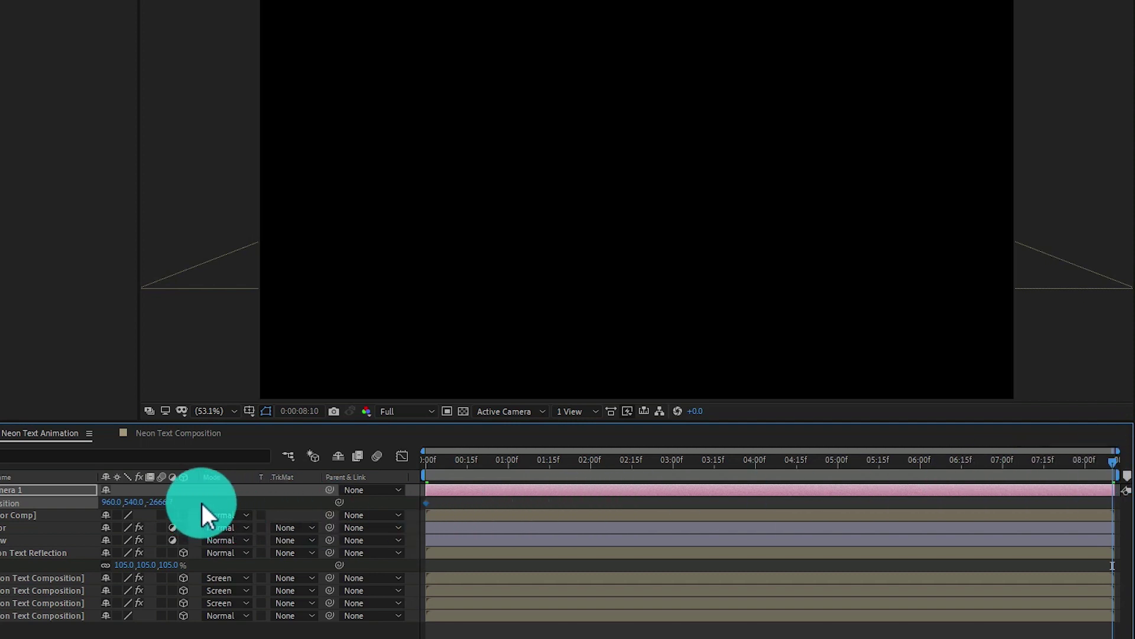
{"action": "left_click", "coordinate": [163, 502]}
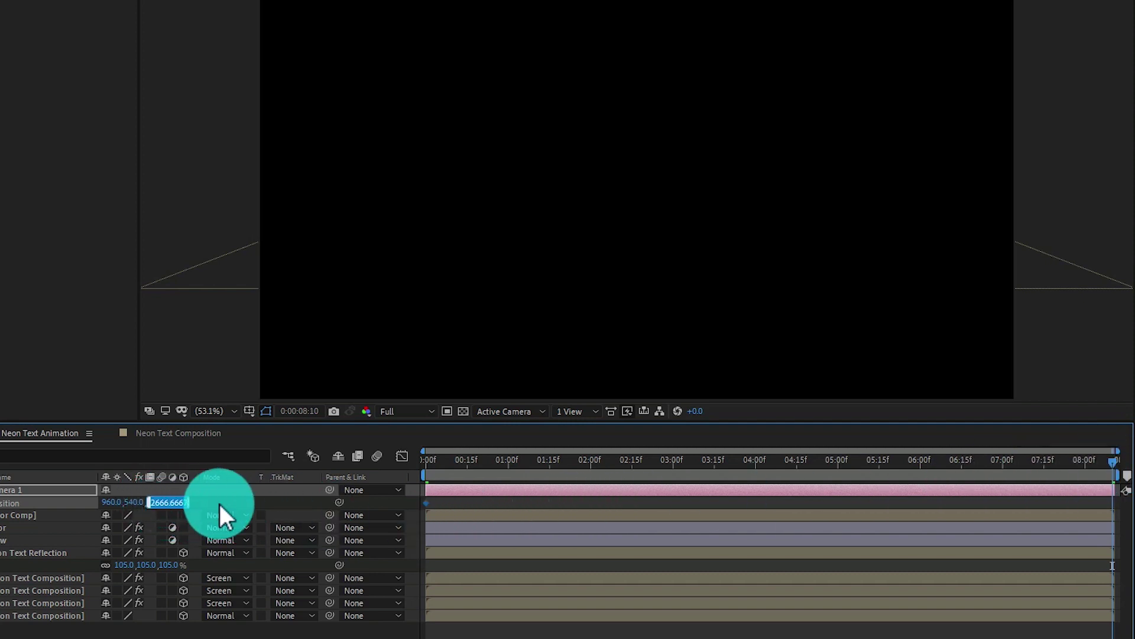
{"action": "type", "text": "-2800"}
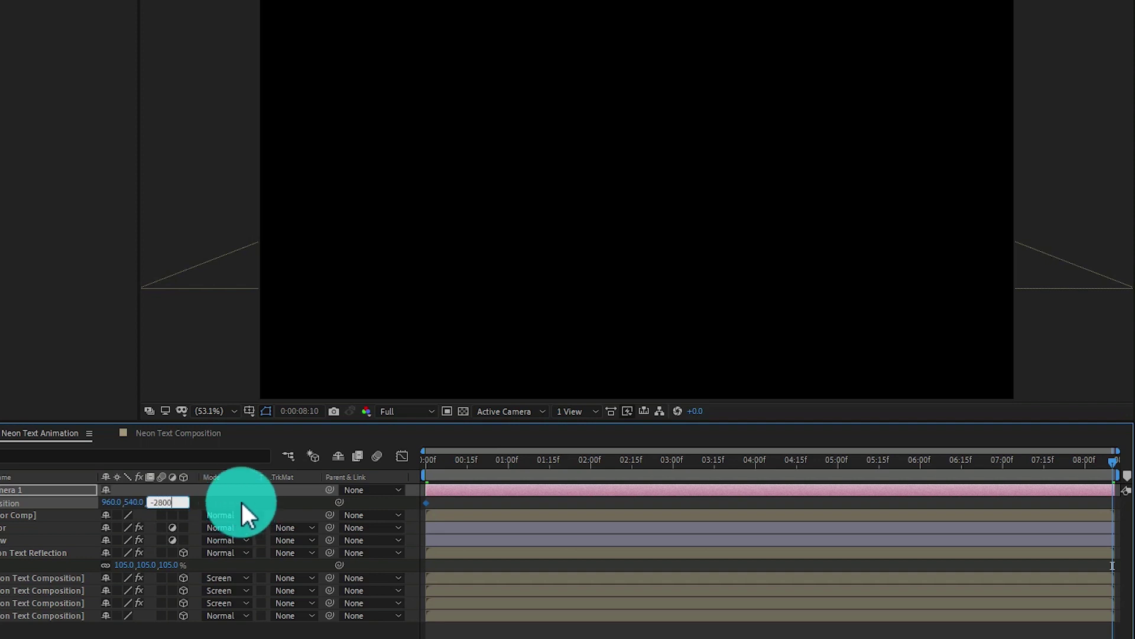
{"action": "key", "text": "Return"}
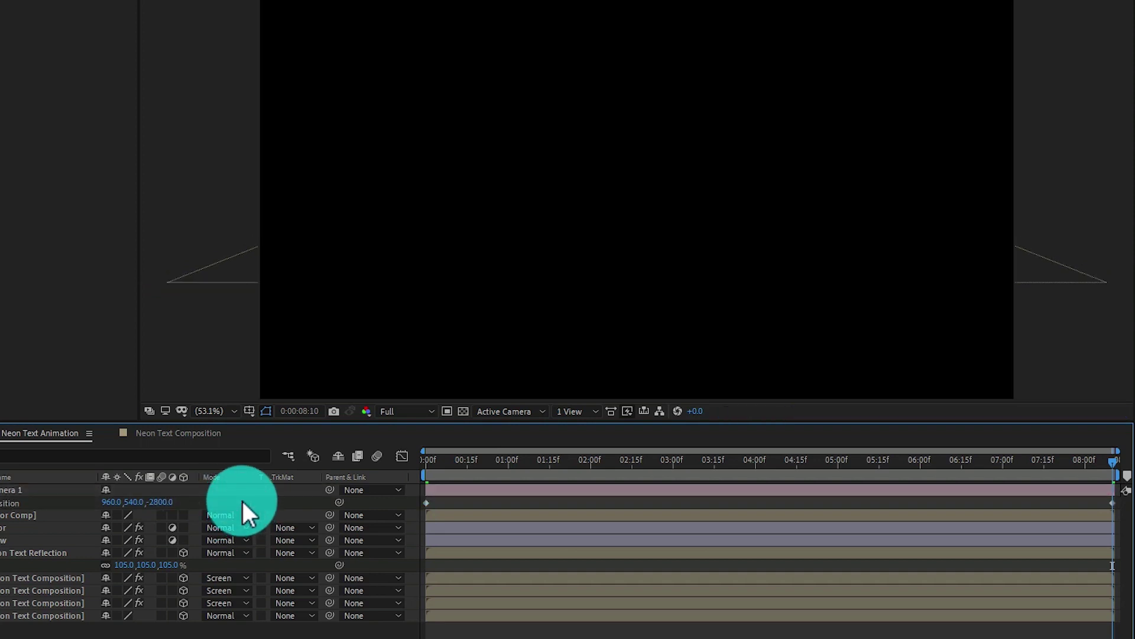
Preview the neon text animation from the beginning and scrub to about 0:00:01:17 to check the flicker and camera move.
{"action": "left_click", "coordinate": [438, 460]}
{"action": "left_click_drag", "start_coordinate": [420, 459], "coordinate": [410, 458]}
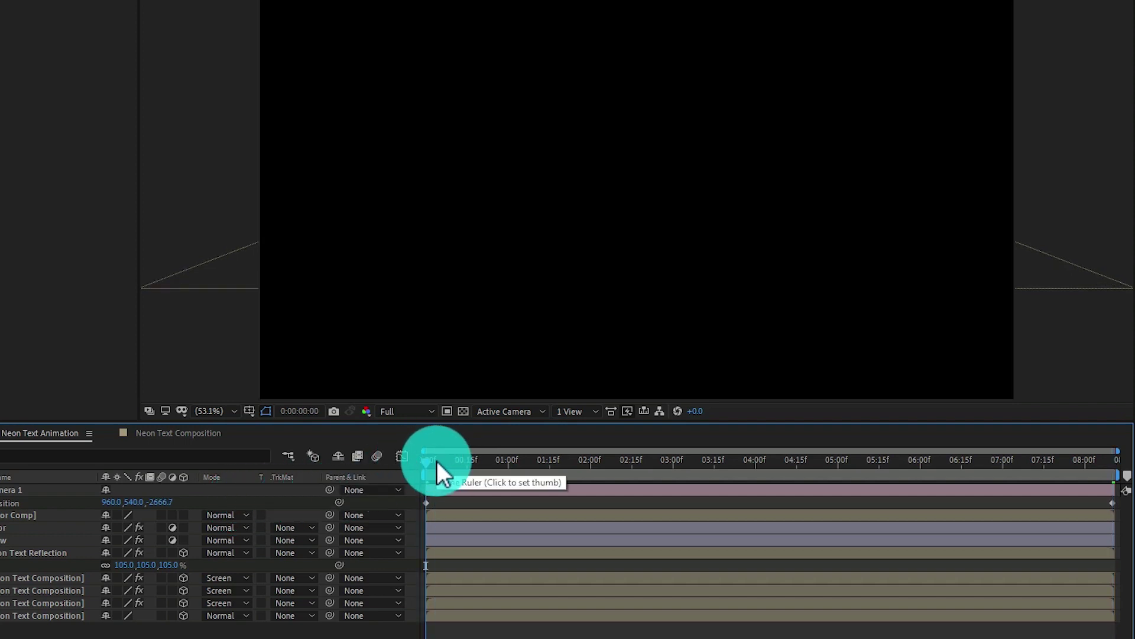
{"action": "key", "text": "space"}
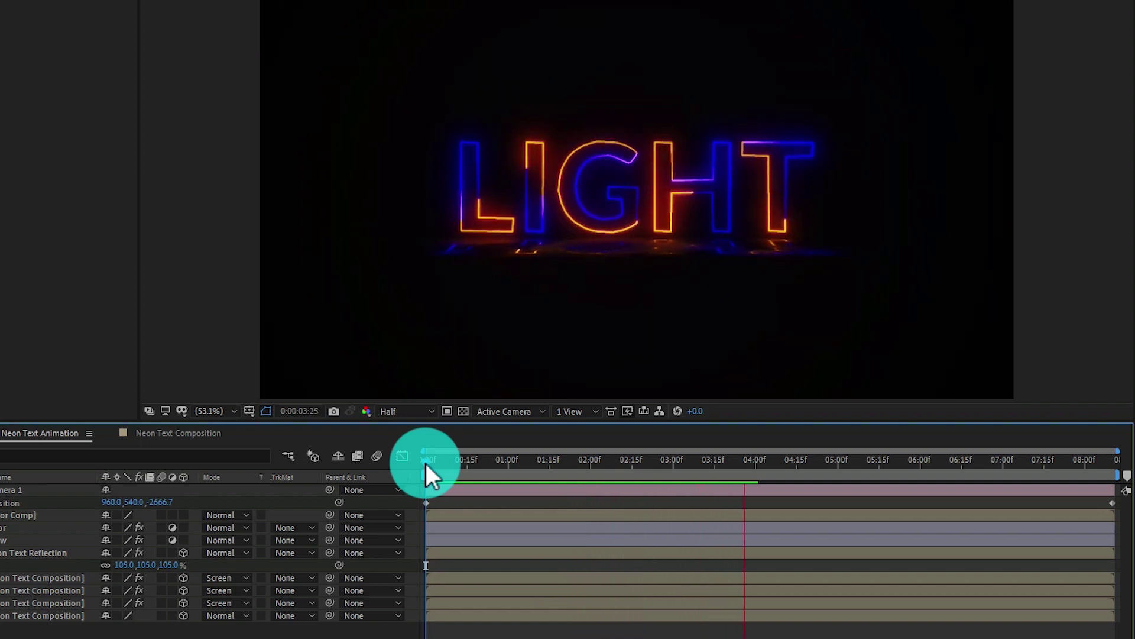
{"action": "left_click", "coordinate": [424, 462]}
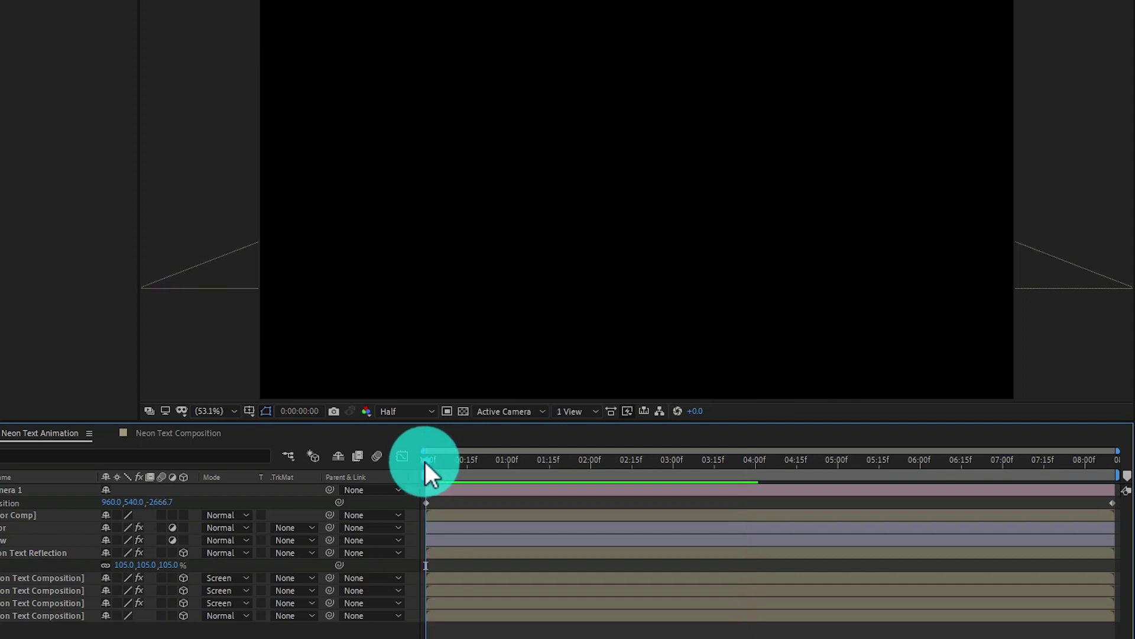
{"action": "left_click_drag", "start_coordinate": [424, 463], "coordinate": [555, 459]}
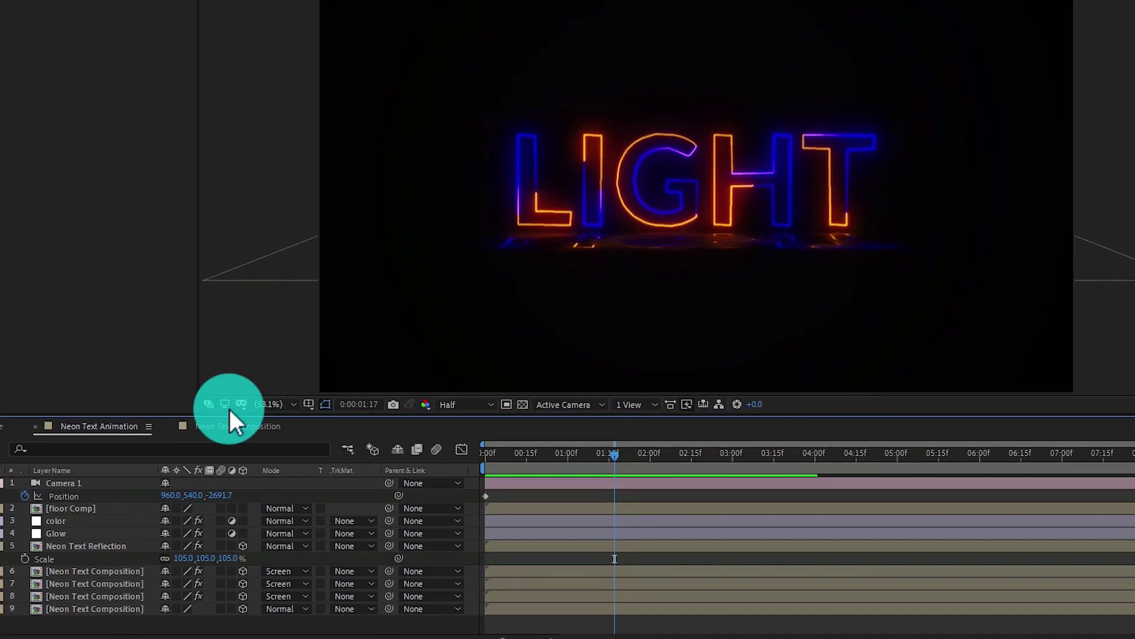
Open the nested Neon Text Composition and make the Text Composition blue layer start at 0:00:00:15.
{"action": "double_click", "coordinate": [99, 571]}
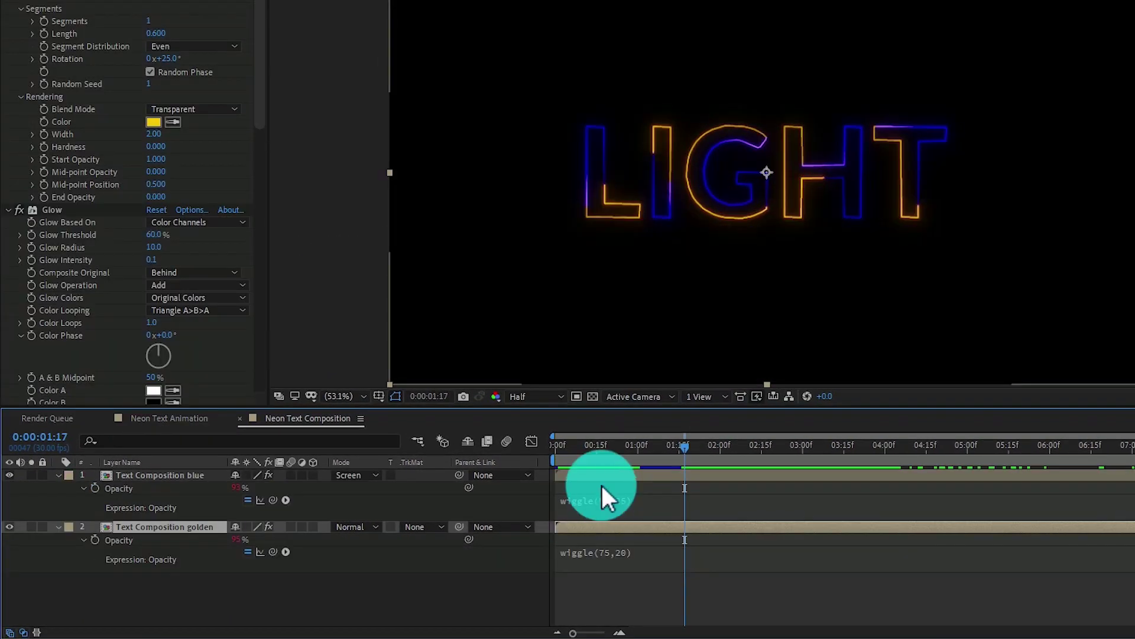
{"action": "left_click", "coordinate": [570, 477]}
{"action": "left_click_drag", "start_coordinate": [568, 447], "coordinate": [641, 473]}
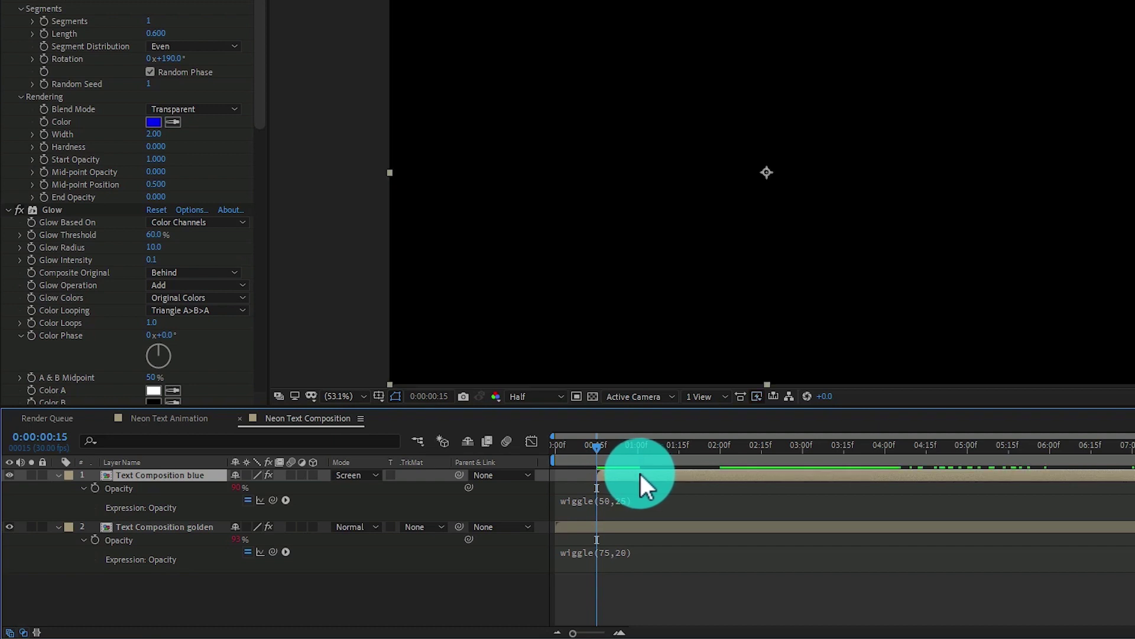
Soften the Opacity flicker by changing the expressions to wiggle(50,5) on the blue layer and wiggle(75,10) on the golden layer.
{"action": "left_click", "coordinate": [624, 500]}
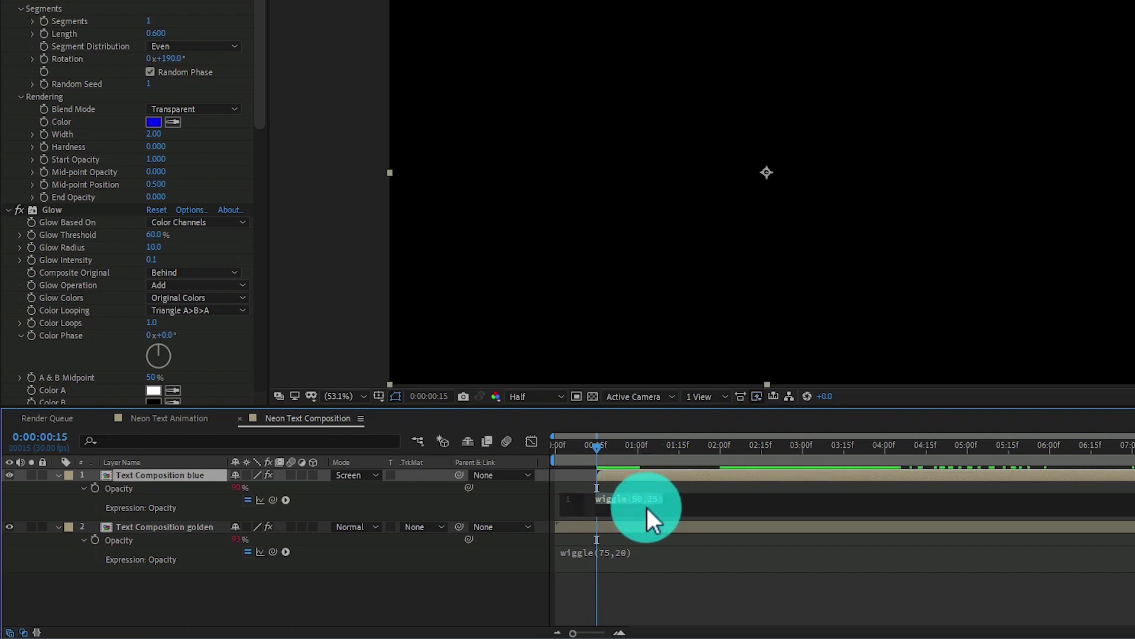
{"action": "left_click", "coordinate": [651, 500]}
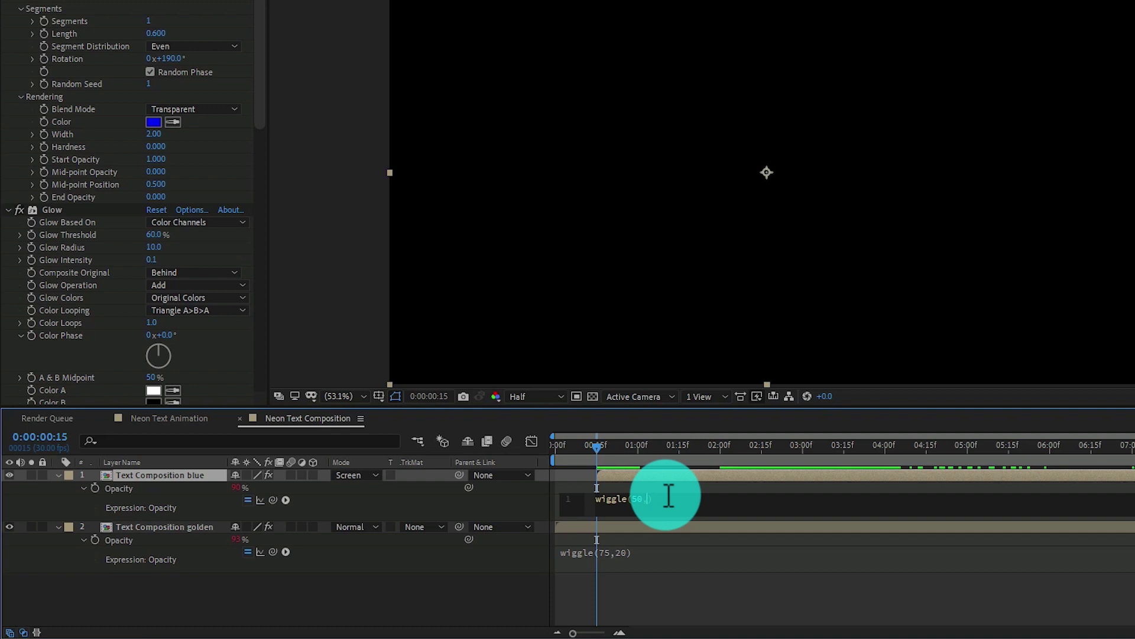
{"action": "type", "text": "5"}
{"action": "left_click", "coordinate": [626, 555]}
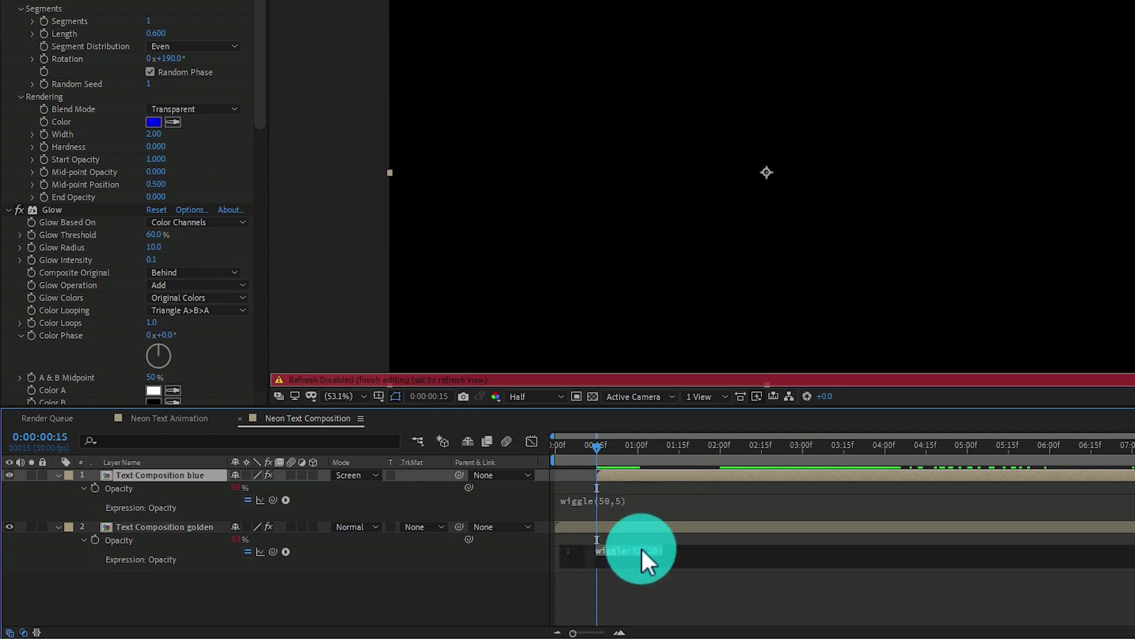
{"action": "left_click", "coordinate": [652, 550]}
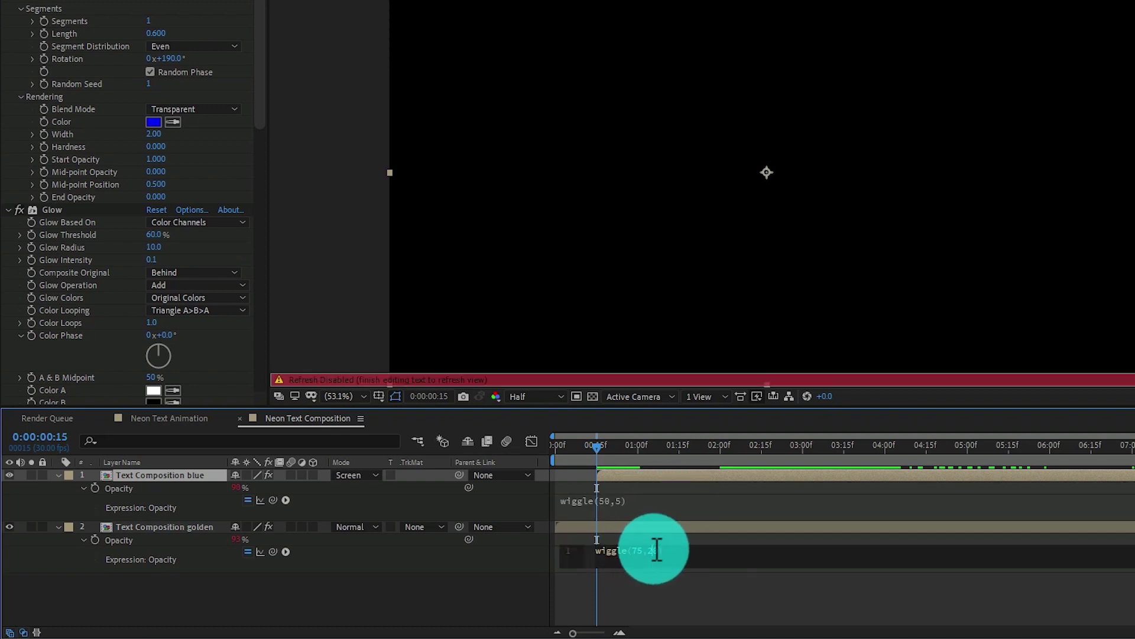
{"action": "type", "text": "10"}
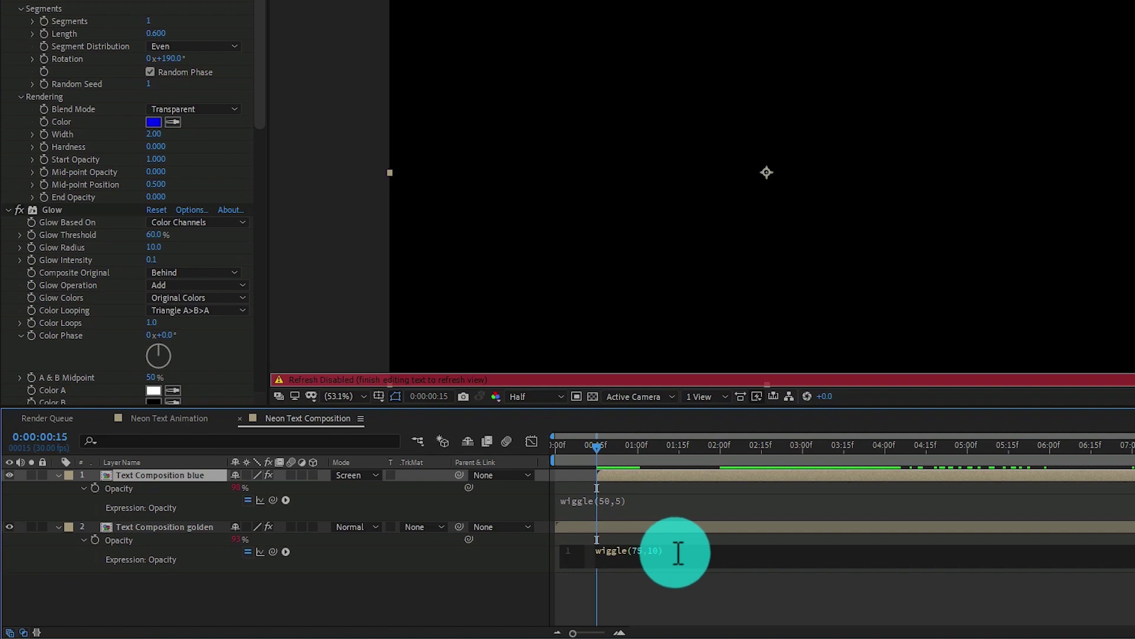
{"action": "left_click", "coordinate": [650, 594]}
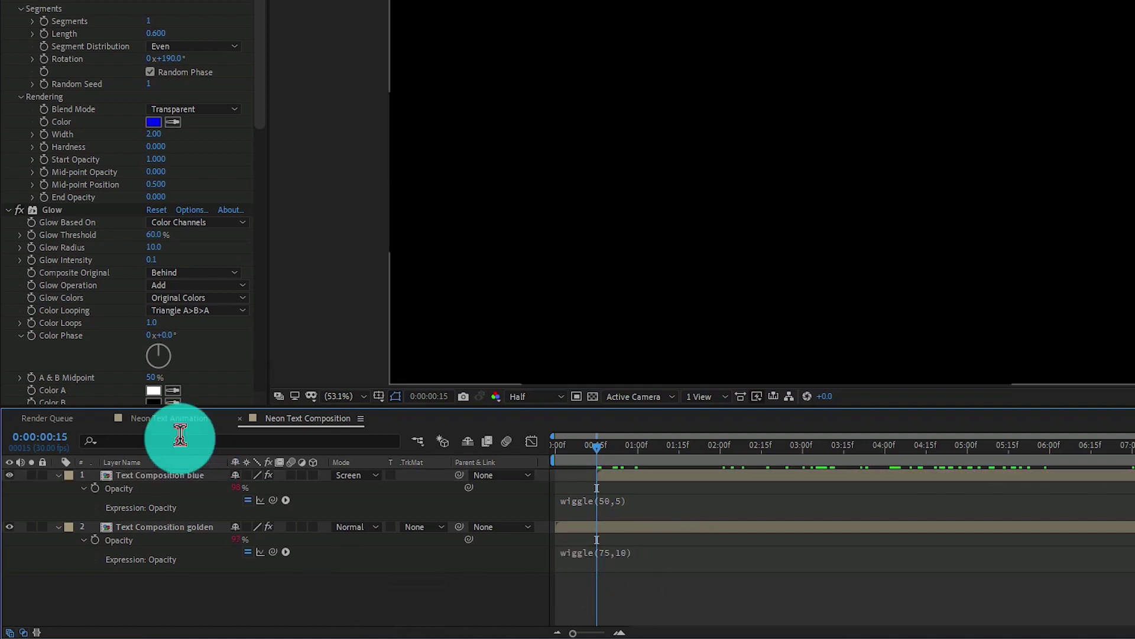
Return to the Neon Text Animation composition, go to 0:00:00:00 and duplicate the blurred Neon Text Composition layer directly below Neon Text Reflection.
{"action": "left_click", "coordinate": [172, 417]}
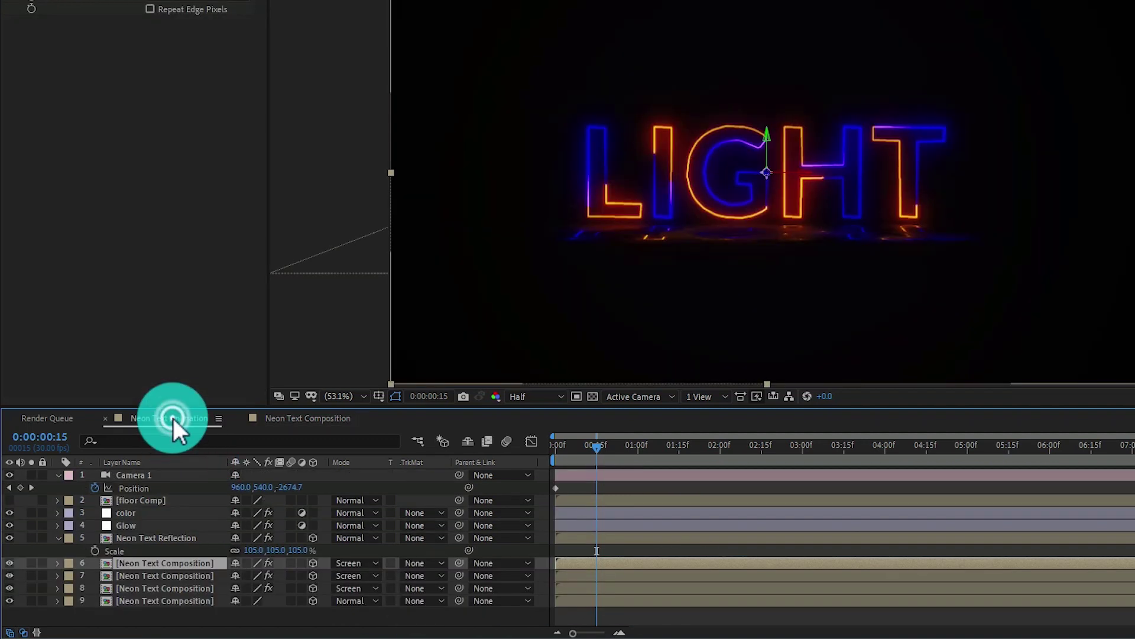
{"action": "left_click", "coordinate": [596, 445]}
{"action": "left_click_drag", "start_coordinate": [597, 444], "coordinate": [557, 448]}
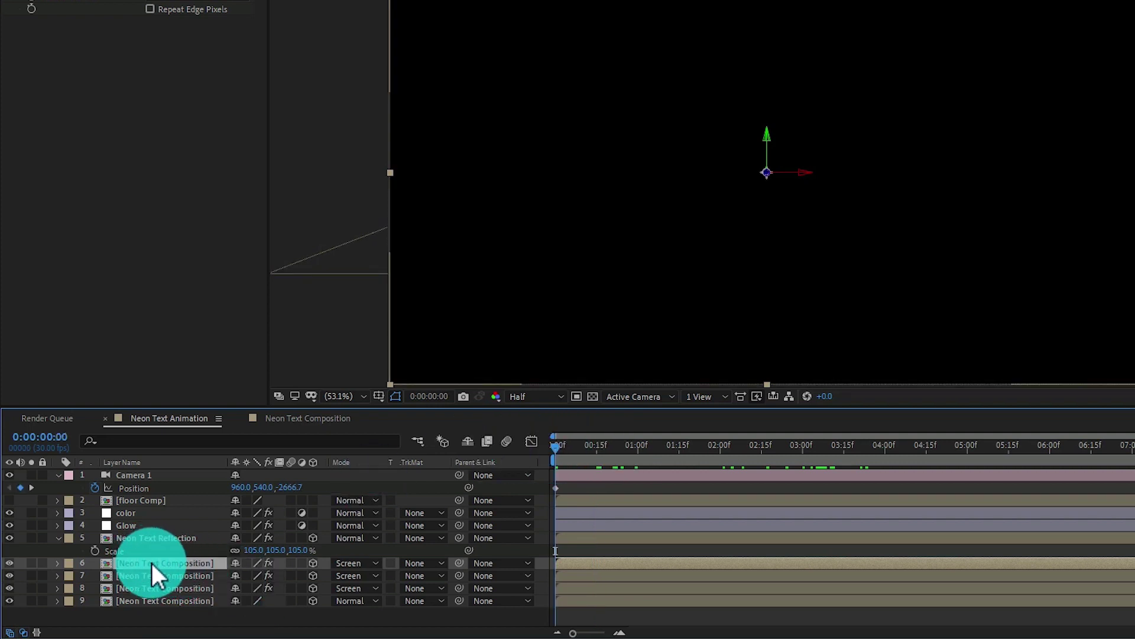
{"action": "key", "text": "ctrl+d"}
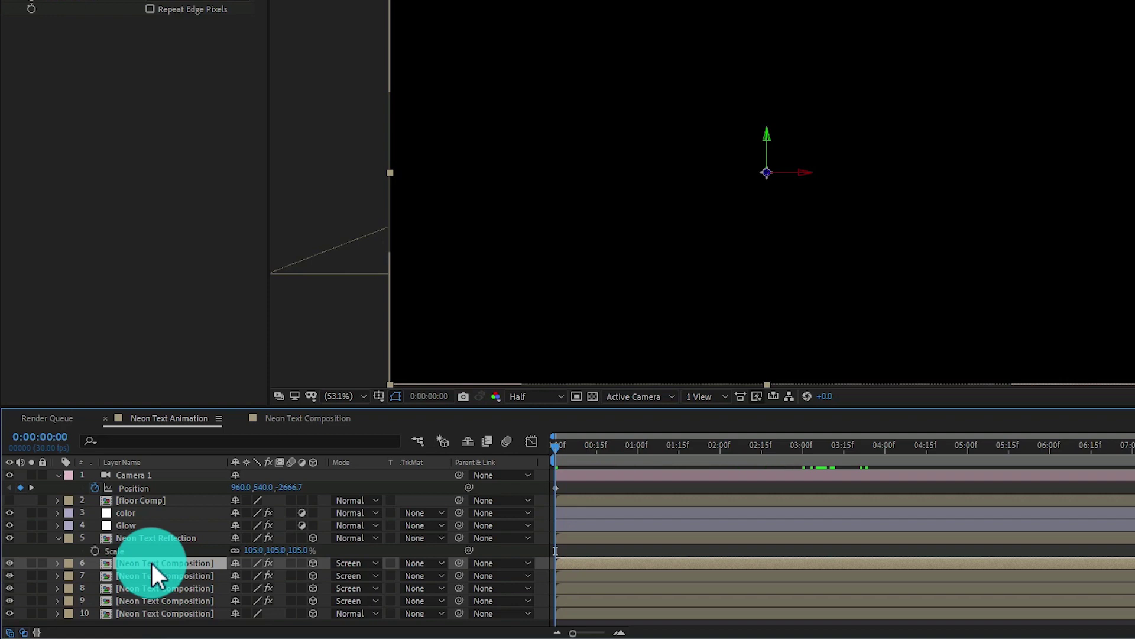
Rename the duplicated Neon Text Composition layer as Neon Text light.
{"action": "right_click", "coordinate": [151, 562]}
{"action": "left_click", "coordinate": [175, 557]}
{"action": "left_click", "coordinate": [181, 553]}
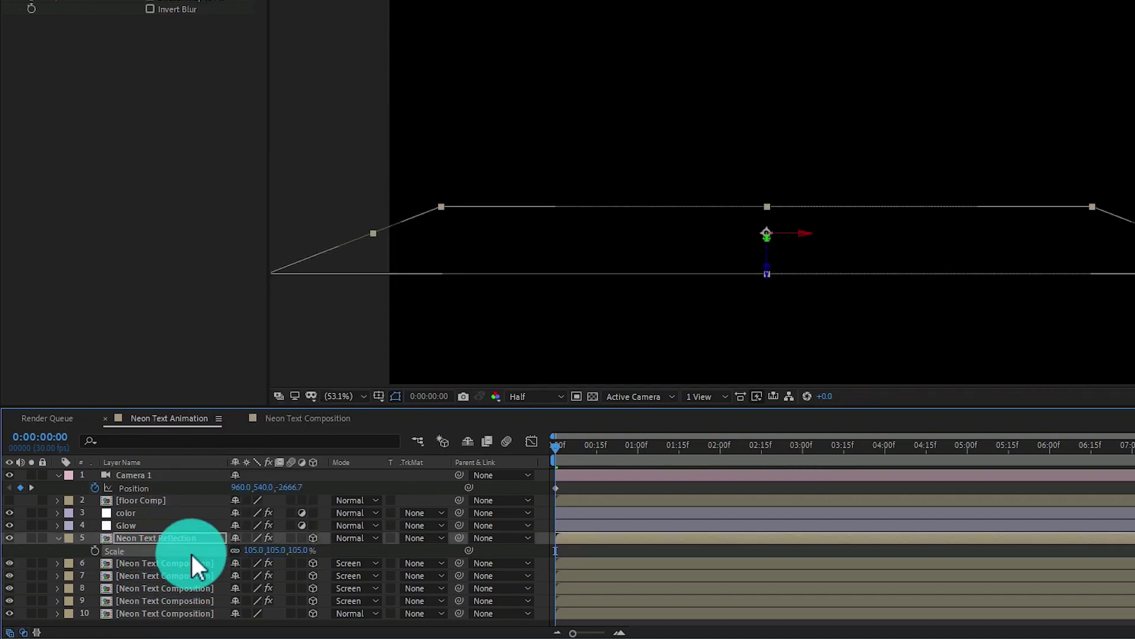
{"action": "left_click", "coordinate": [175, 563]}
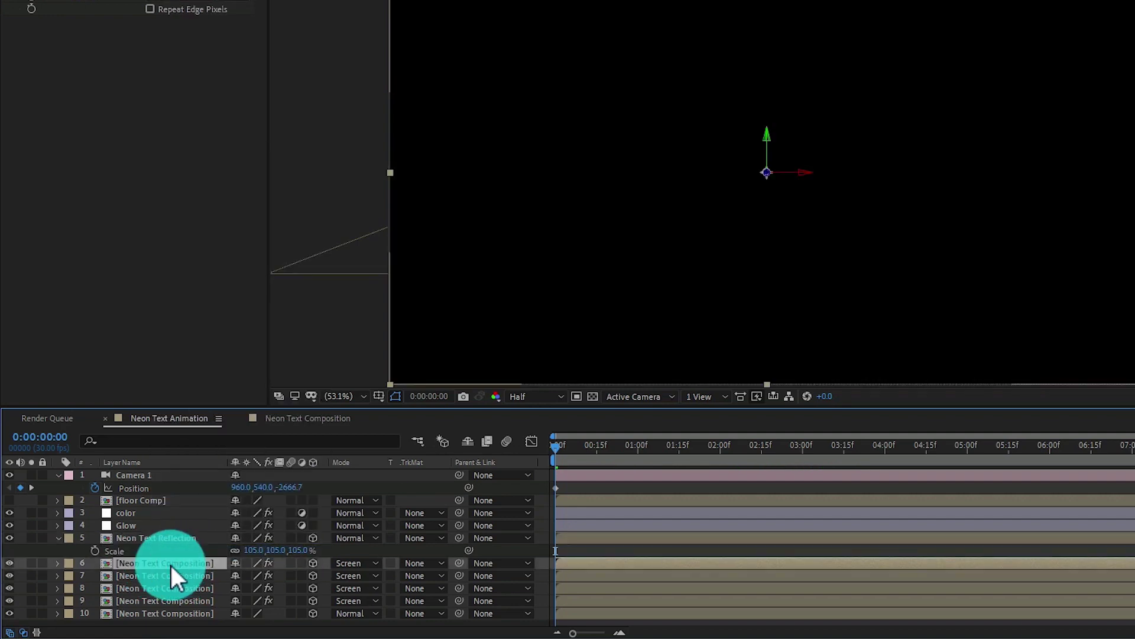
{"action": "right_click", "coordinate": [172, 566]}
{"action": "left_click", "coordinate": [189, 556]}
{"action": "left_click", "coordinate": [213, 561]}
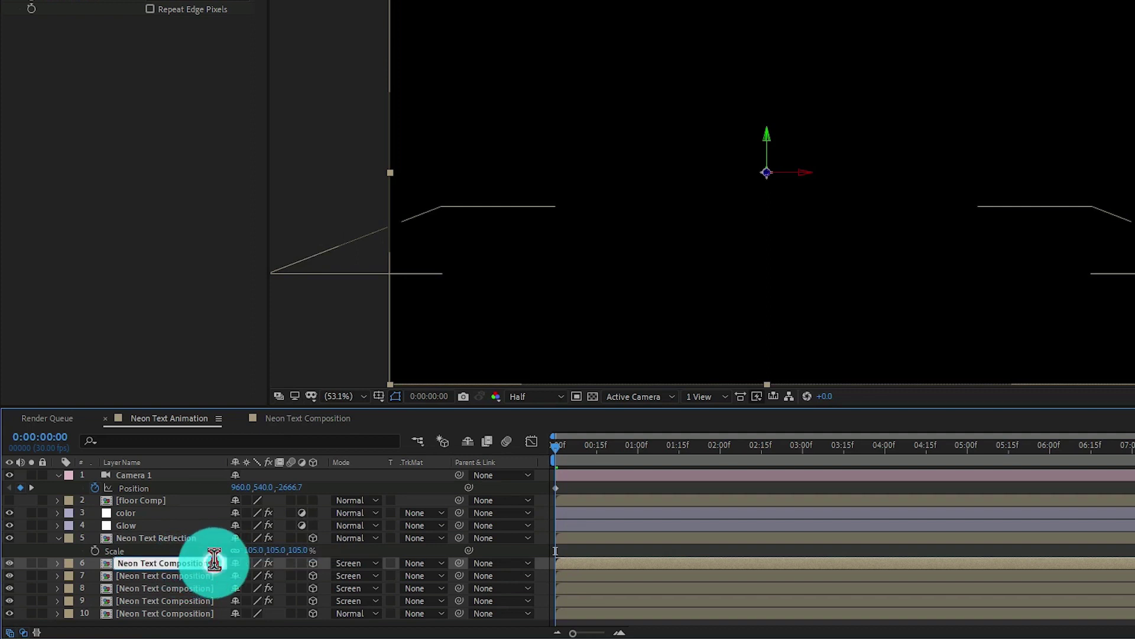
{"action": "key", "text": "BackSpace"}
{"action": "key", "text": "BackSpace"}
{"action": "key", "text": "BackSpace"}
{"action": "key", "text": "BackSpace"}
{"action": "key", "text": "BackSpace"}
{"action": "type", "text": "light"}
{"action": "left_click", "coordinate": [197, 551]}
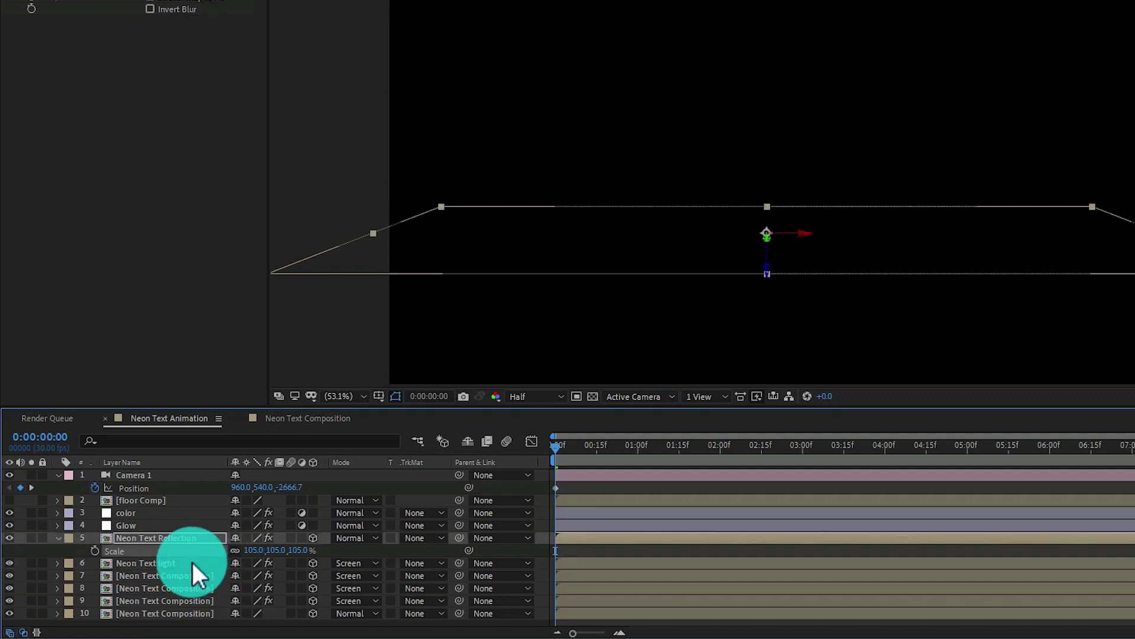
Set the Neon Text light layer's Fast Box Blur dimensions to Horizontal and check the streaks at 0:00:01:03.
{"action": "left_click", "coordinate": [189, 562]}
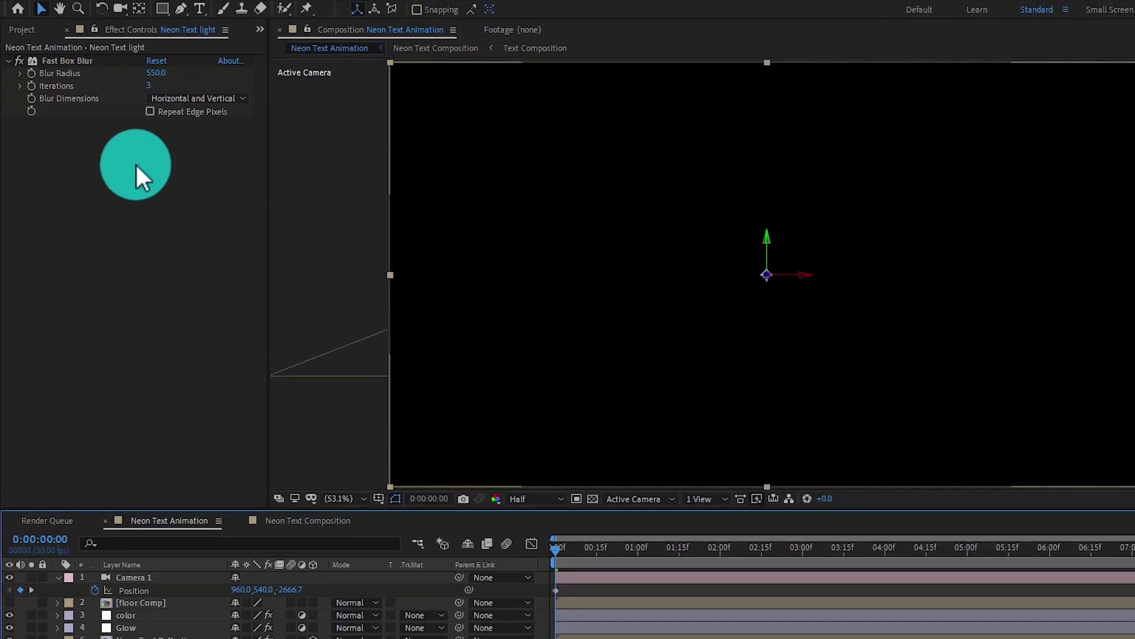
{"action": "left_click", "coordinate": [184, 99]}
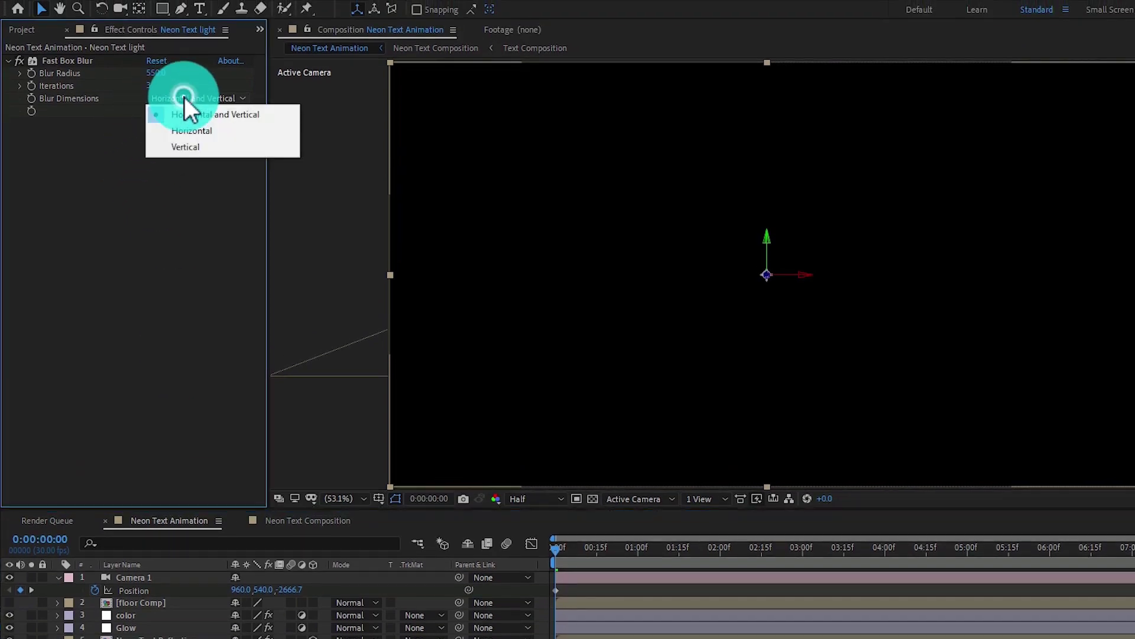
{"action": "left_click", "coordinate": [187, 129]}
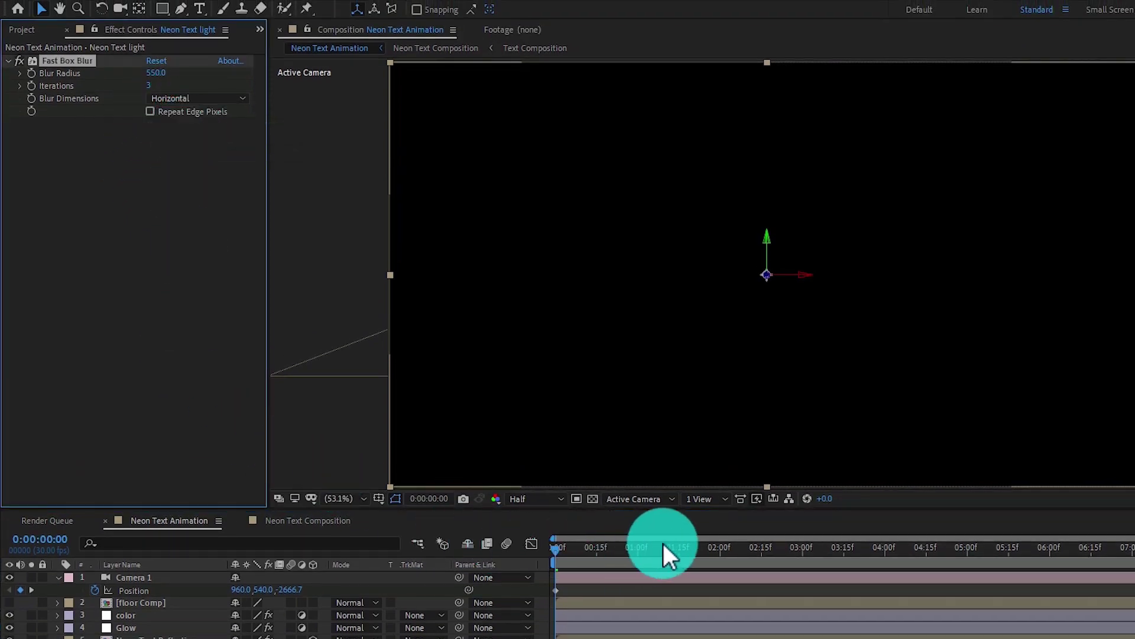
{"action": "mouse_move", "coordinate": [663, 543]}
{"action": "left_mouse_down"}
{"action": "mouse_move", "coordinate": [669, 549]}
{"action": "mouse_move", "coordinate": [645, 551]}
{"action": "left_mouse_up"}
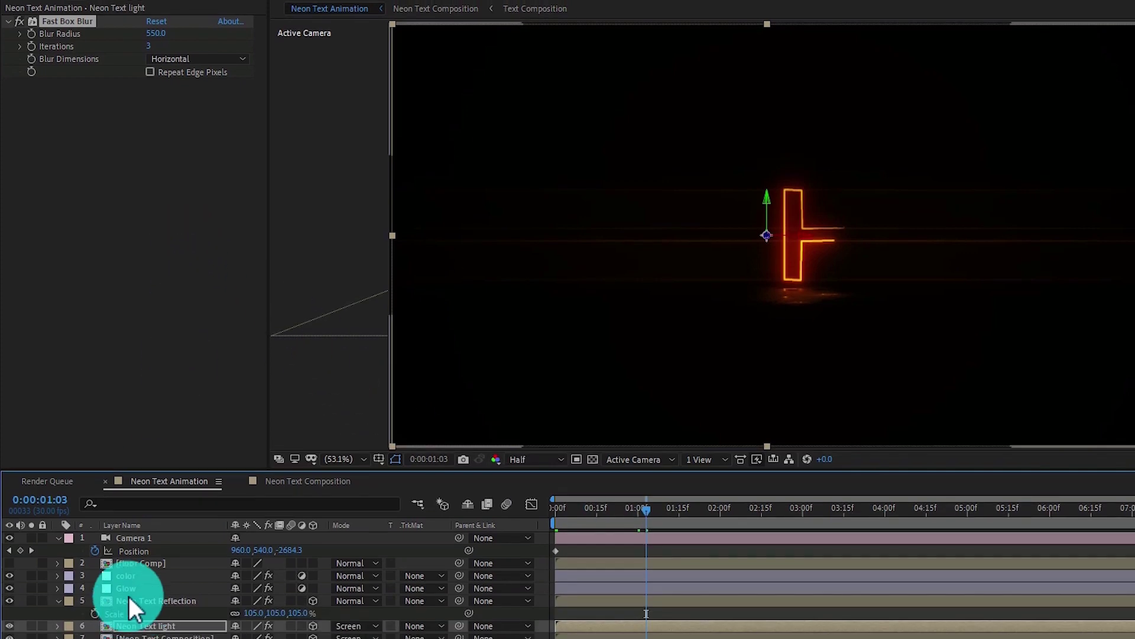
Set the Neon Text light layer's Opacity to 50% and preview the animation from the beginning.
{"action": "left_click", "coordinate": [157, 563]}
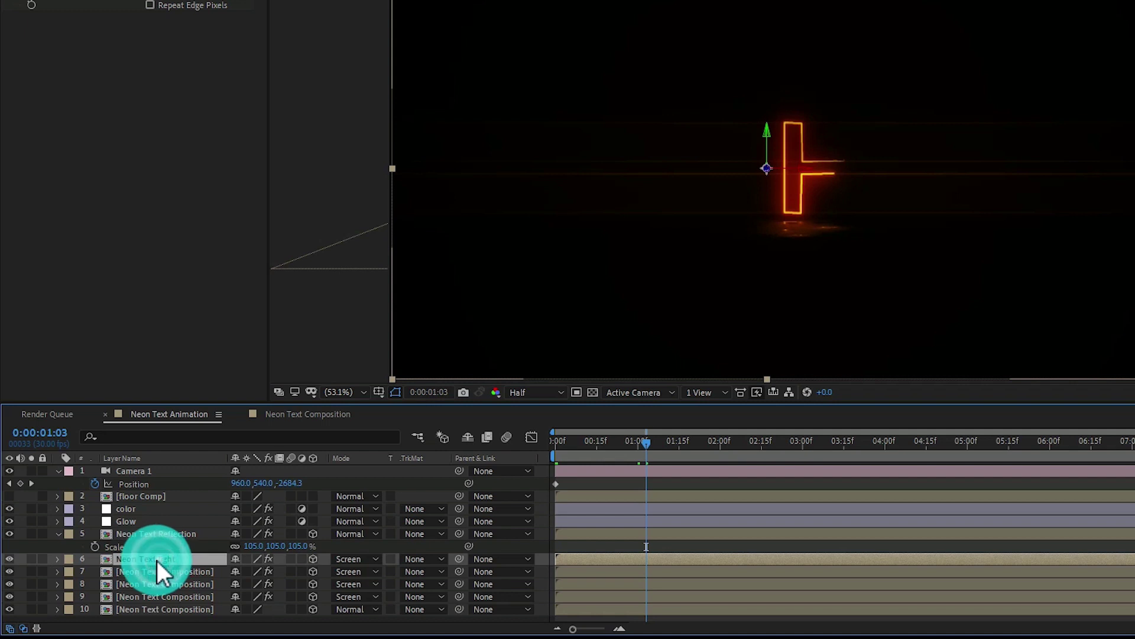
{"action": "key", "text": "t"}
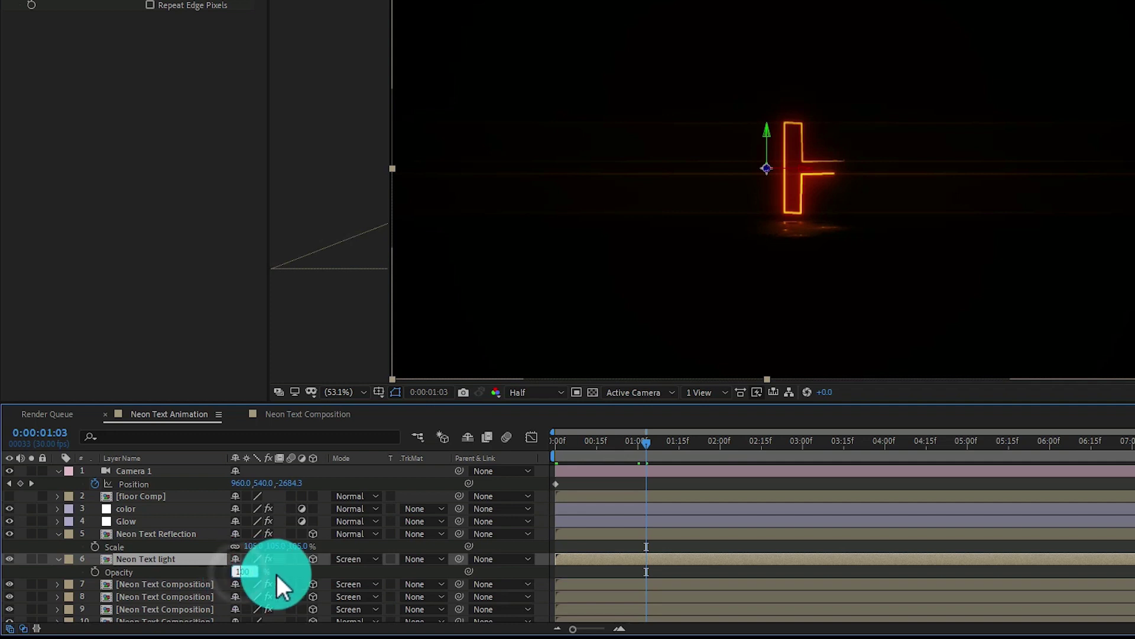
{"action": "left_click", "coordinate": [248, 571]}
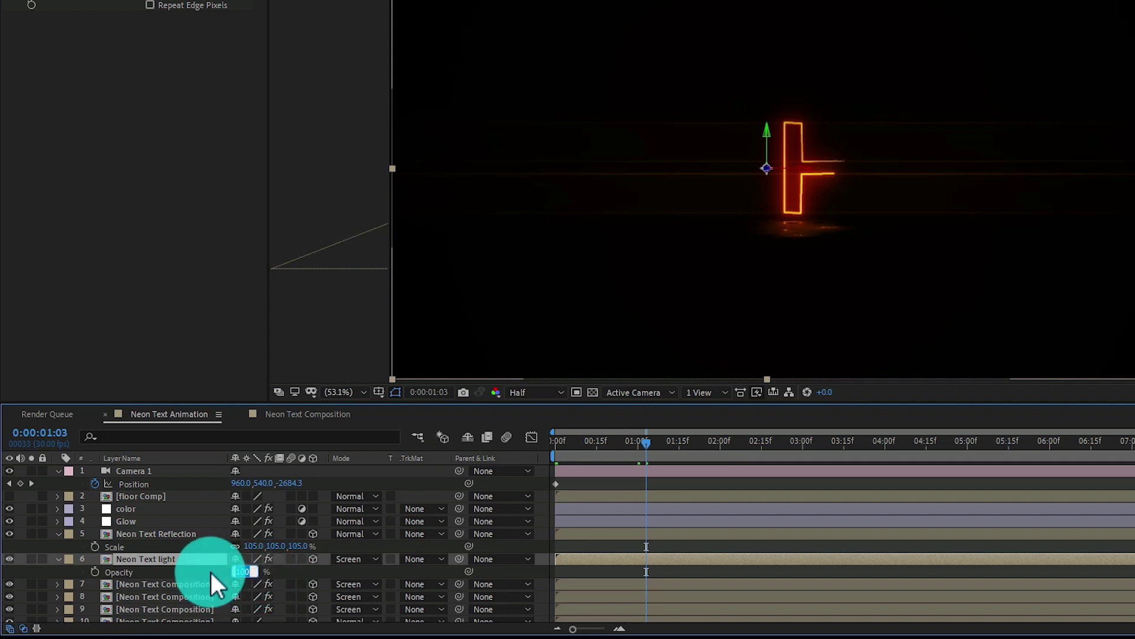
{"action": "type", "text": "50"}
{"action": "left_click", "coordinate": [273, 572]}
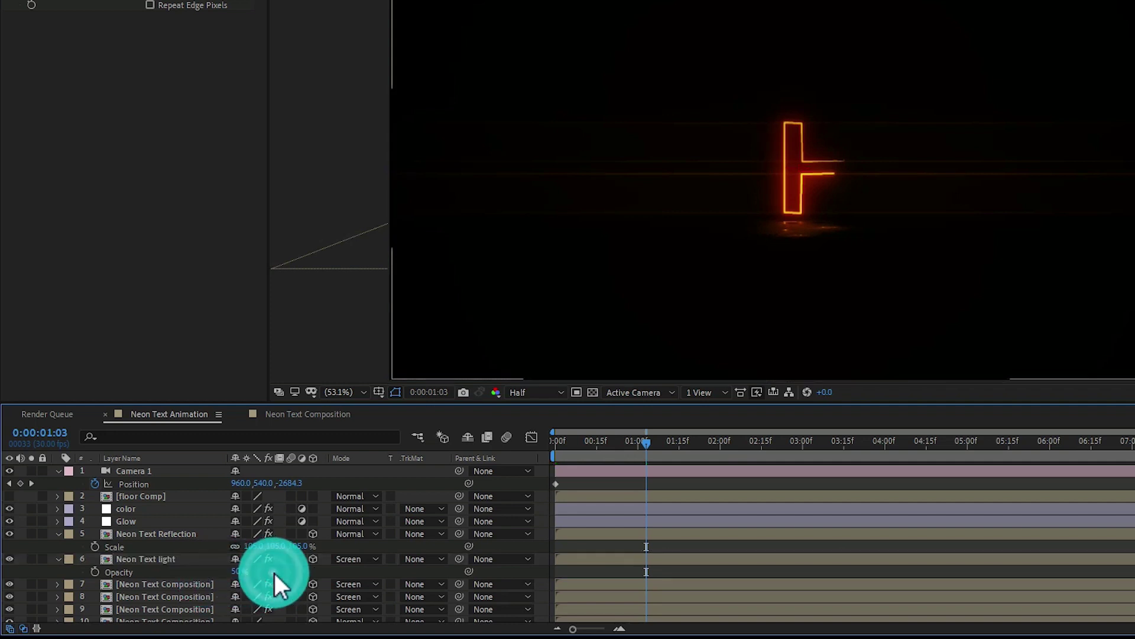
{"action": "left_click", "coordinate": [555, 442]}
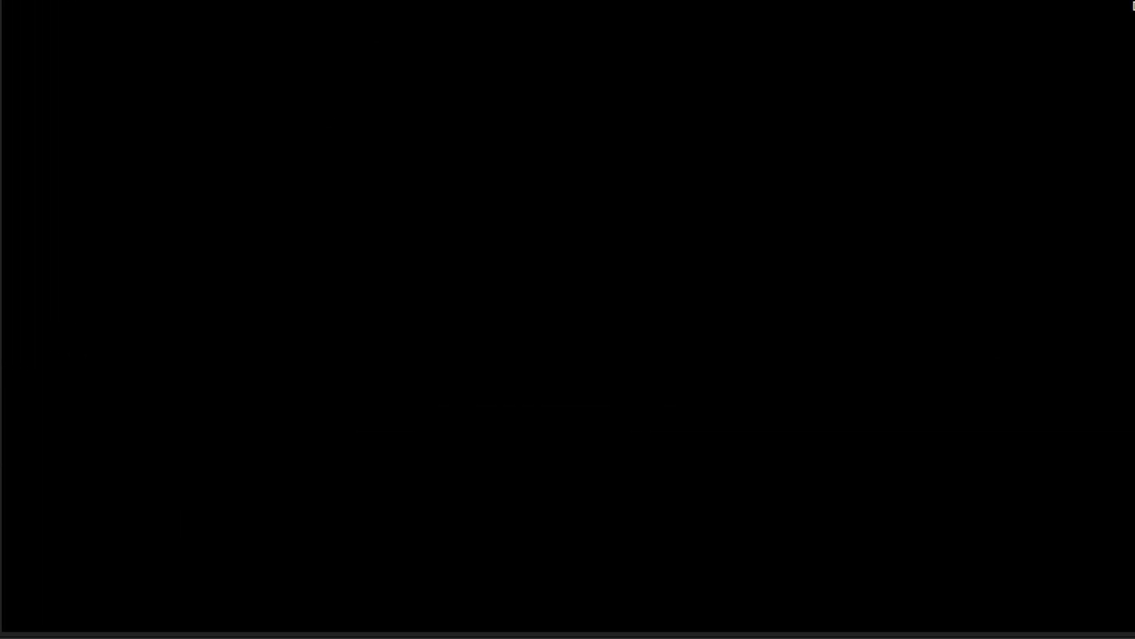
{"action": "key", "text": "space"}
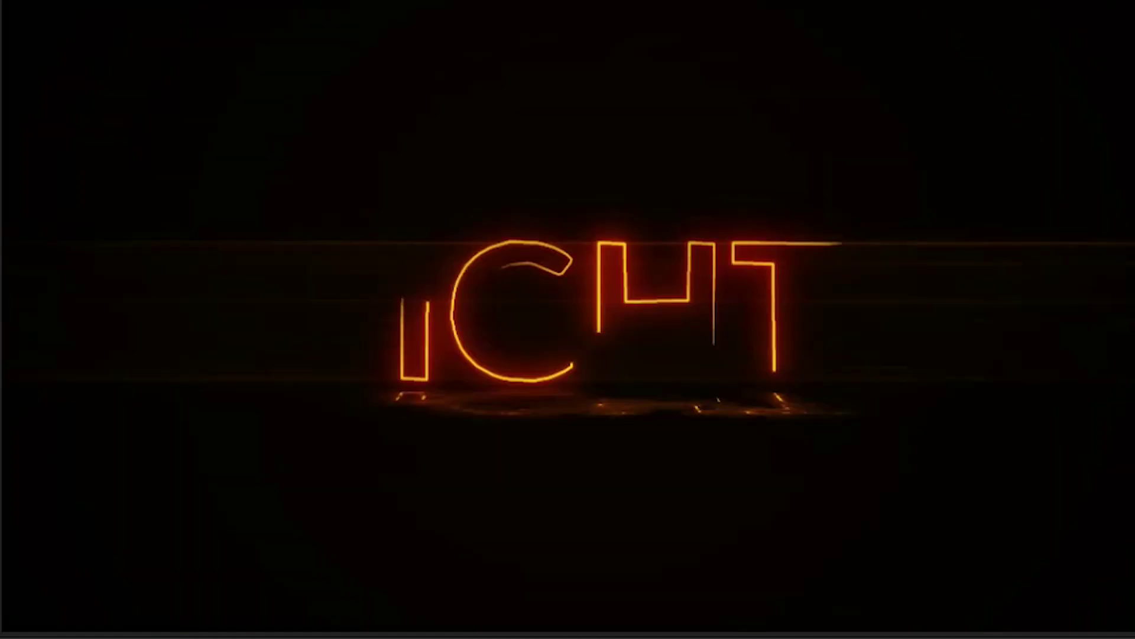